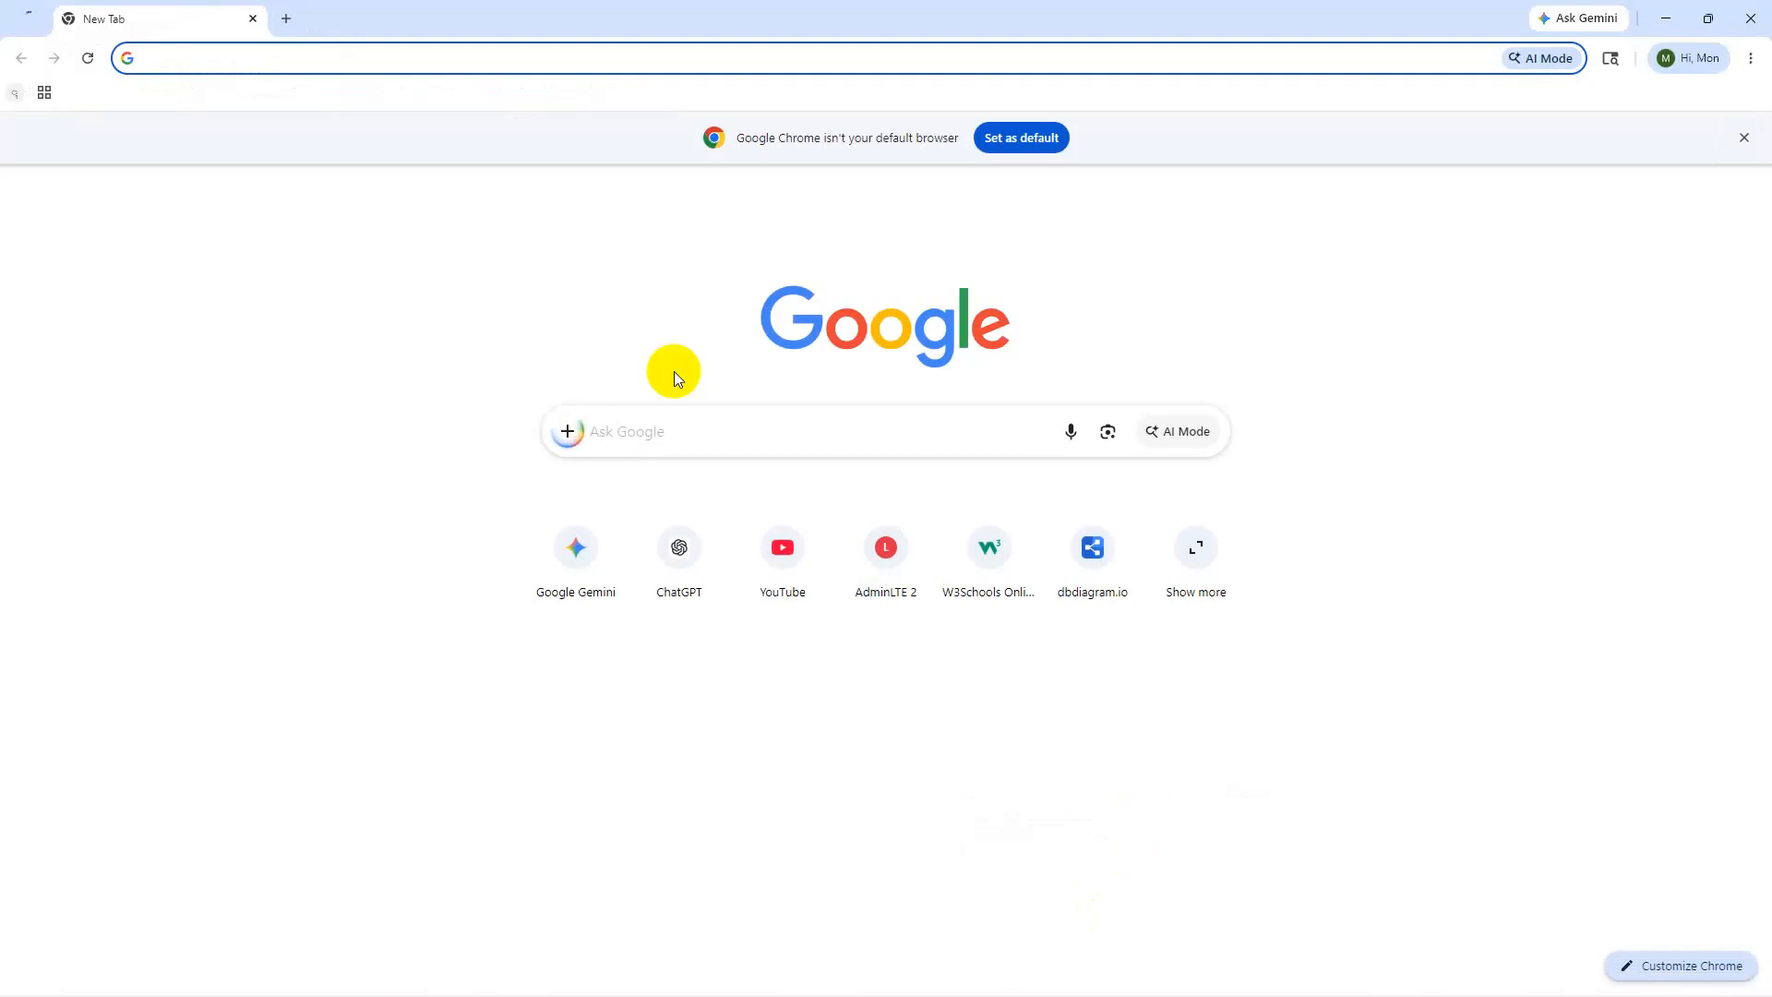
- Search Google for 'aws login' and open the AWS Management Console page
type("aws lo")
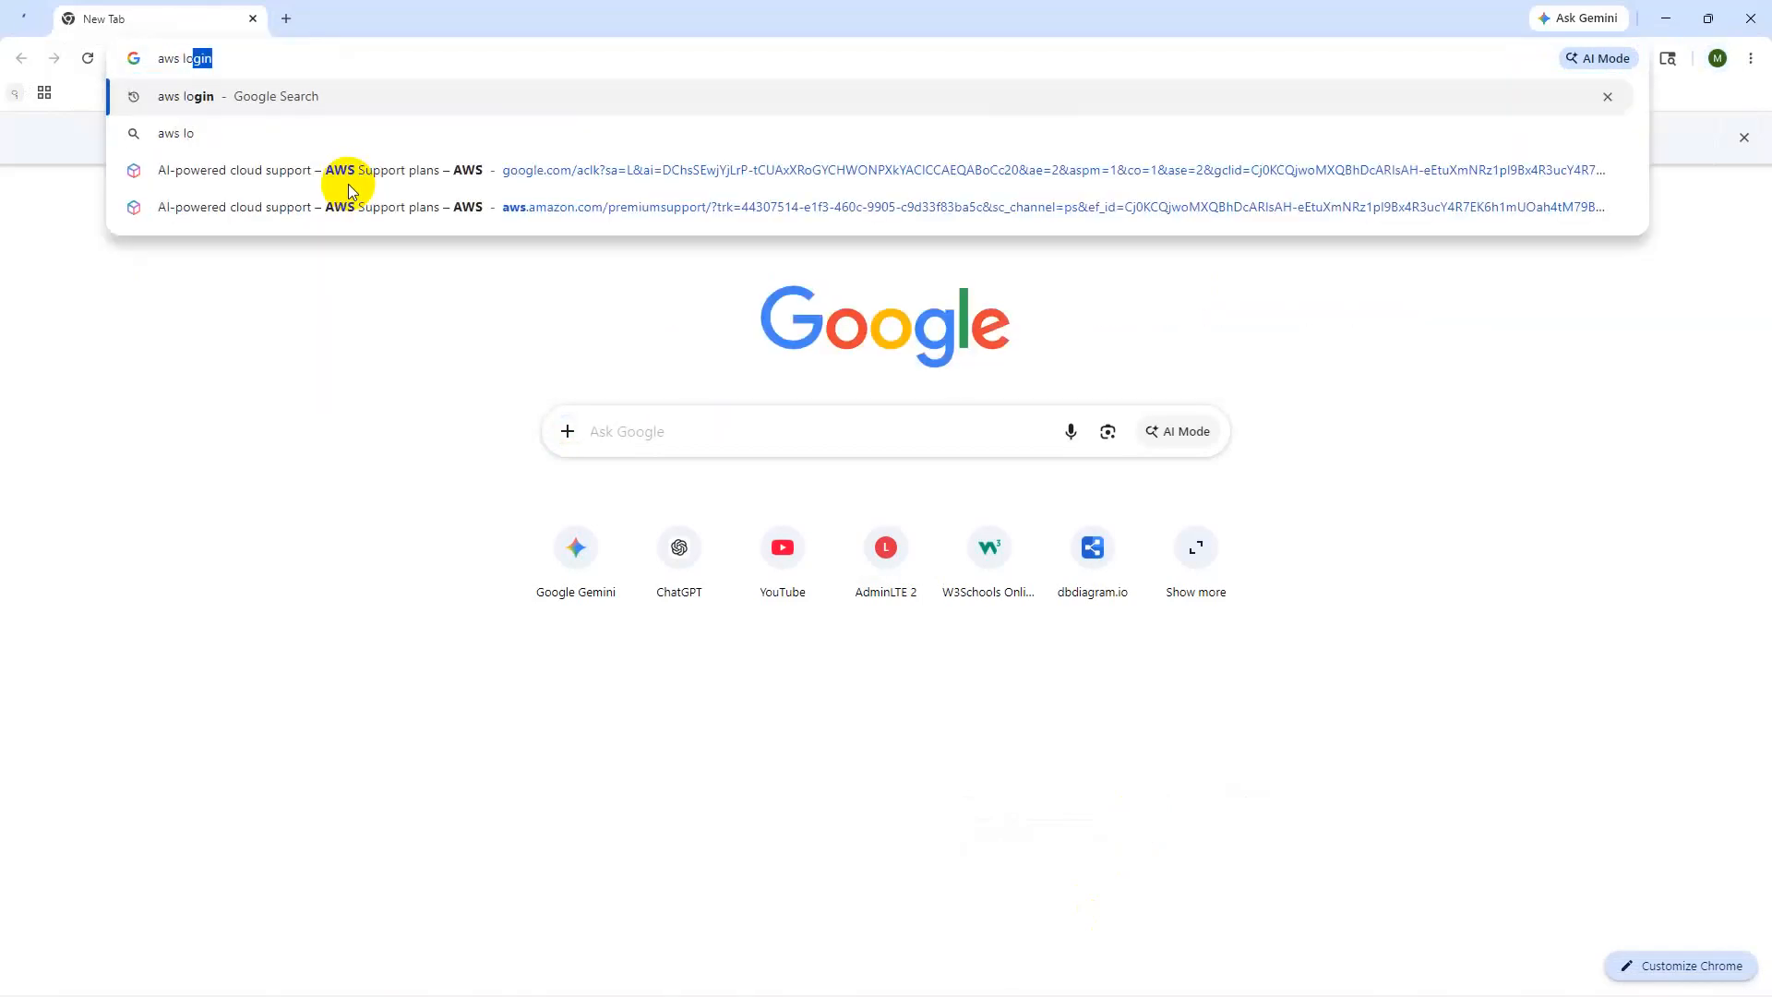
type("gin")
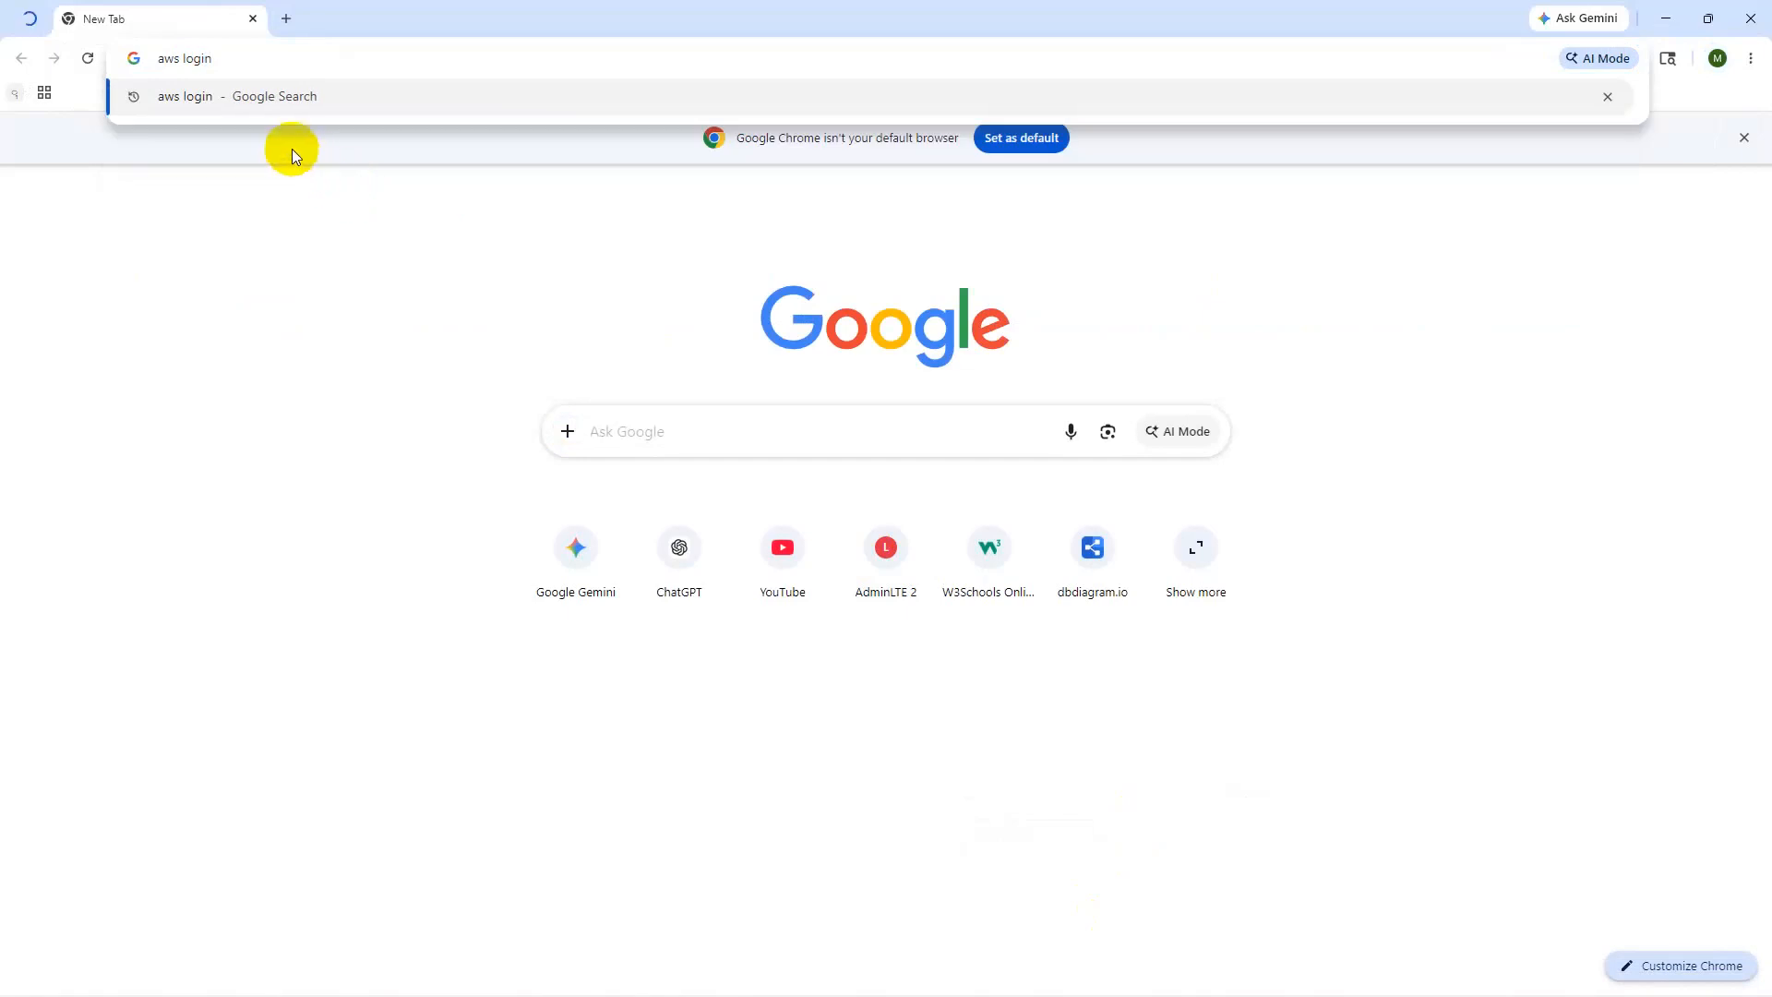
left_click(218, 107)
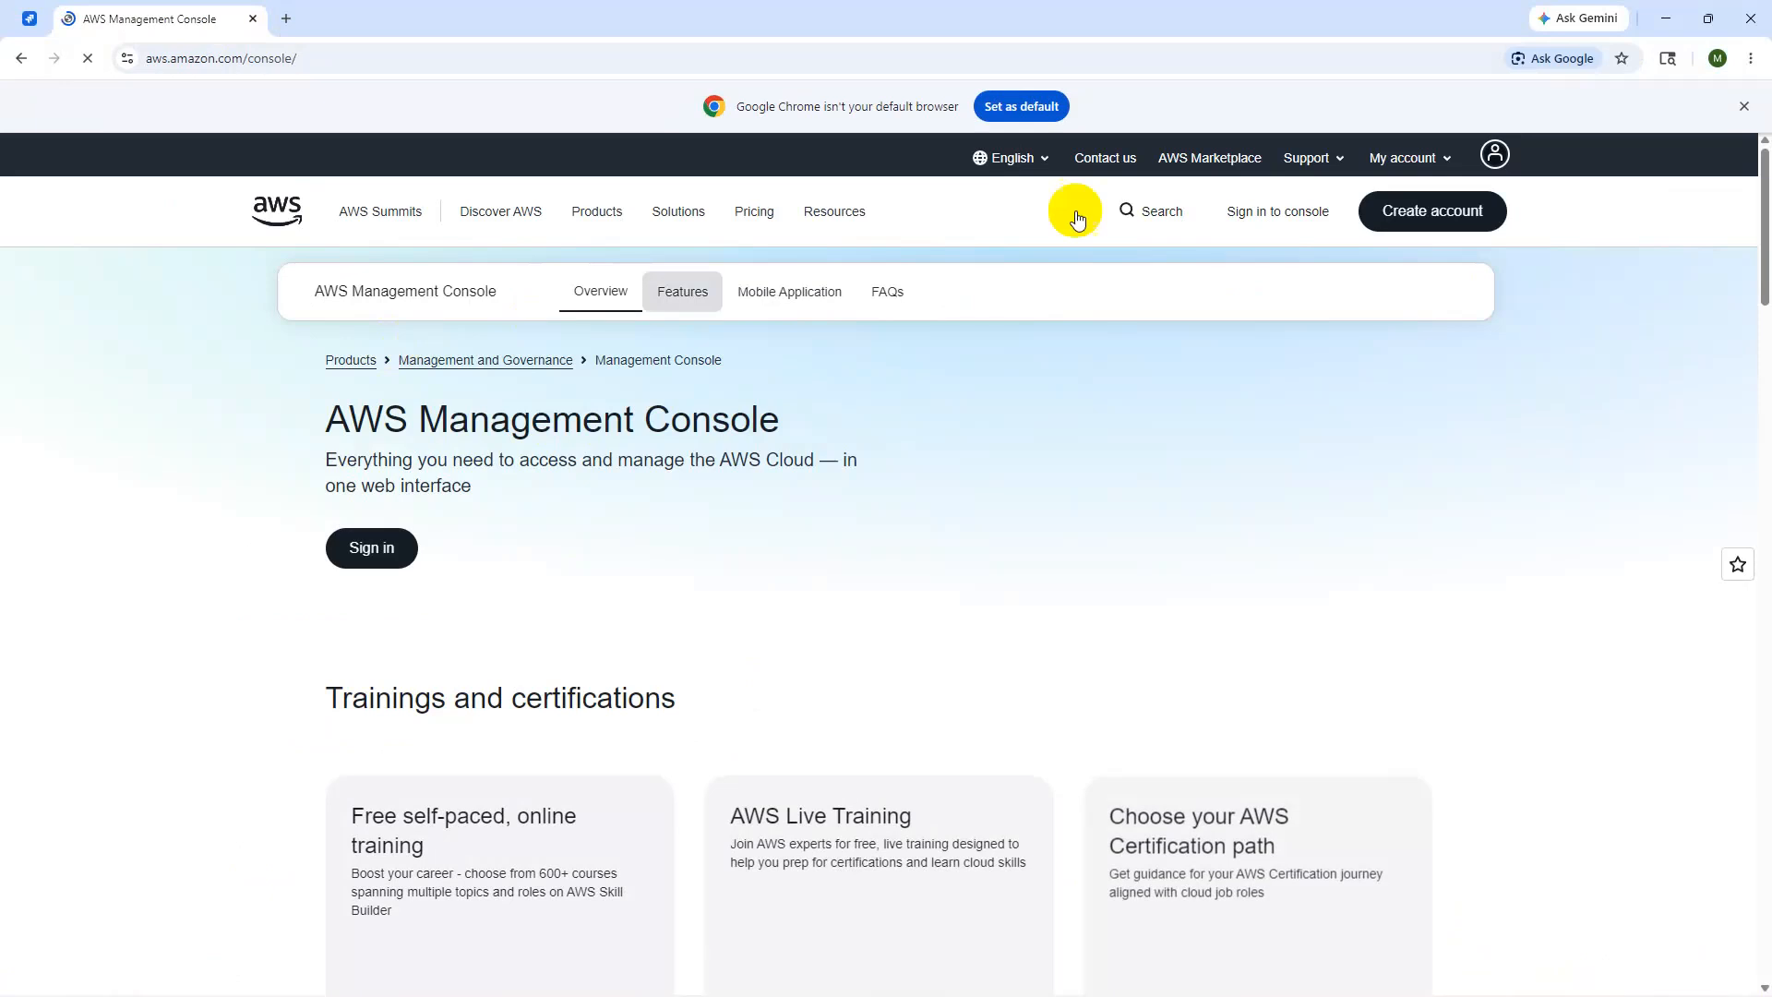
- Sign in to the existing AWS account as root user with the saved email and password
left_click(1410, 215)
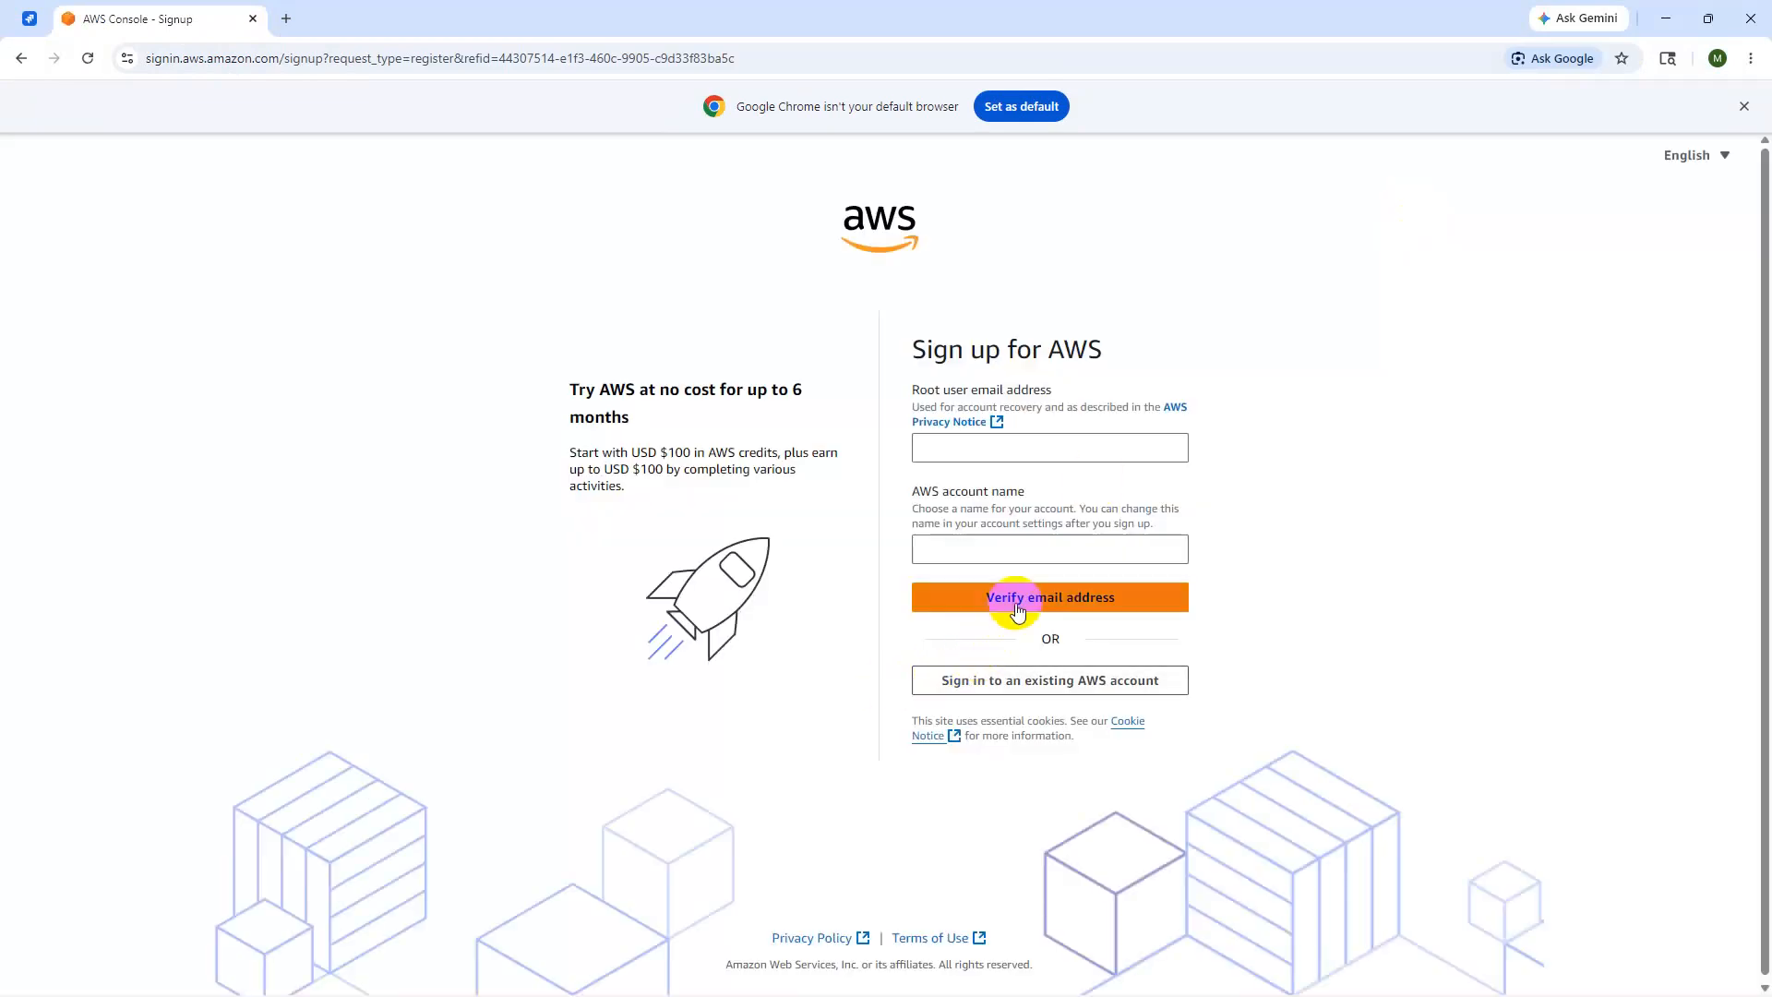
left_click(1028, 683)
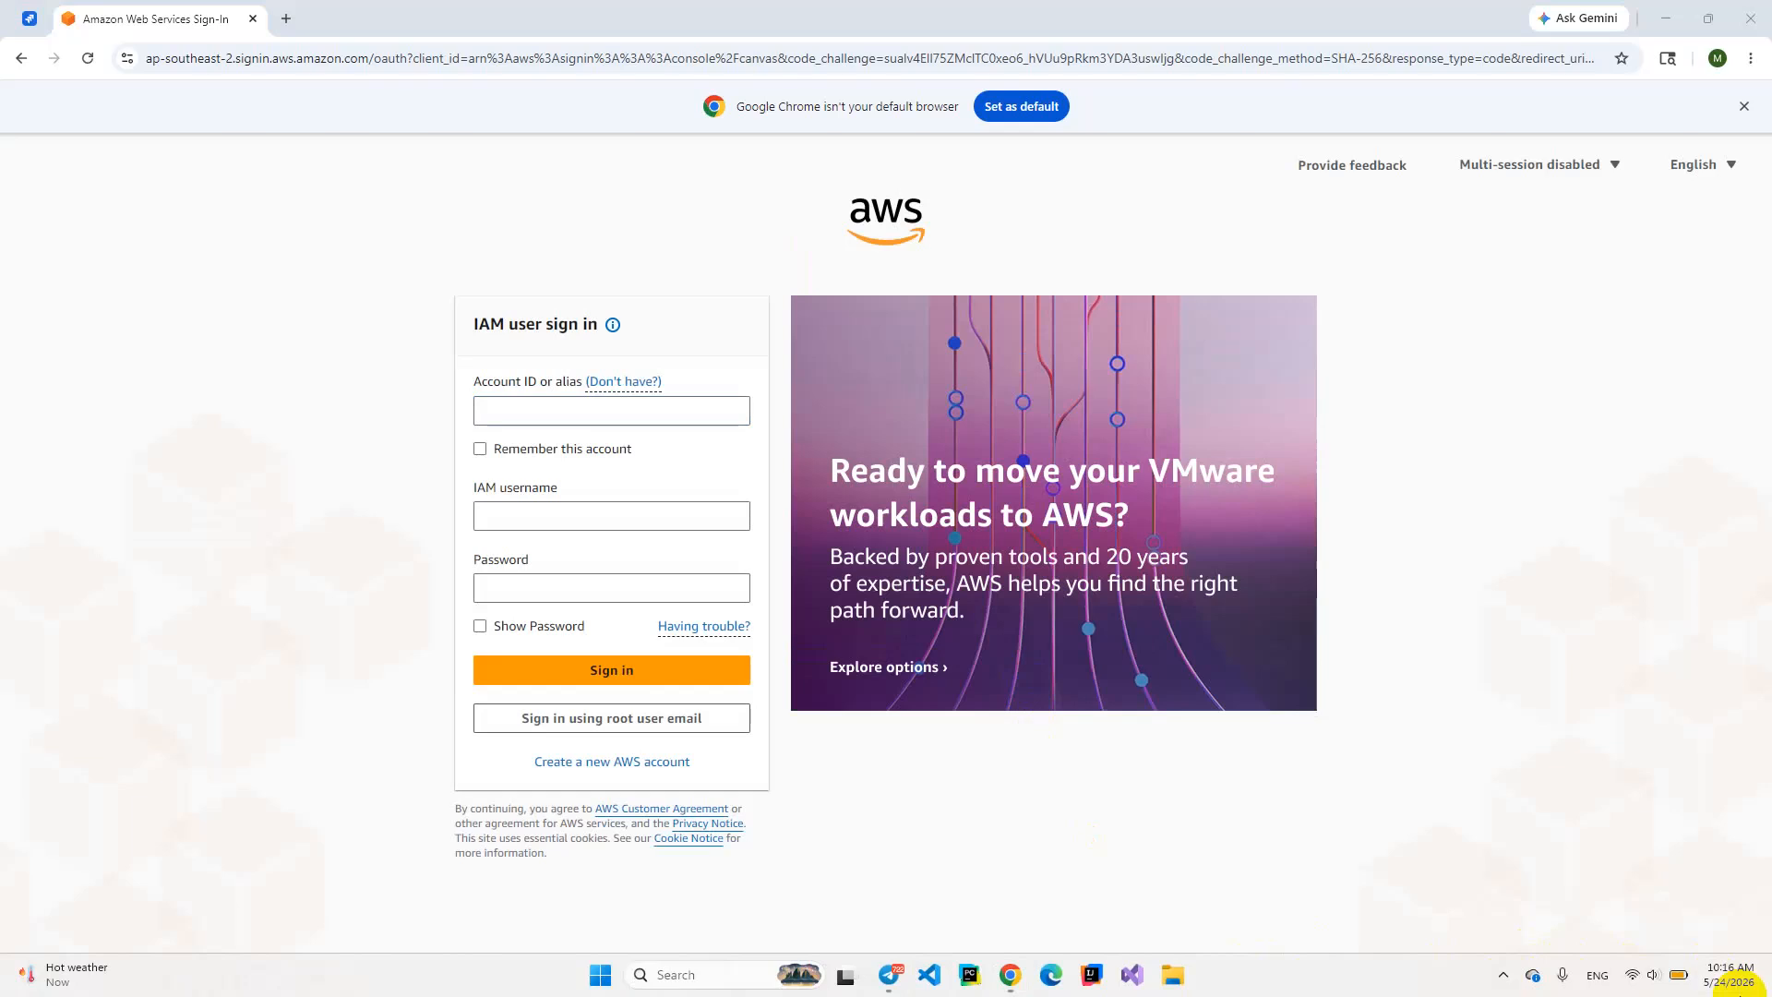
left_click(1738, 982)
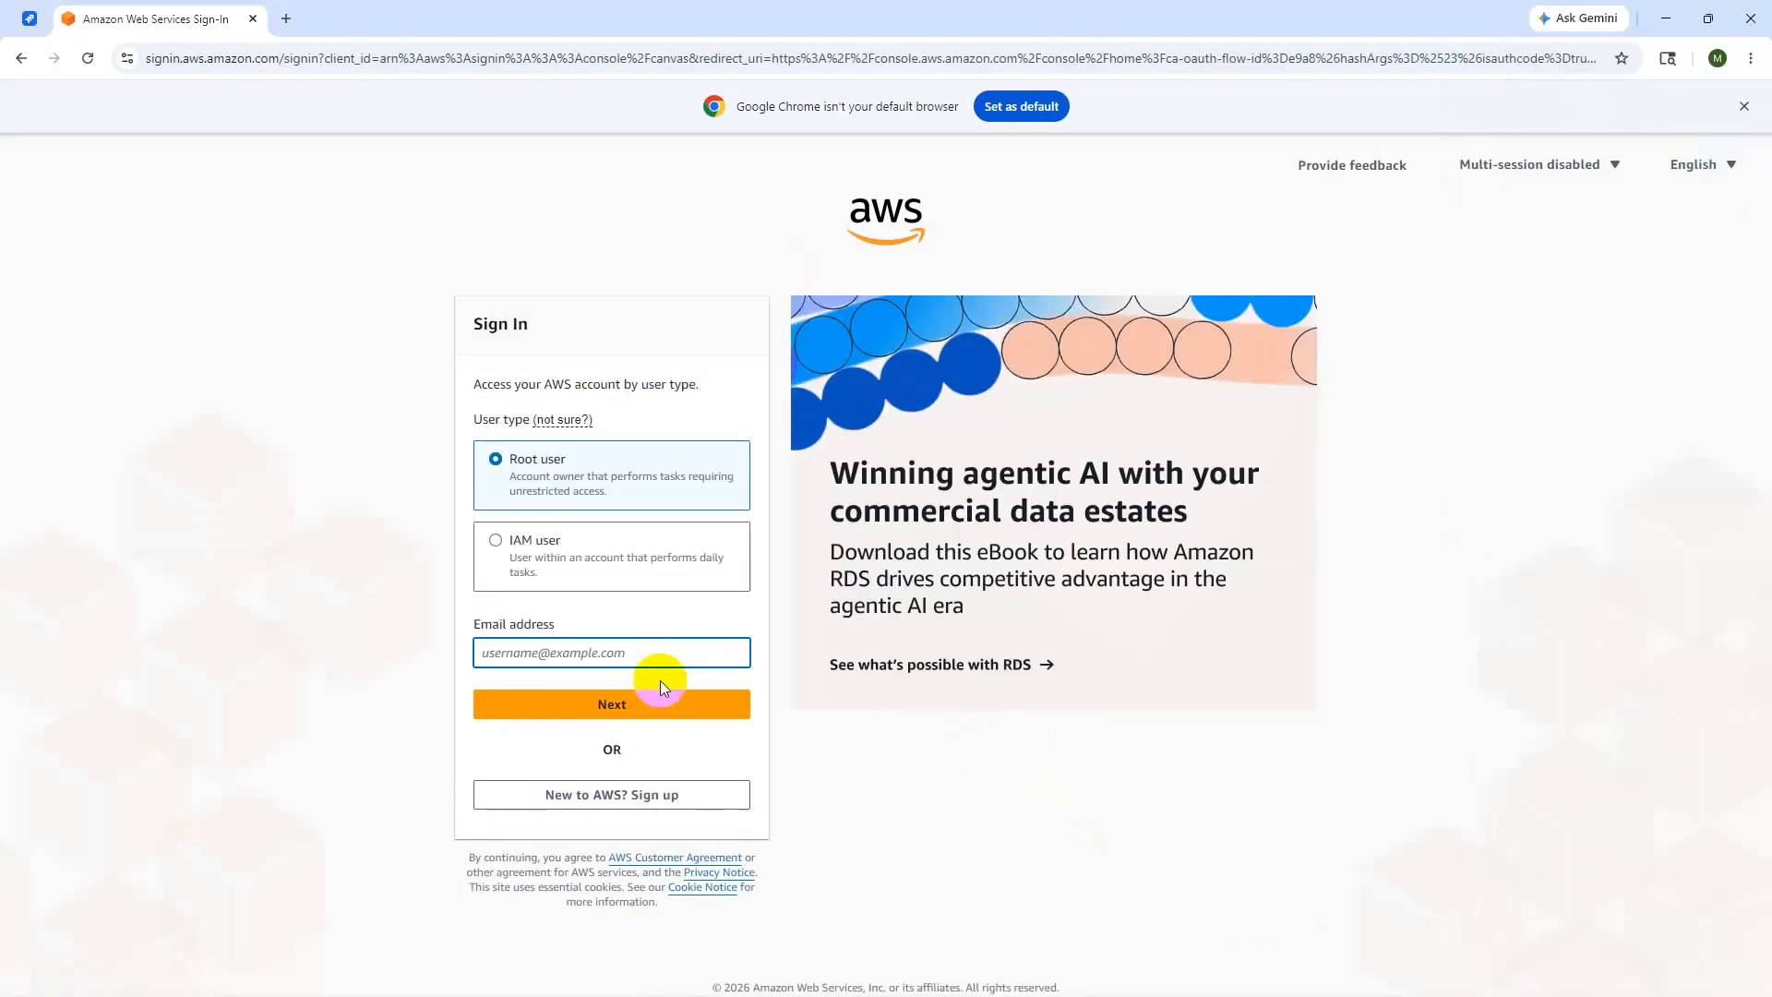
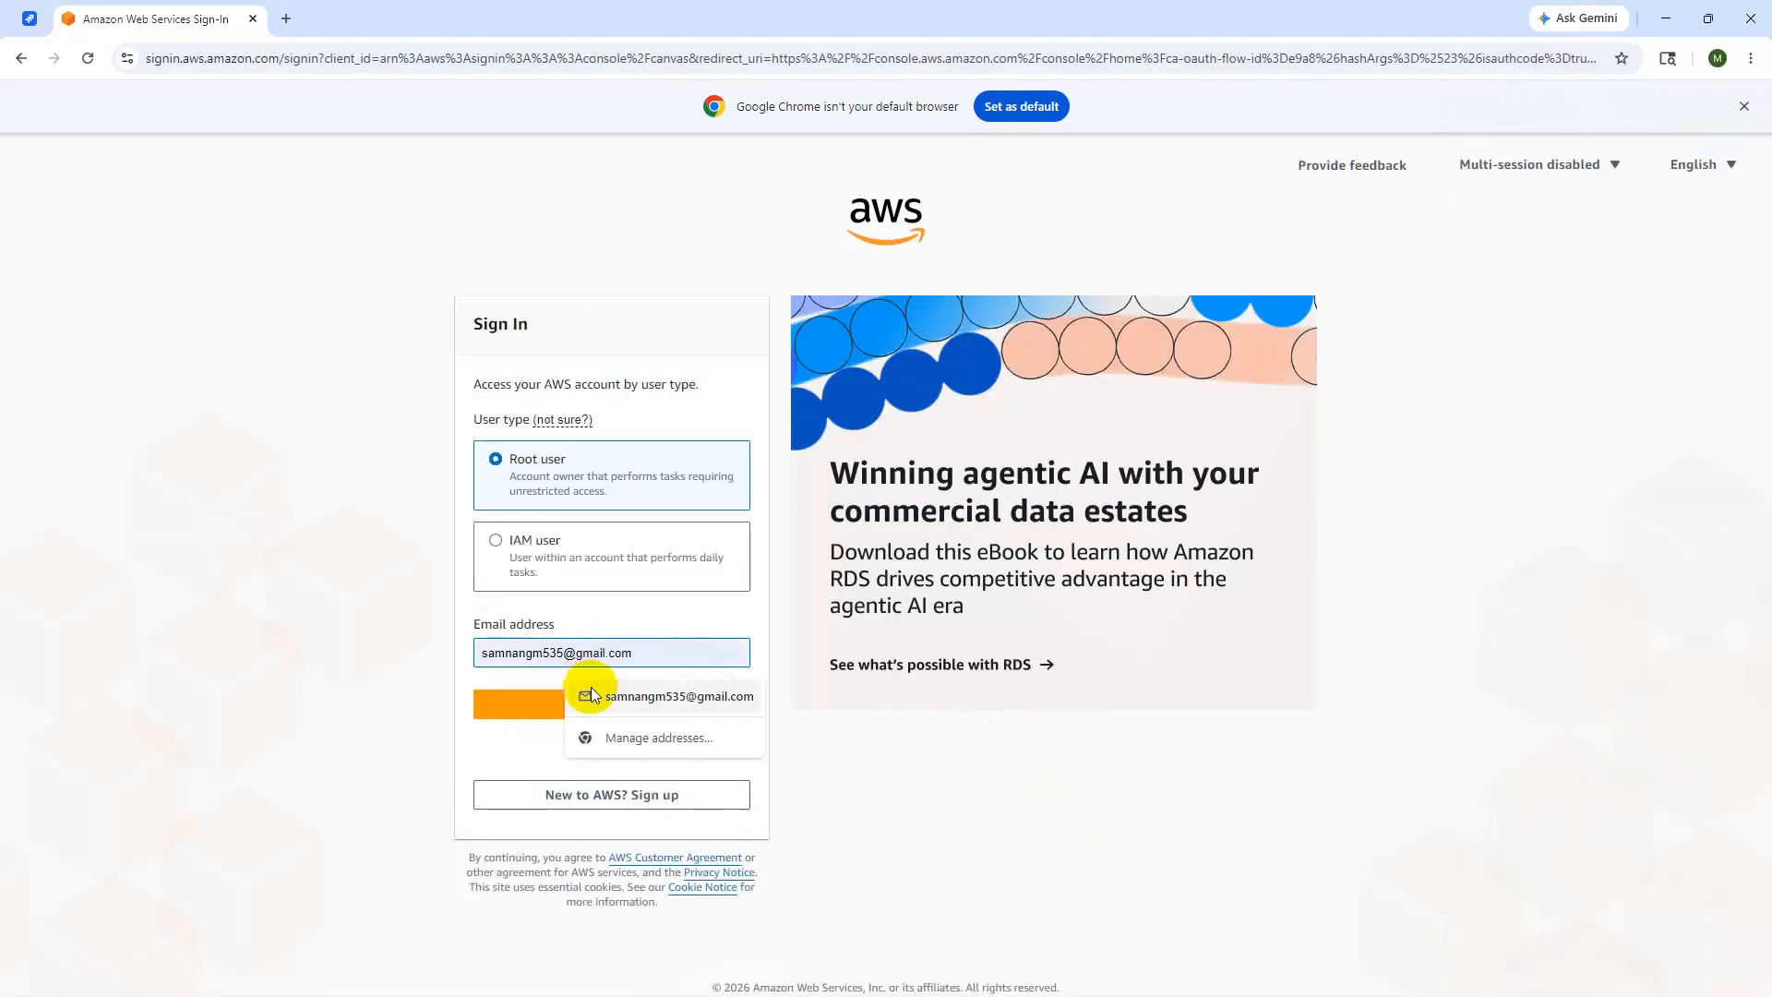
left_click(591, 690)
left_click(574, 709)
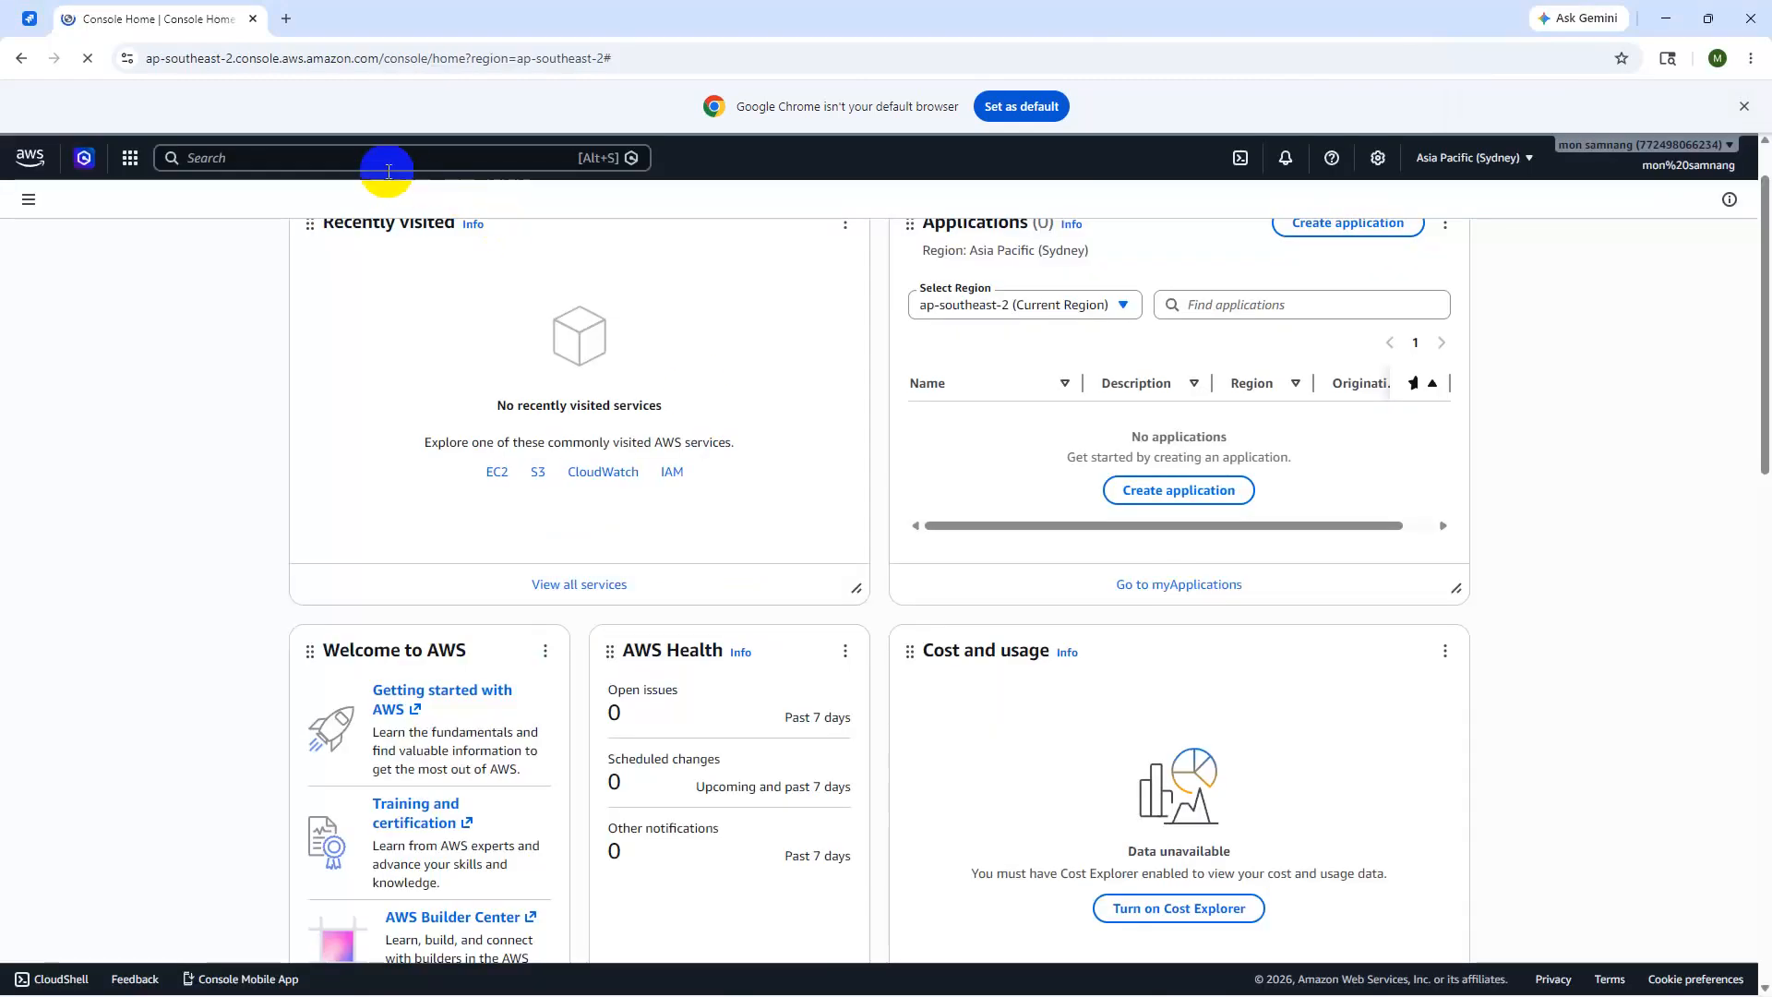
left_click(380, 166)
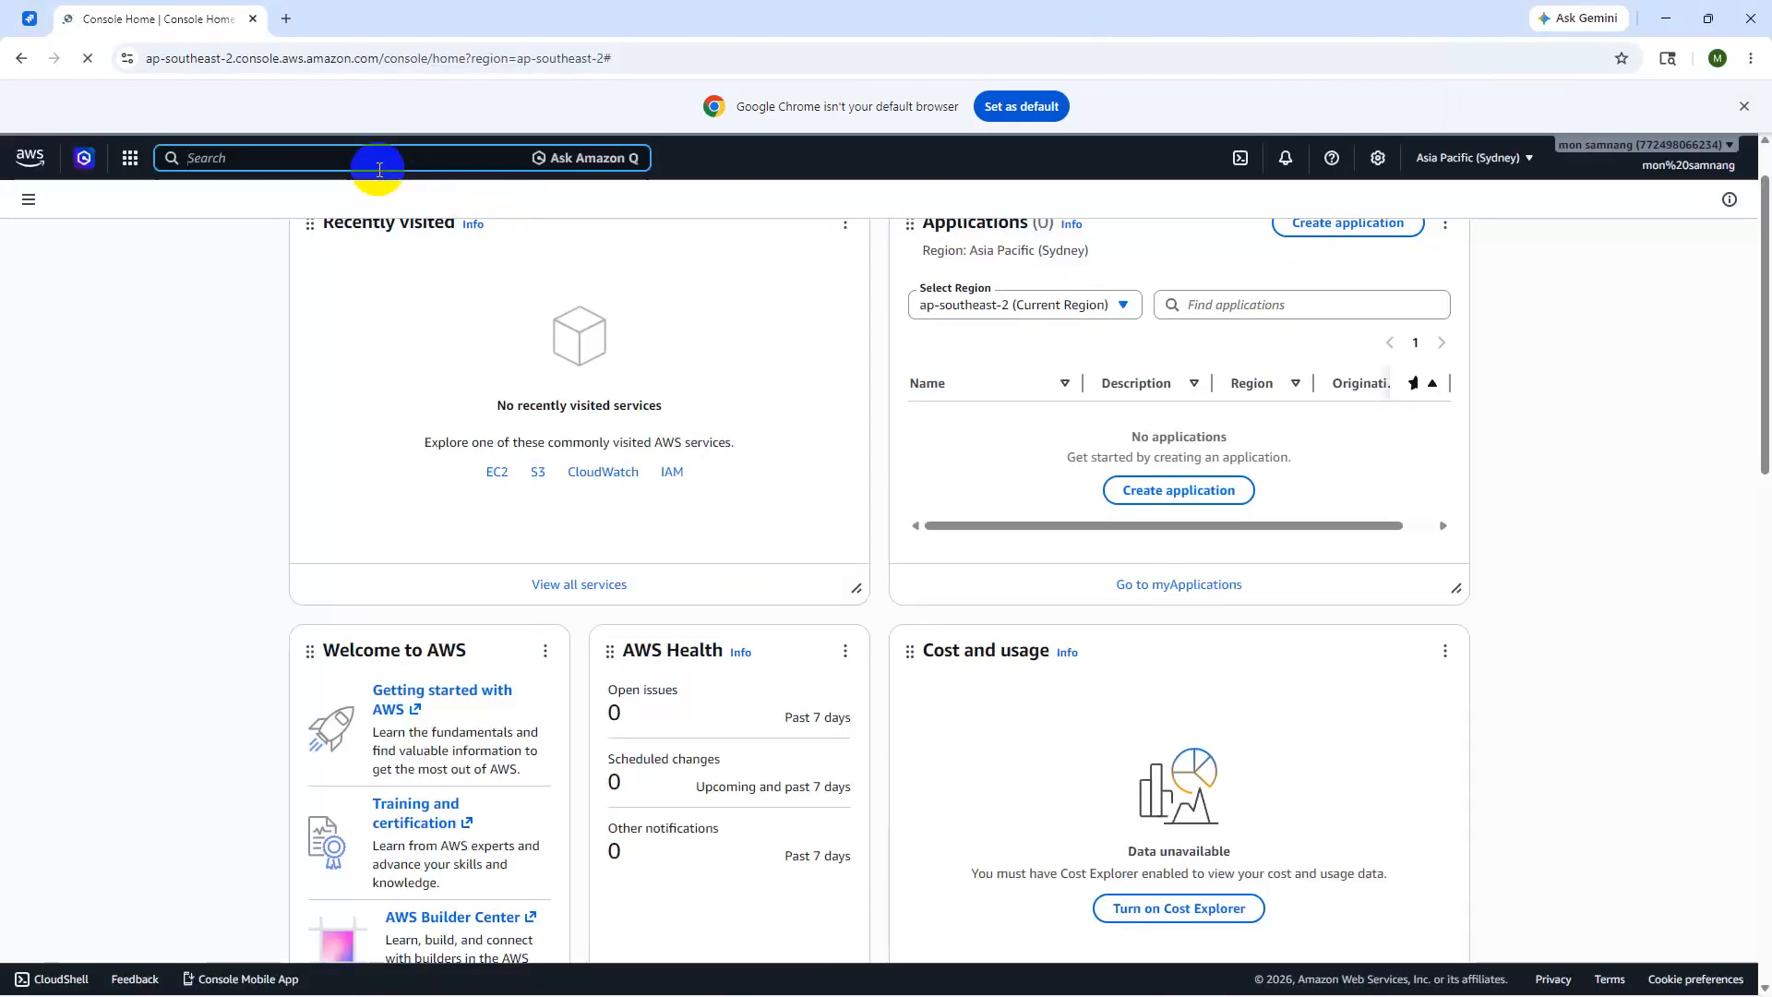
- Find EC2 through the console search and open its Instances list
type("ec2")
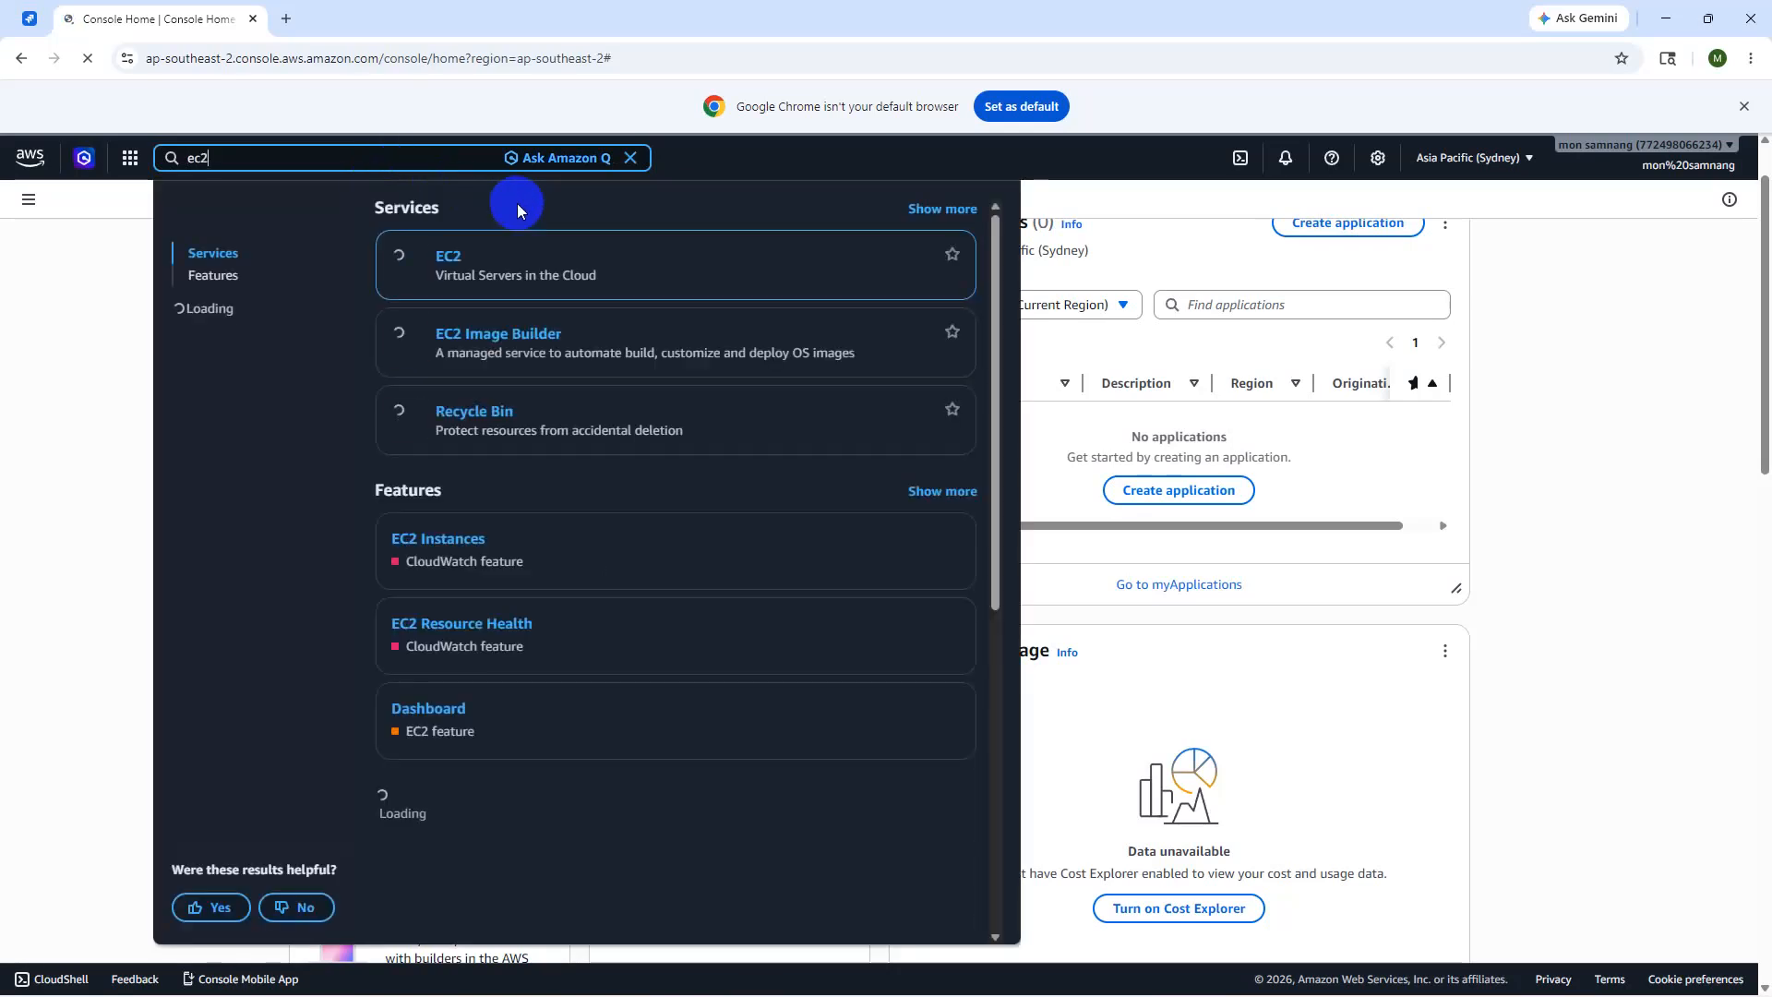
left_click(511, 259)
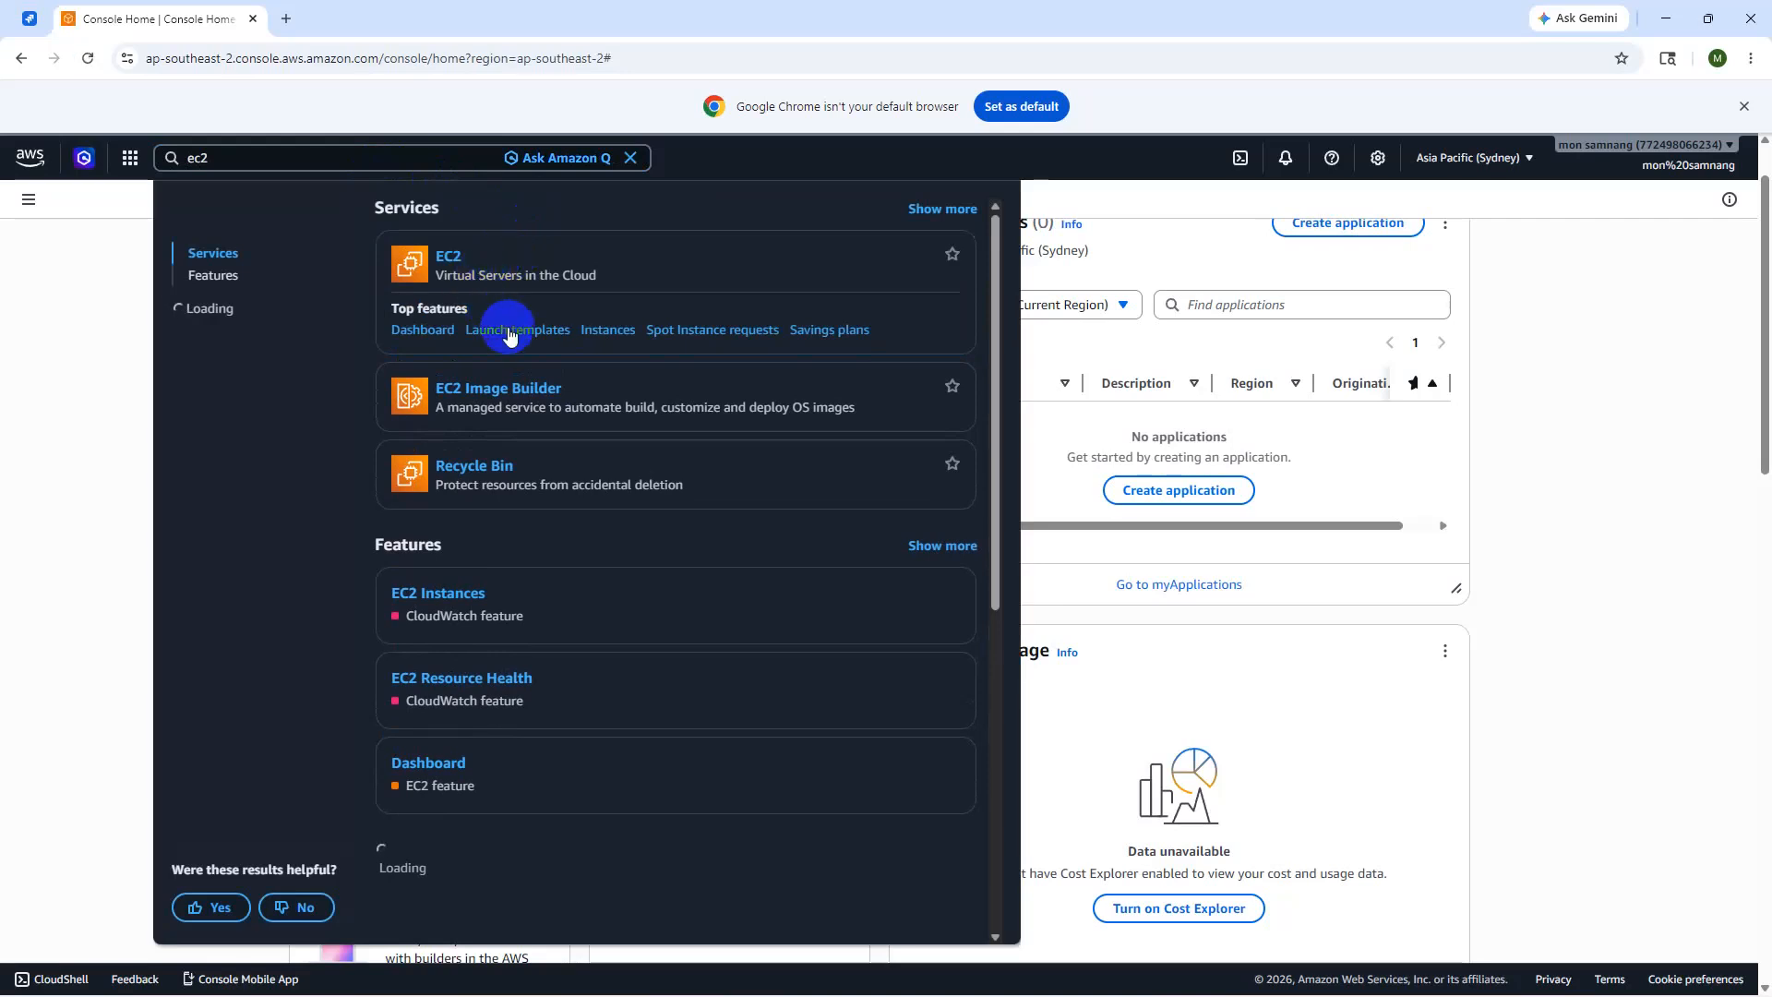
left_click(449, 261)
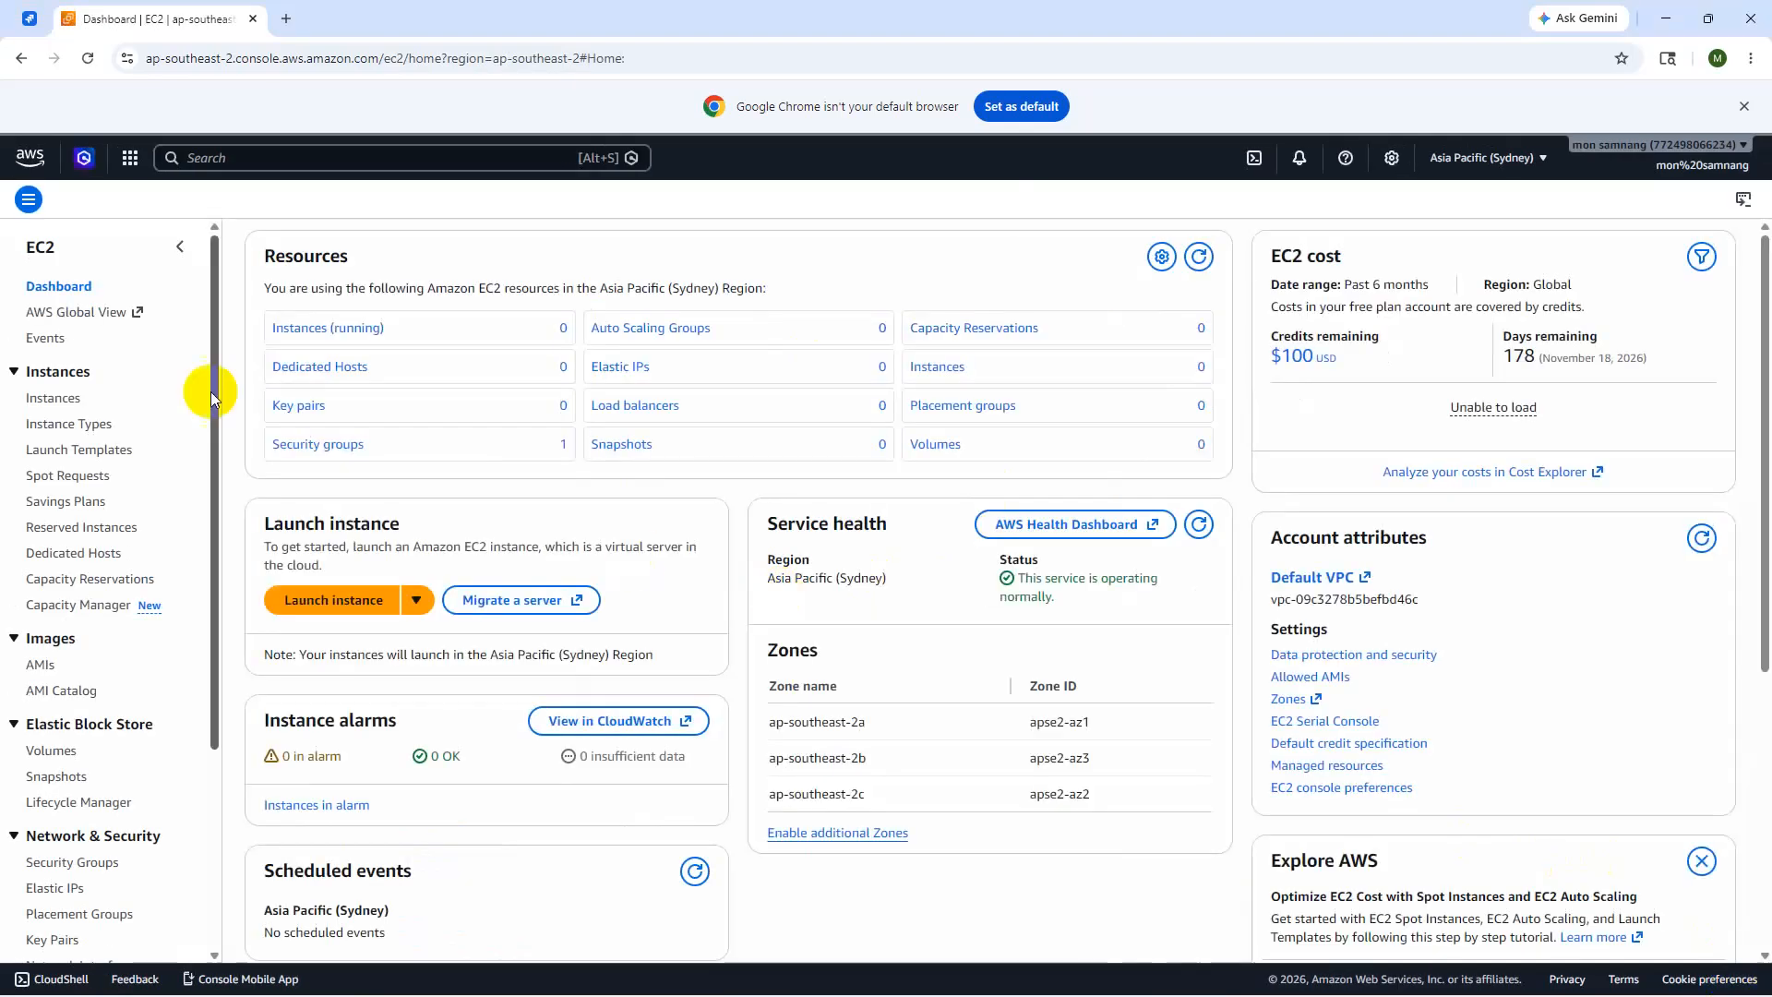
left_click(75, 407)
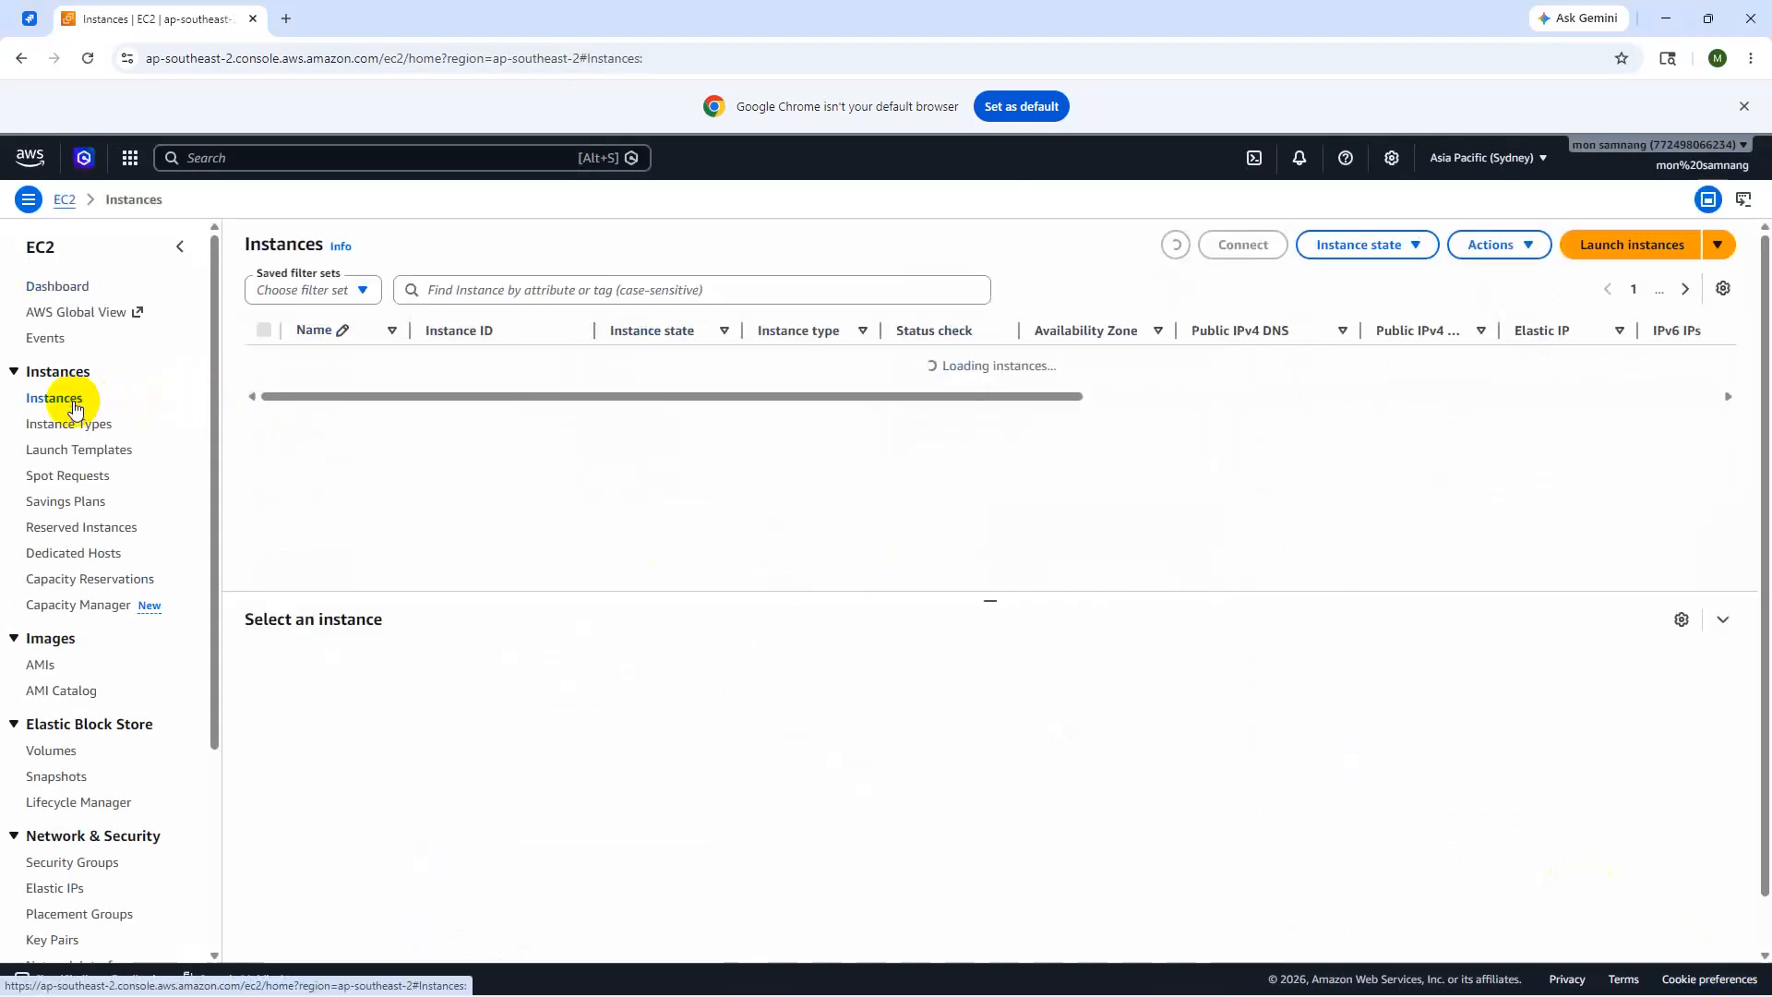
- Launch a new instance and enter its name in Name and tags
left_click(1650, 245)
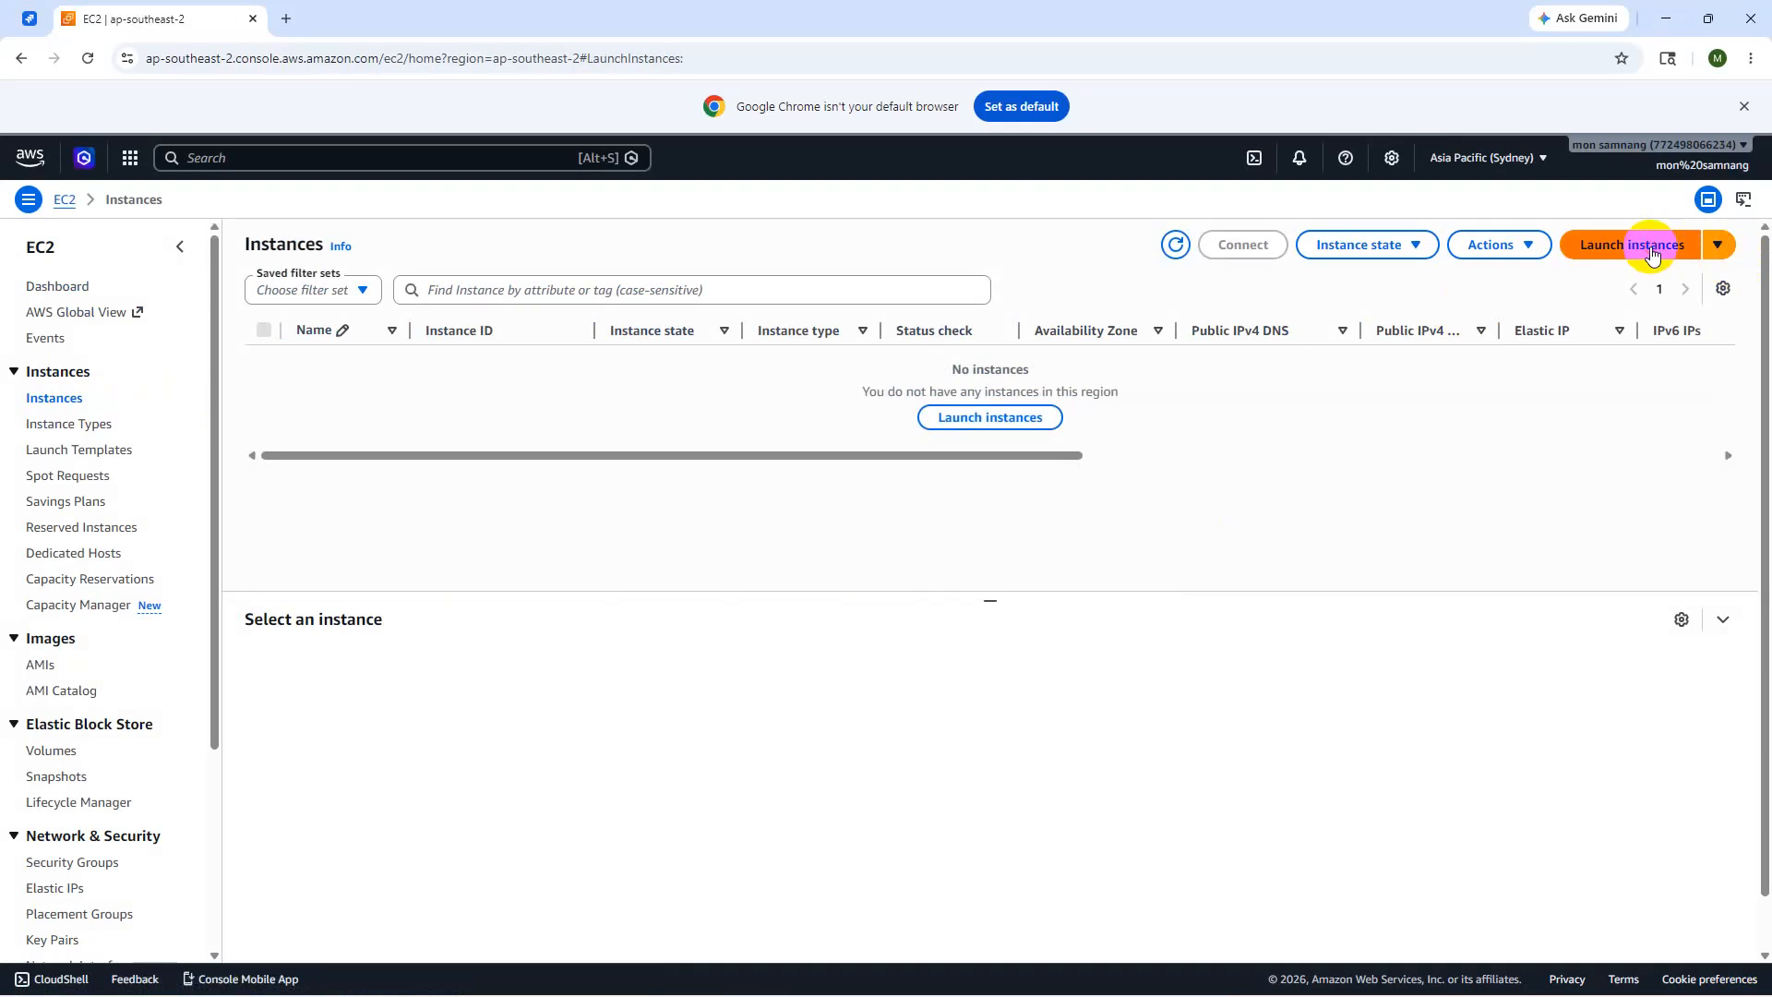
left_click(589, 434)
type("sa")
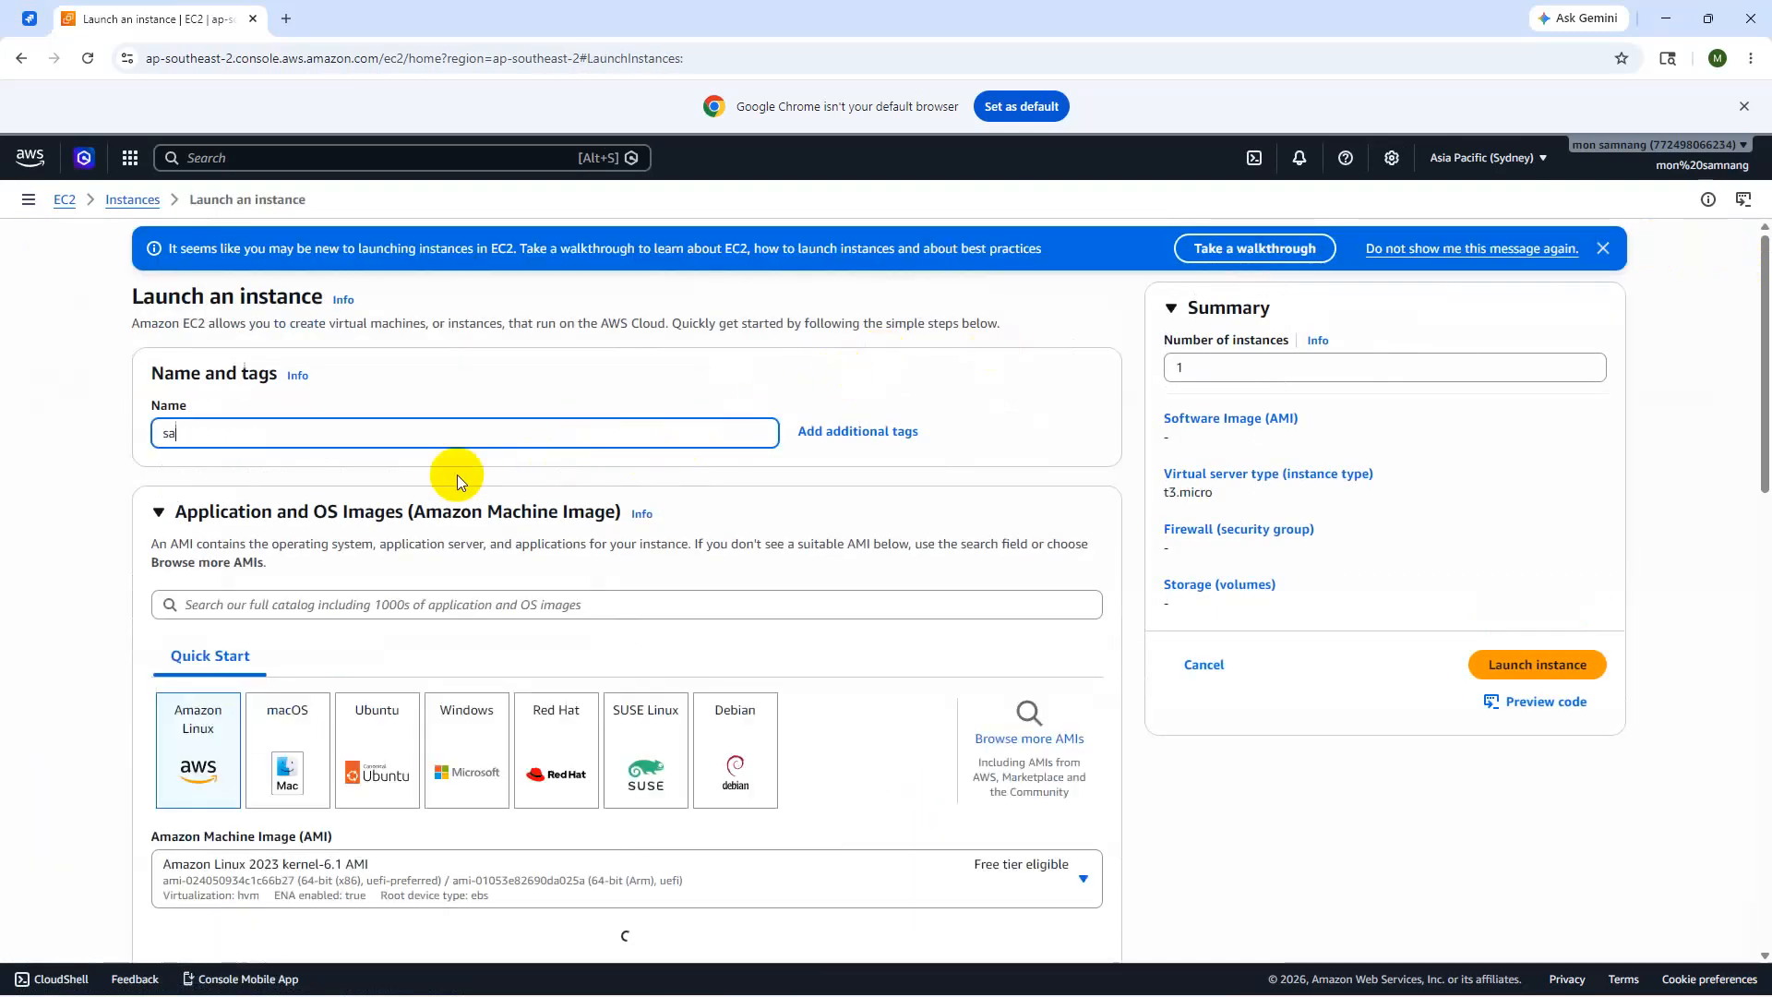
type("mnan")
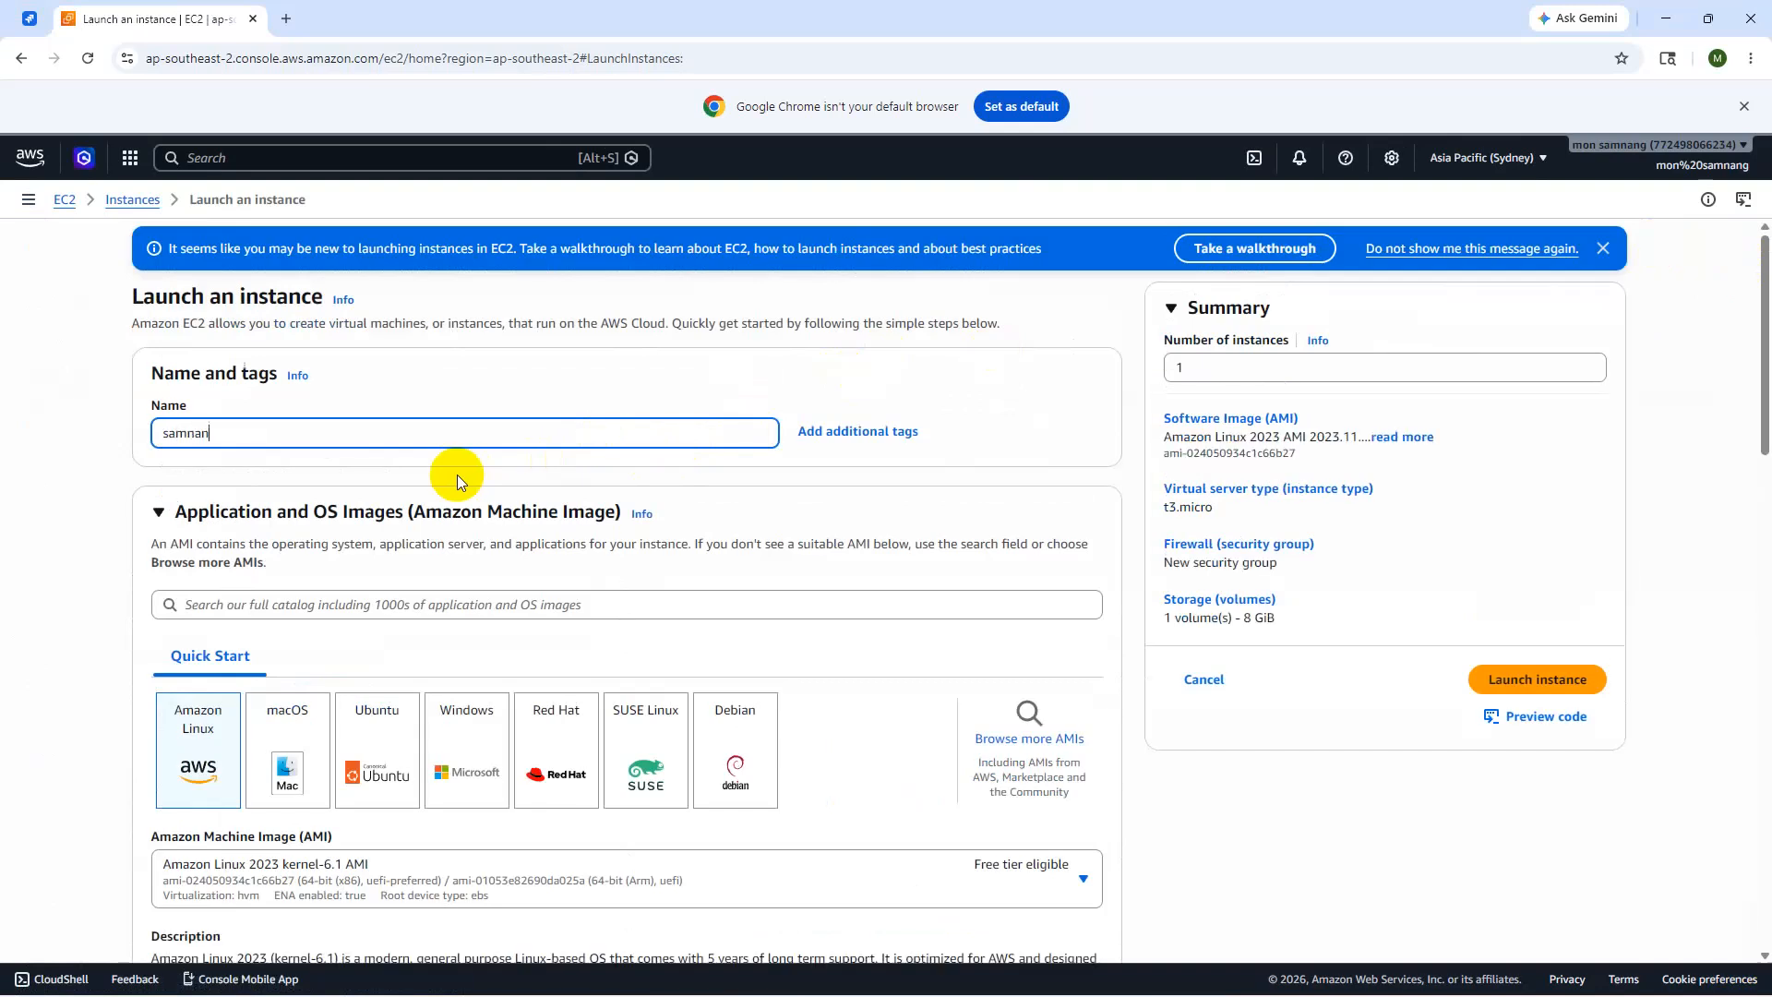
type("g_SETEC")
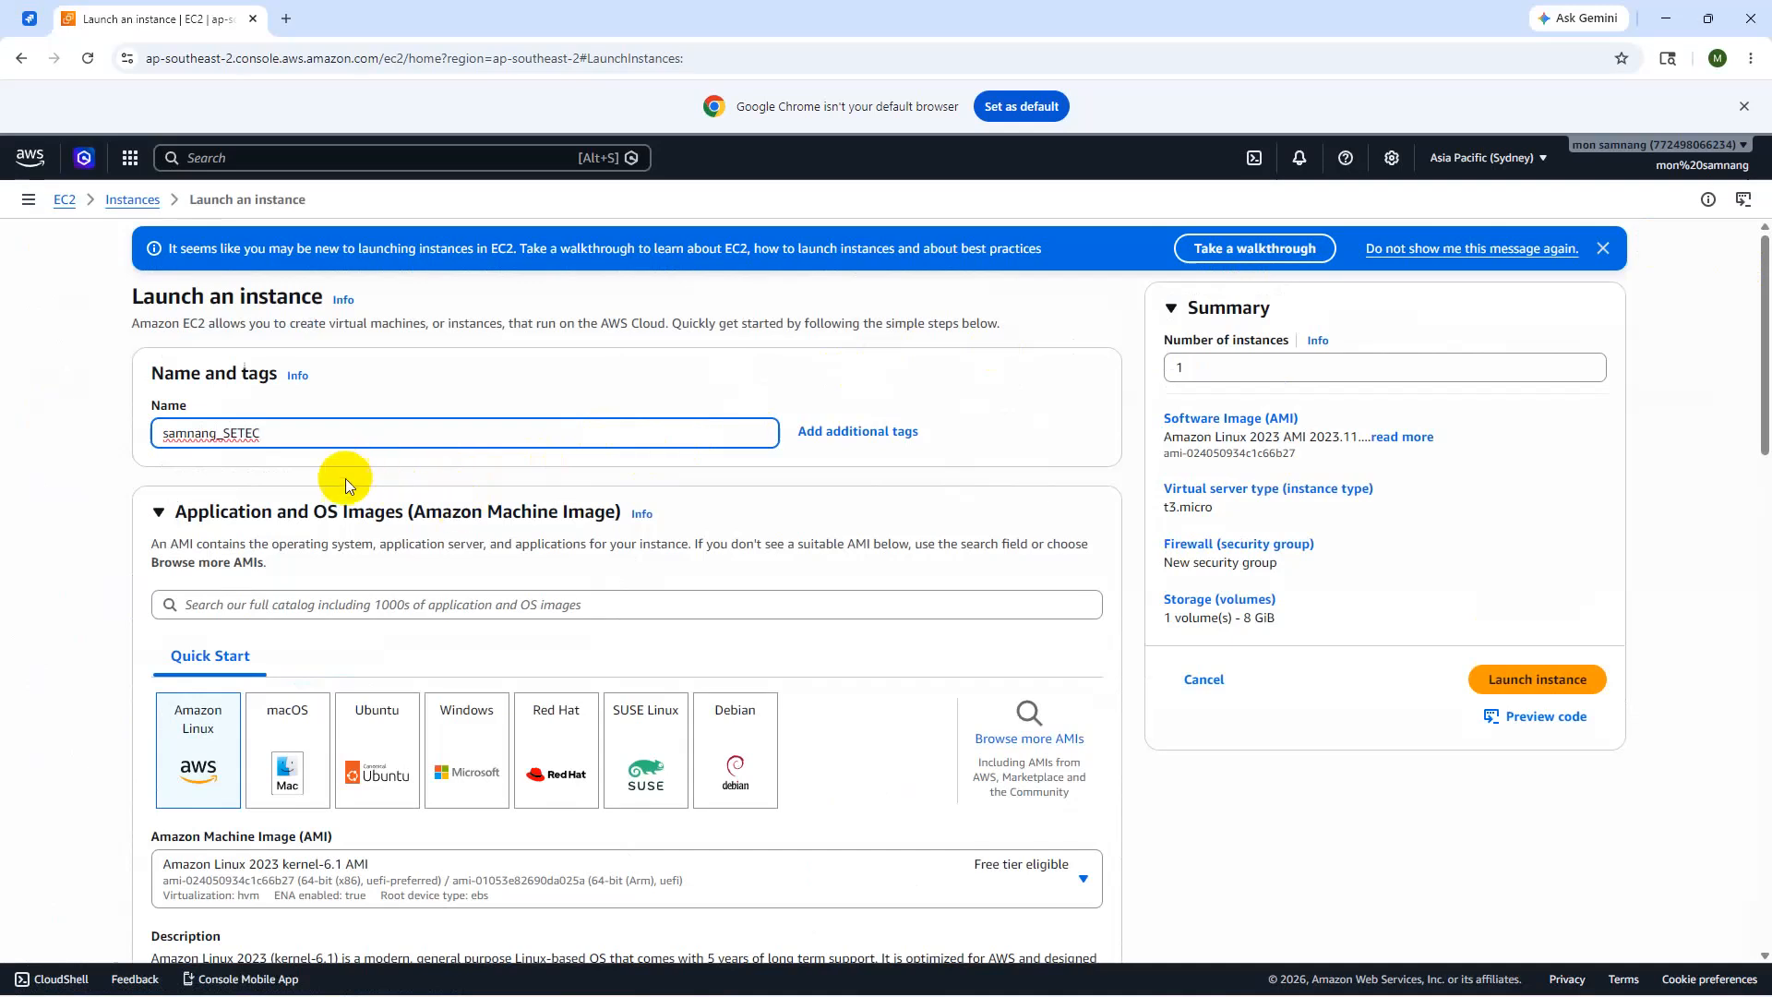
- Choose the Ubuntu Server 26.04 LTS image from Quick Start
left_click(374, 736)
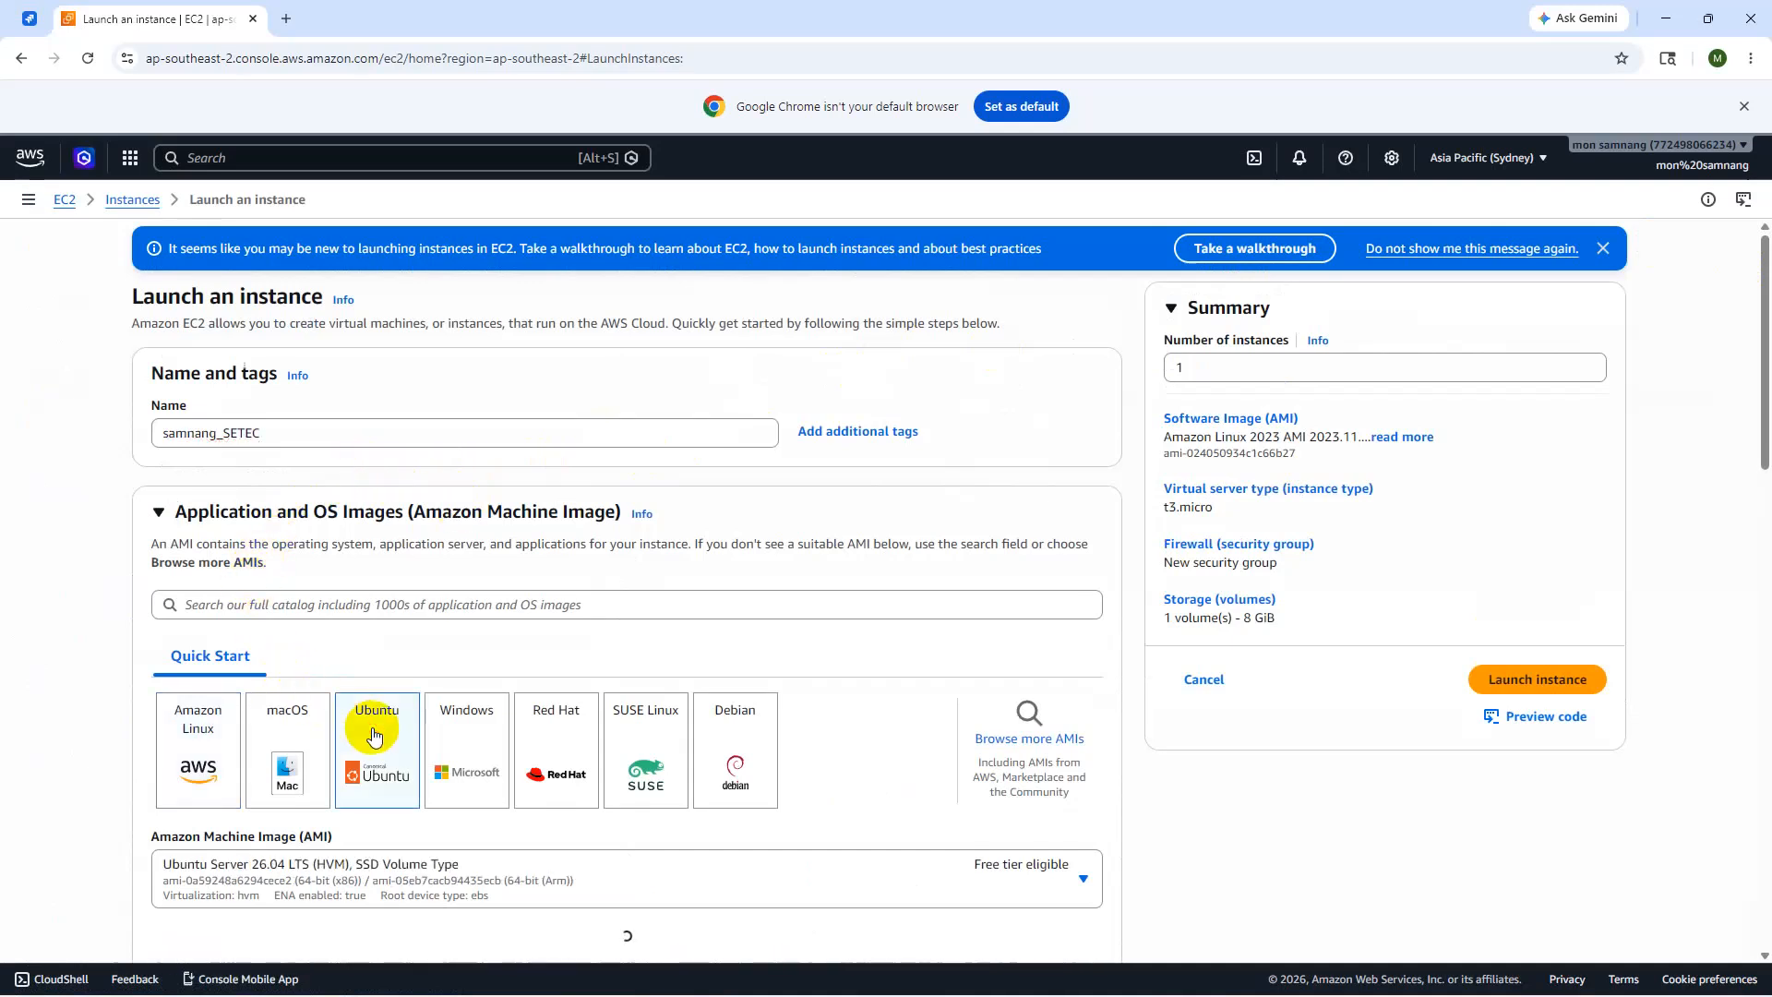
mouse_move(1771, 995)
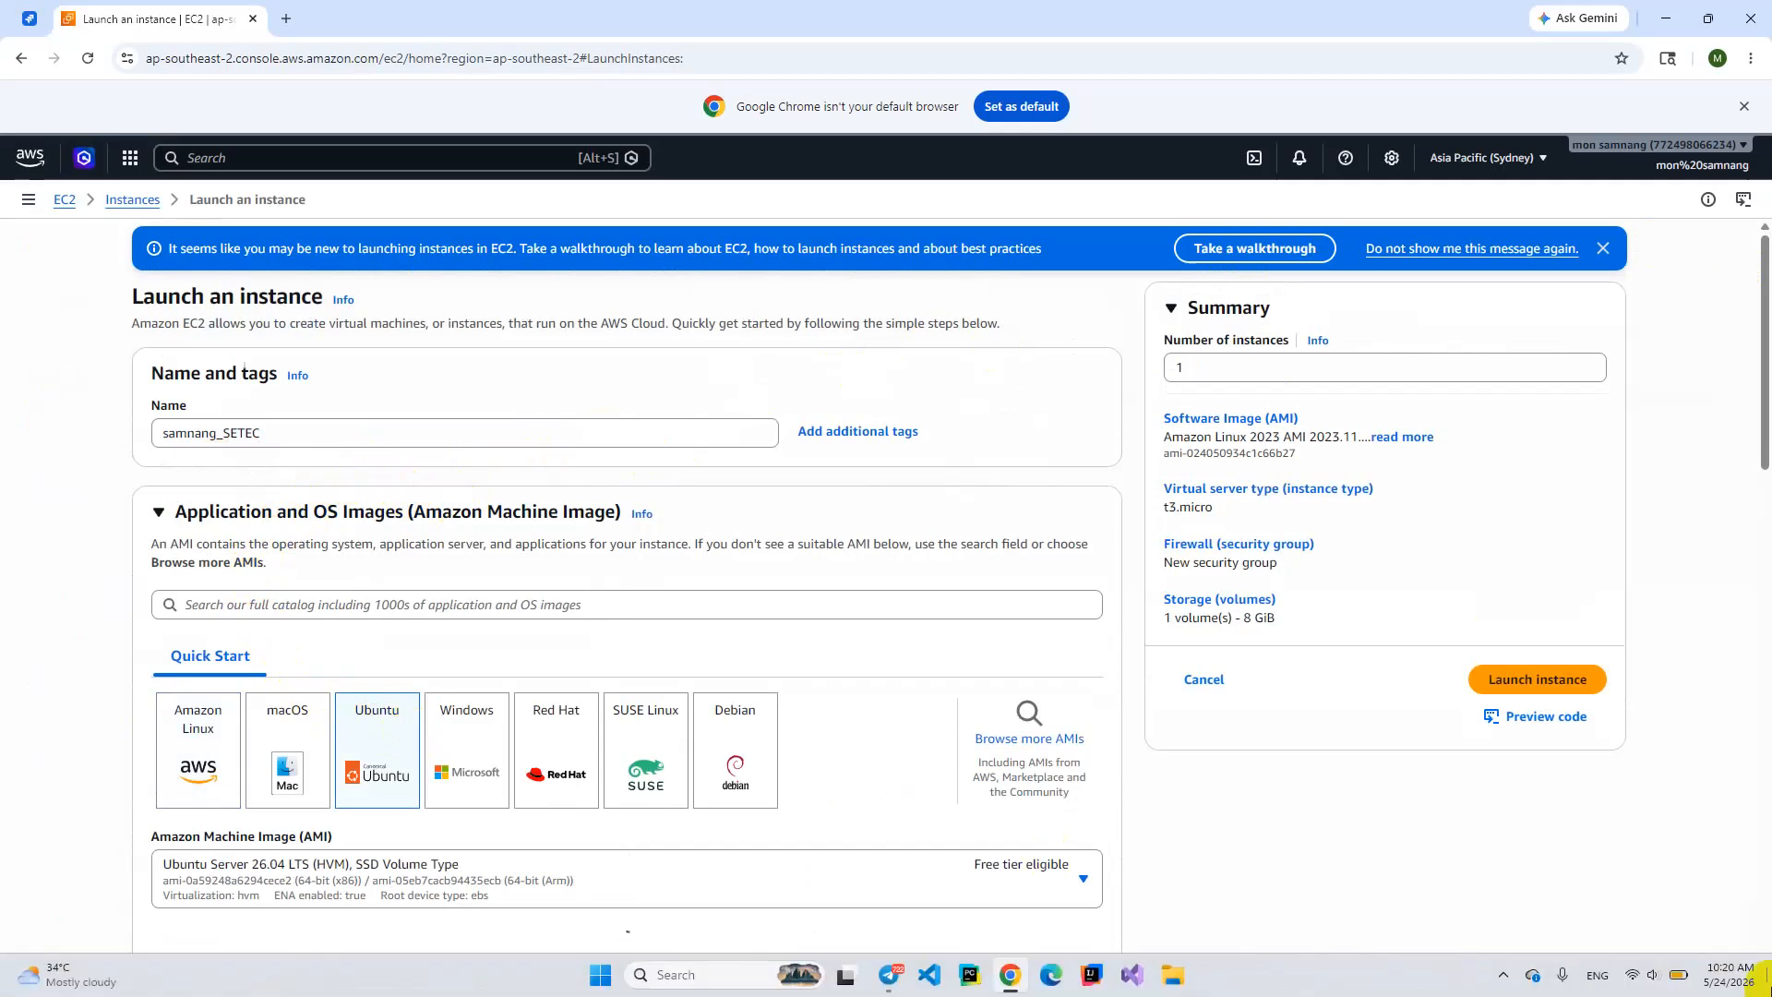
scroll(1103, 754, "down", 1)
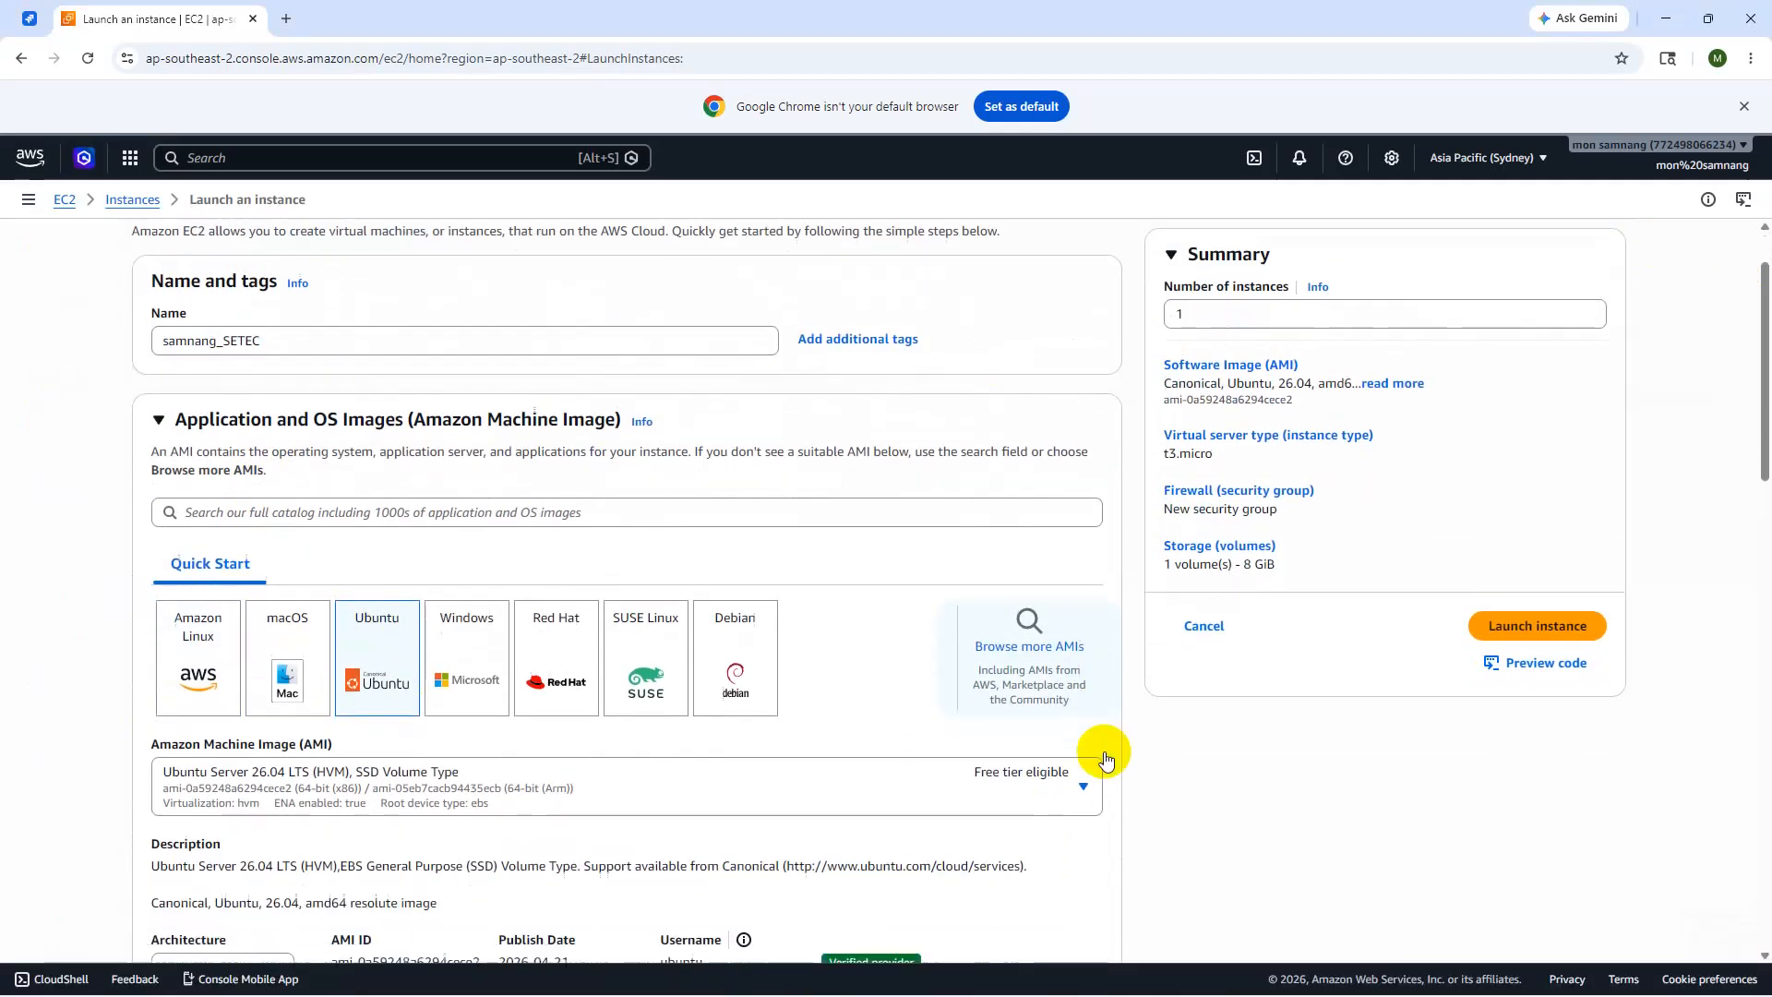
scroll(1105, 756, "down", 1)
scroll(1014, 776, "down", 2)
scroll(1013, 770, "down", 1)
scroll(1014, 769, "up", 1)
scroll(1013, 770, "down", 3)
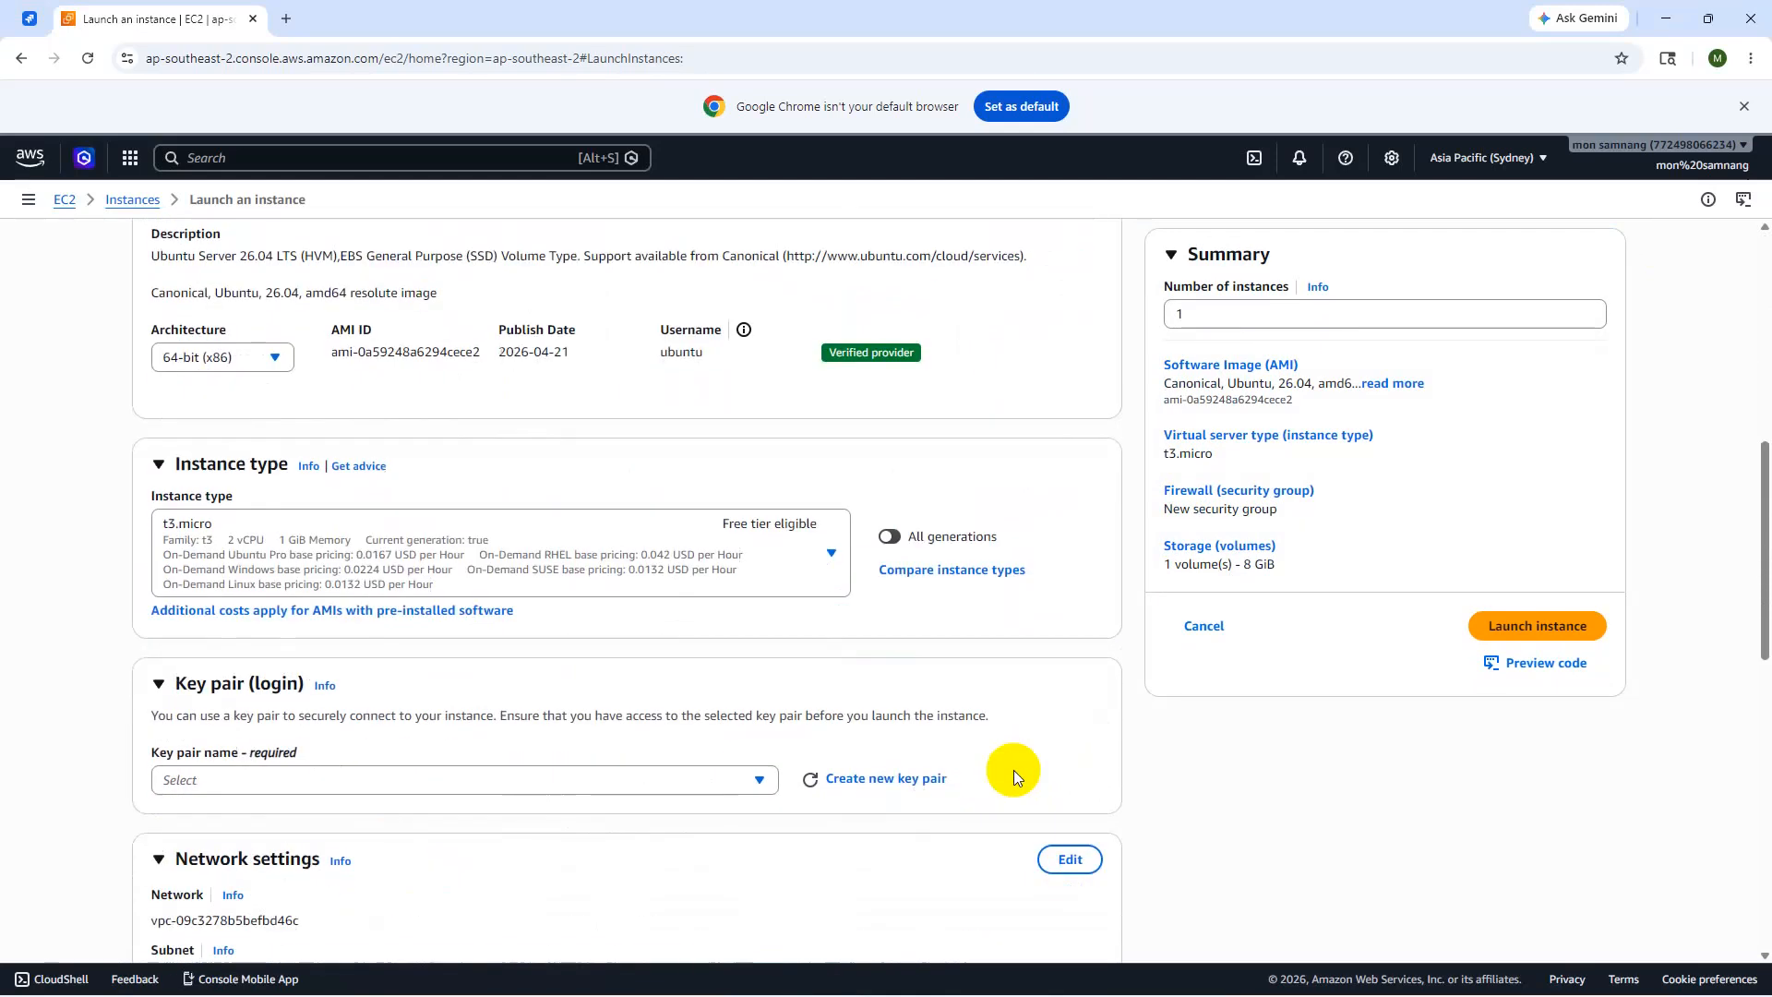
- Create a new named RSA key pair in .pem format and download its private key
left_click(871, 762)
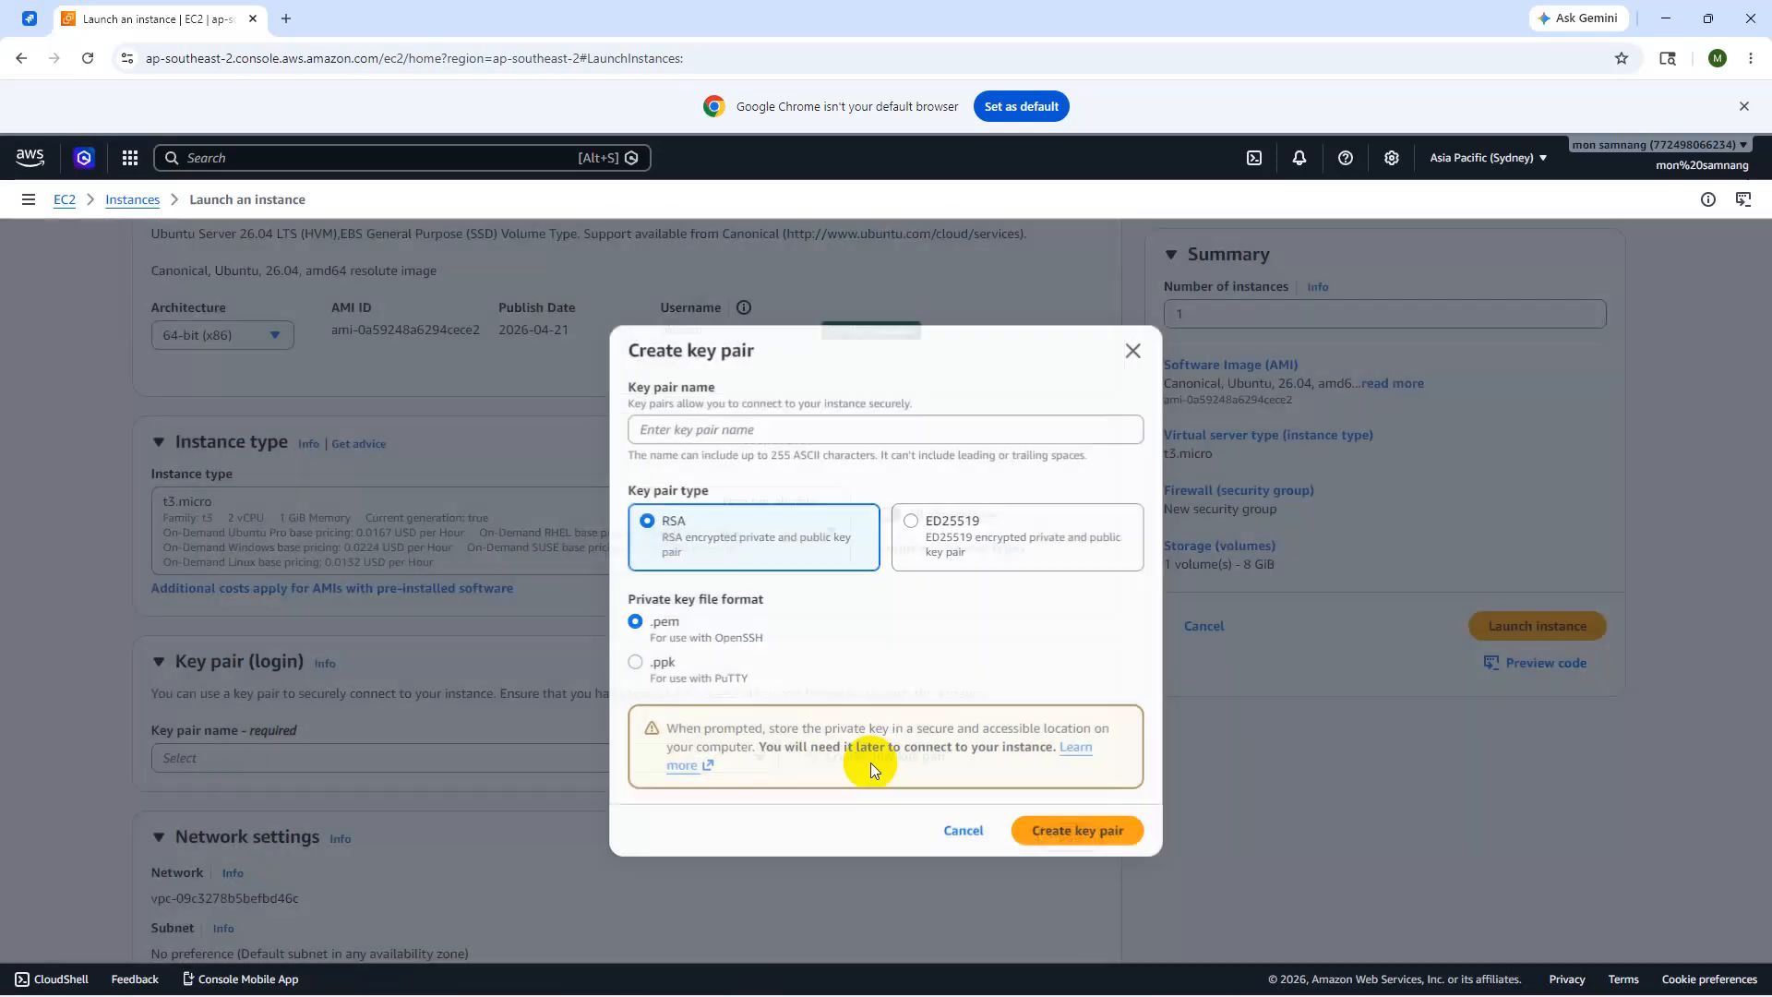
left_click(708, 420)
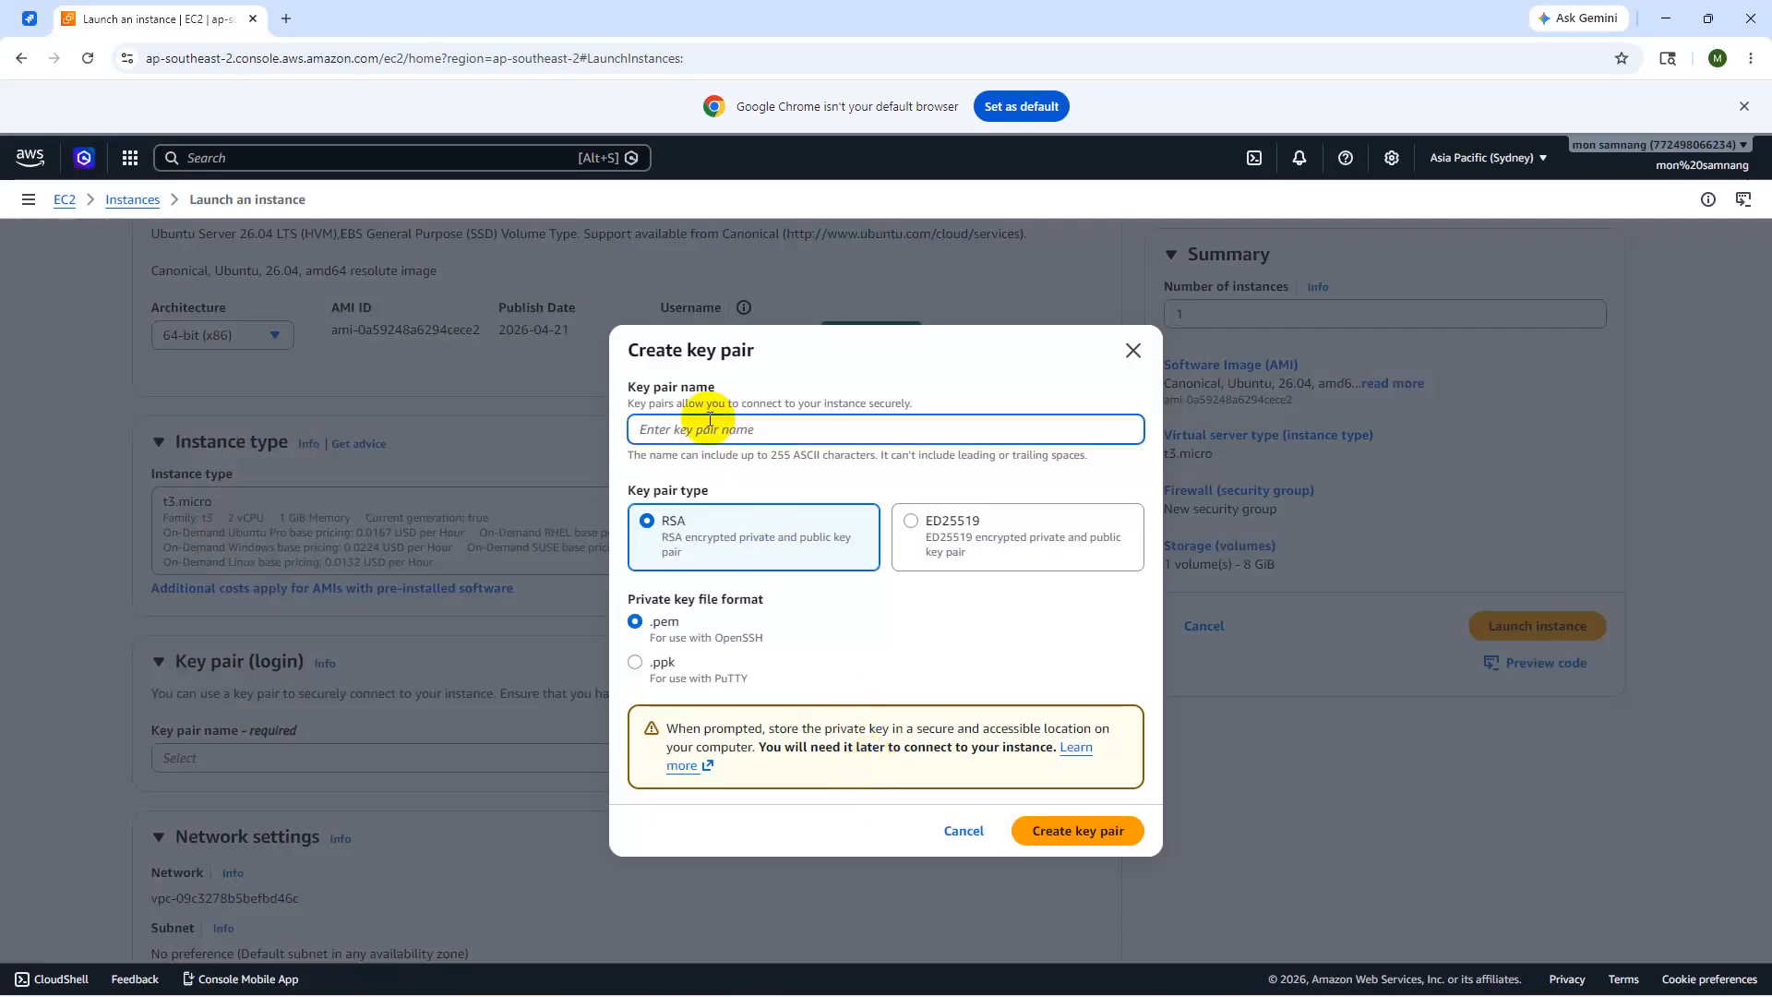
type("samnang_sv7")
left_click(1048, 835)
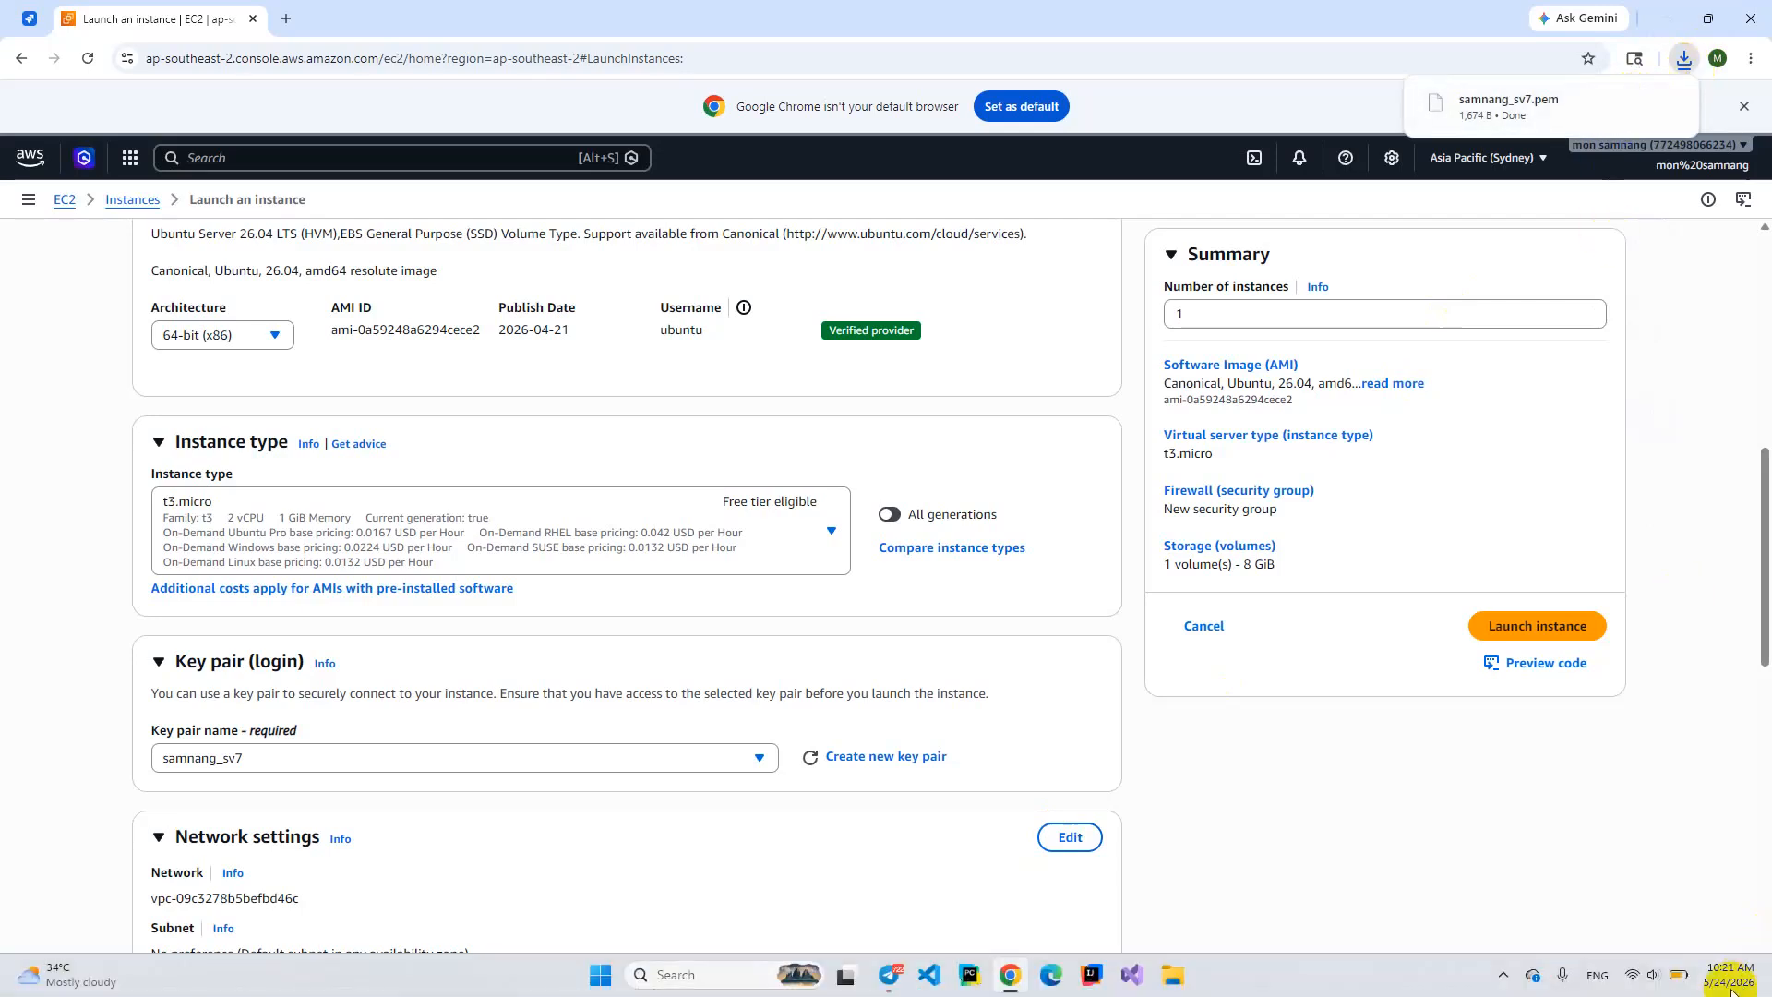
- Raise the root volume from 8 to 20 GiB and launch the instance
scroll(734, 771, "down", 8)
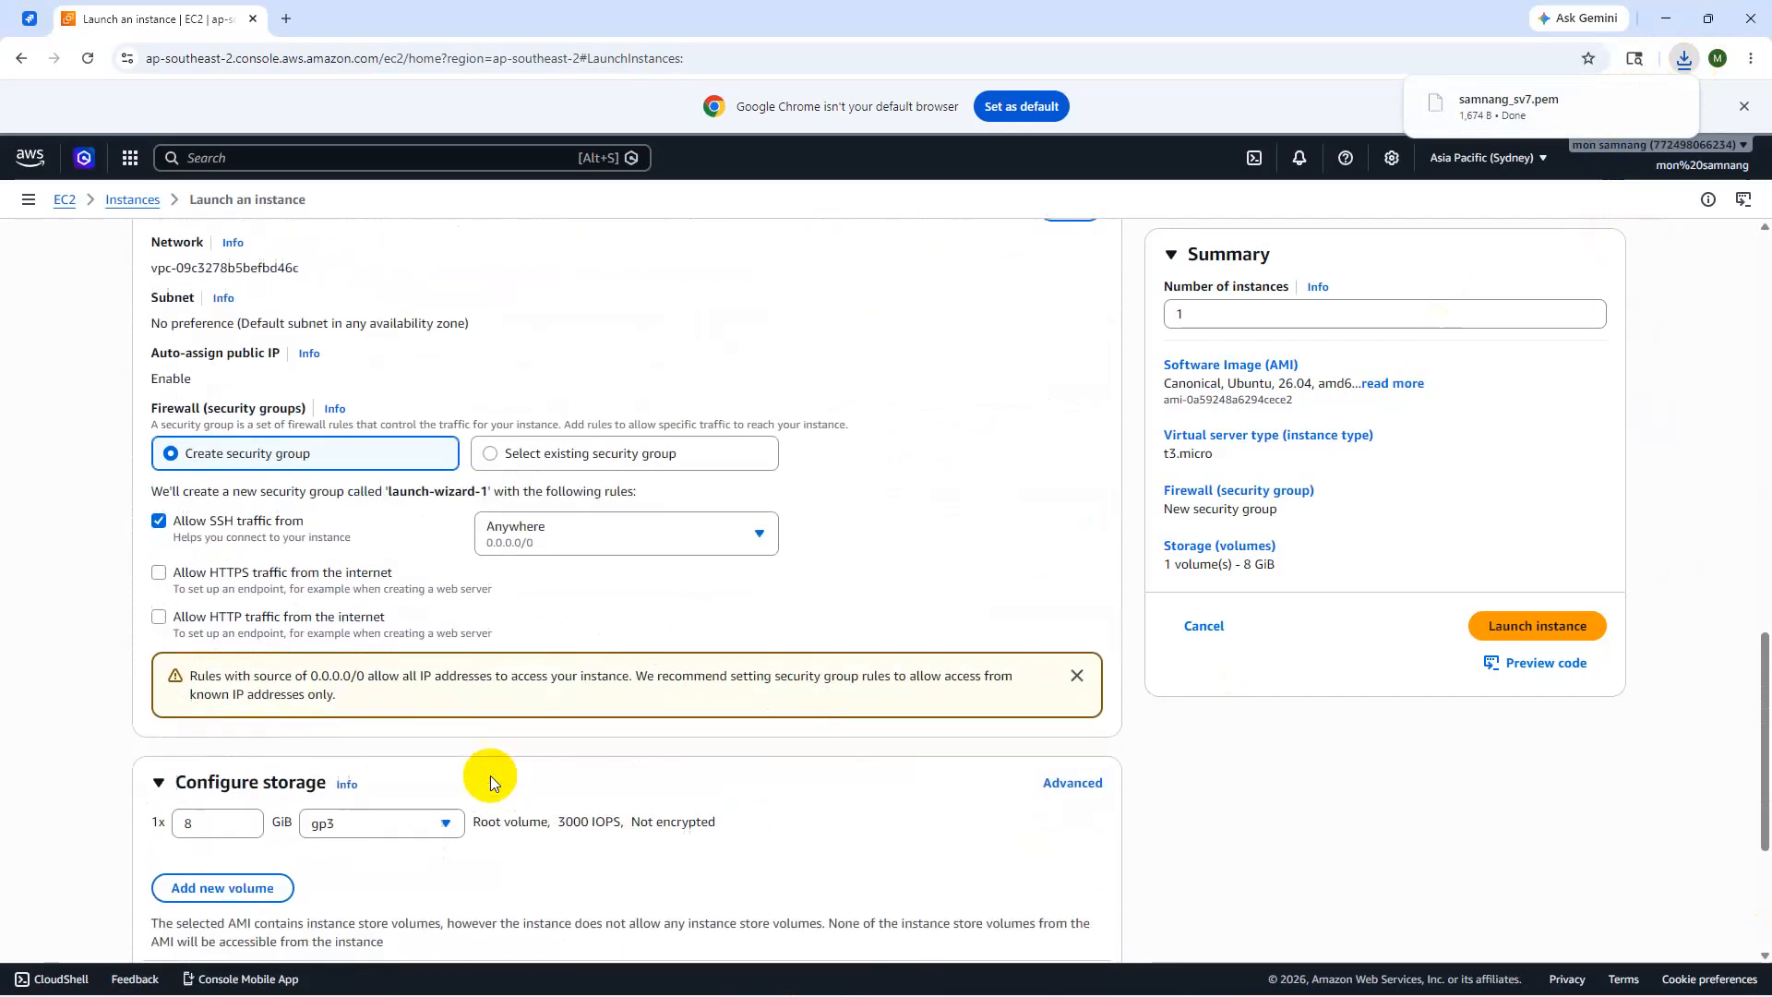
double_click(206, 719)
type("2")
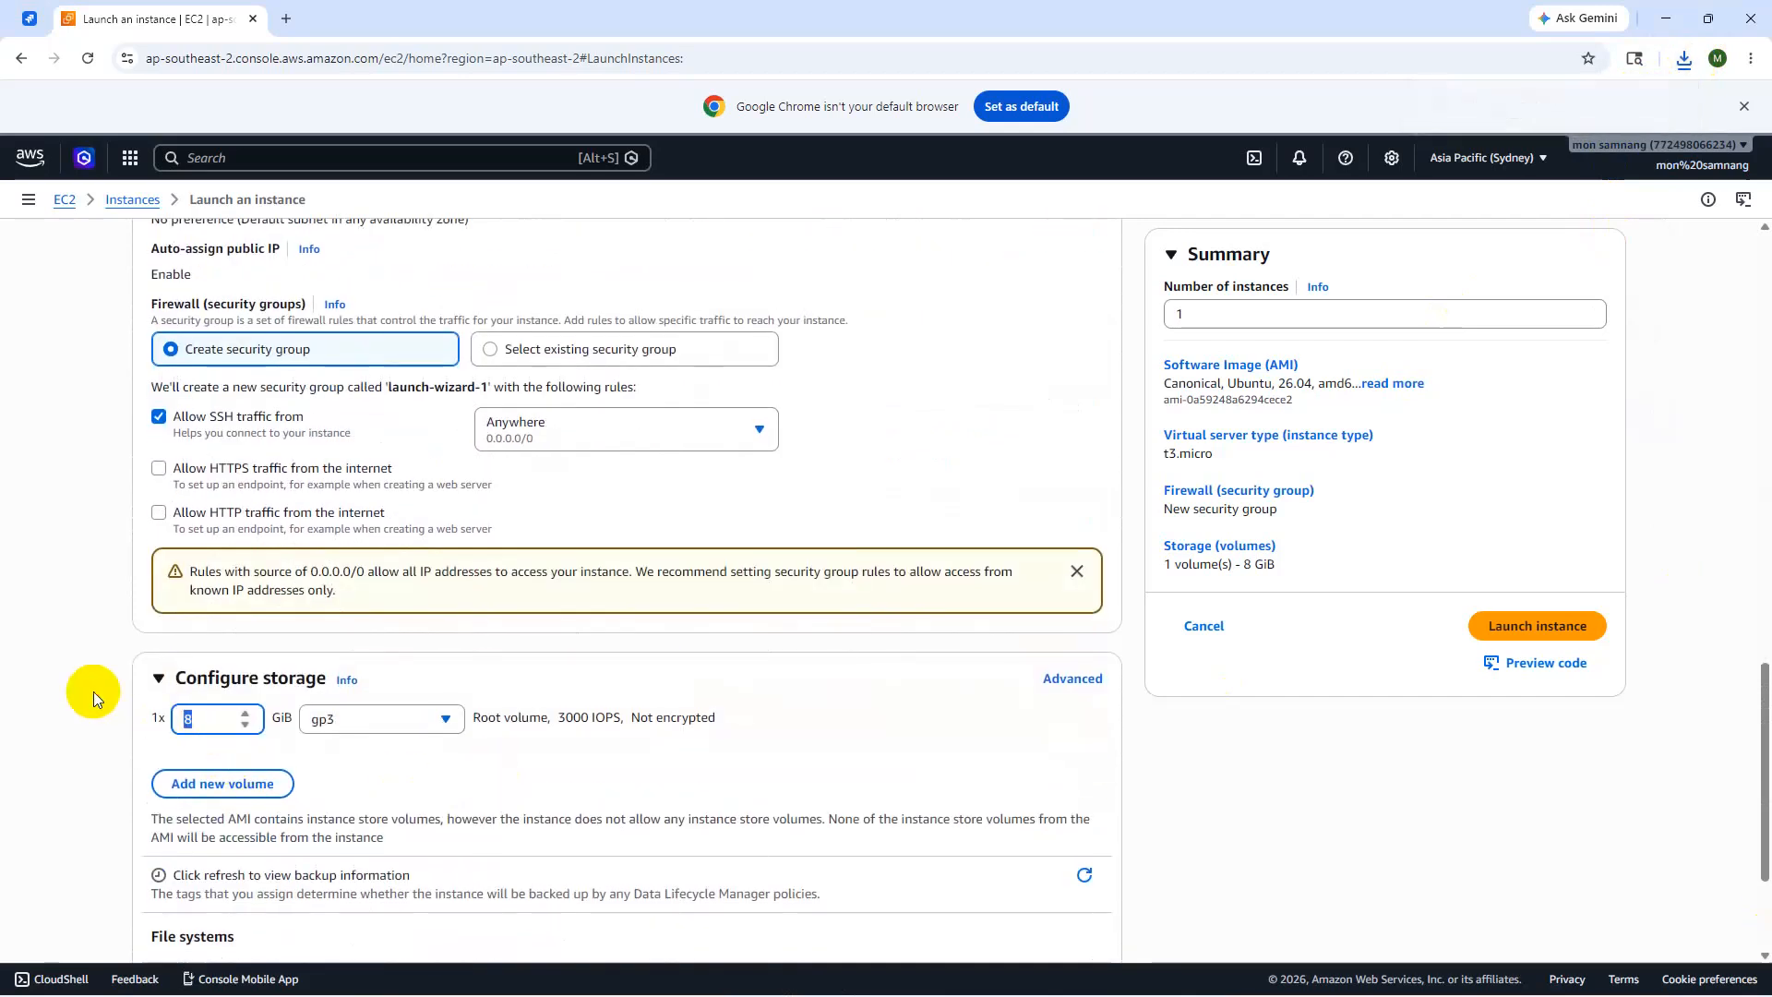
type("0")
left_click(1523, 633)
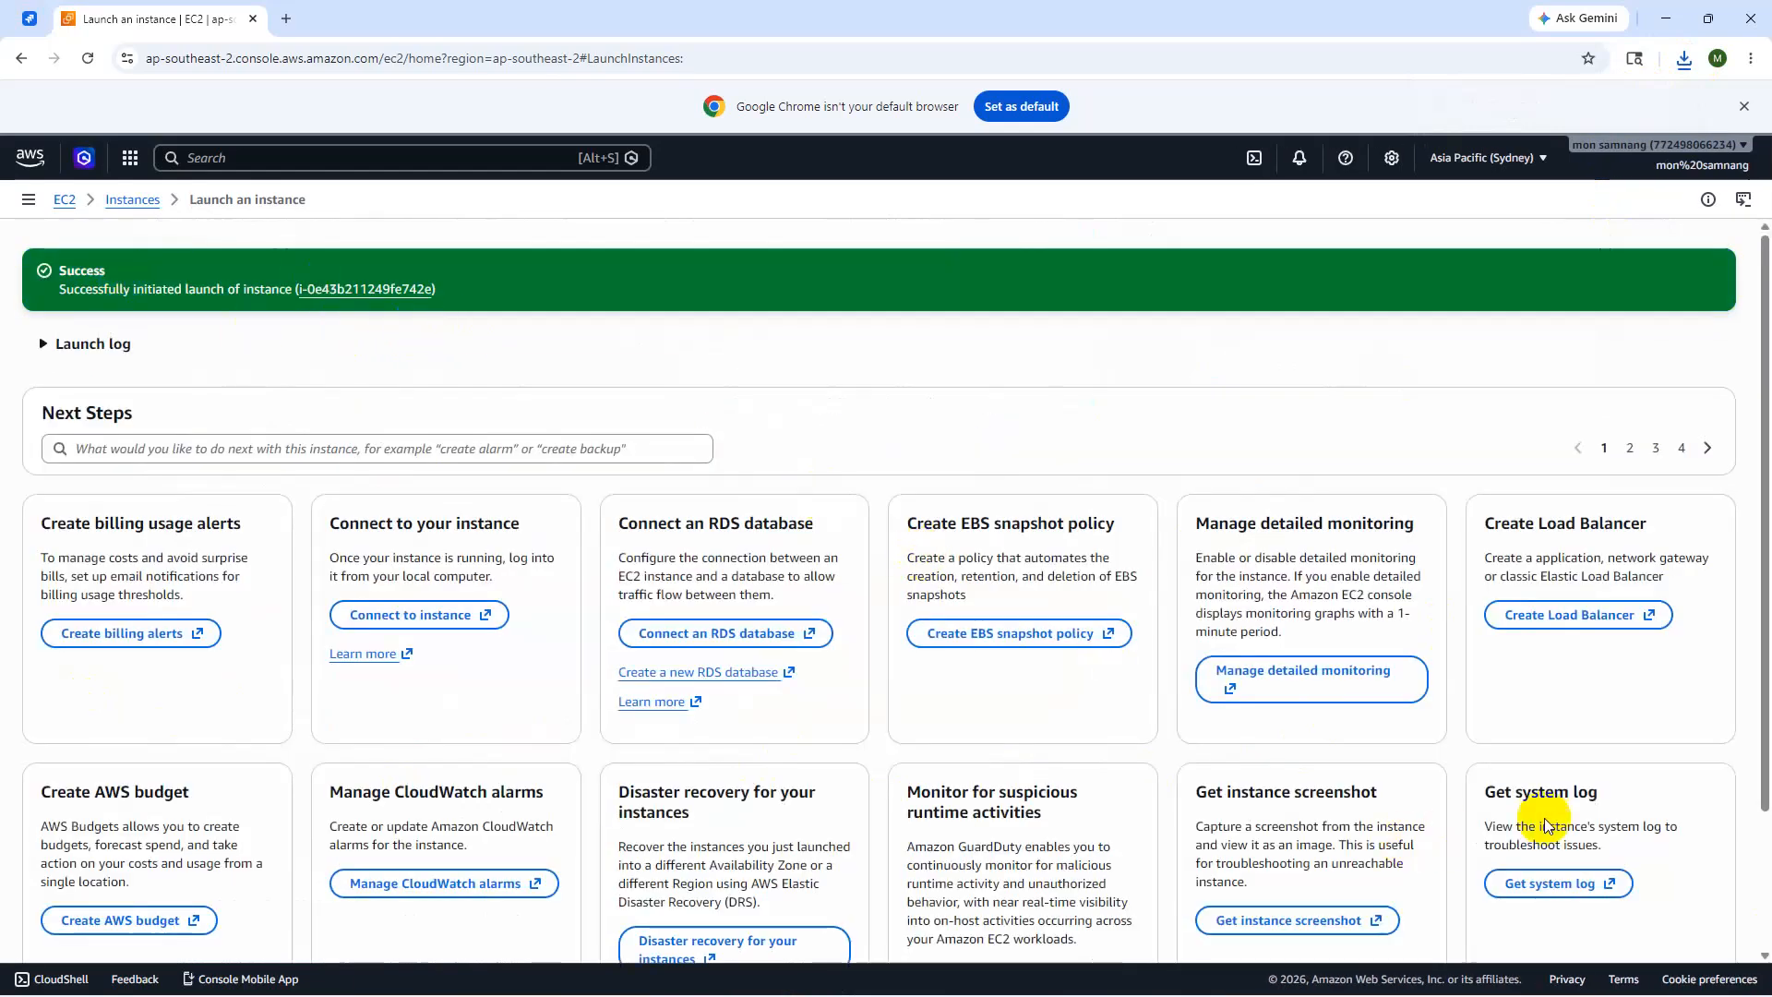
- Open the new instance's details from the Instances list and go to Connect
left_click(1734, 980)
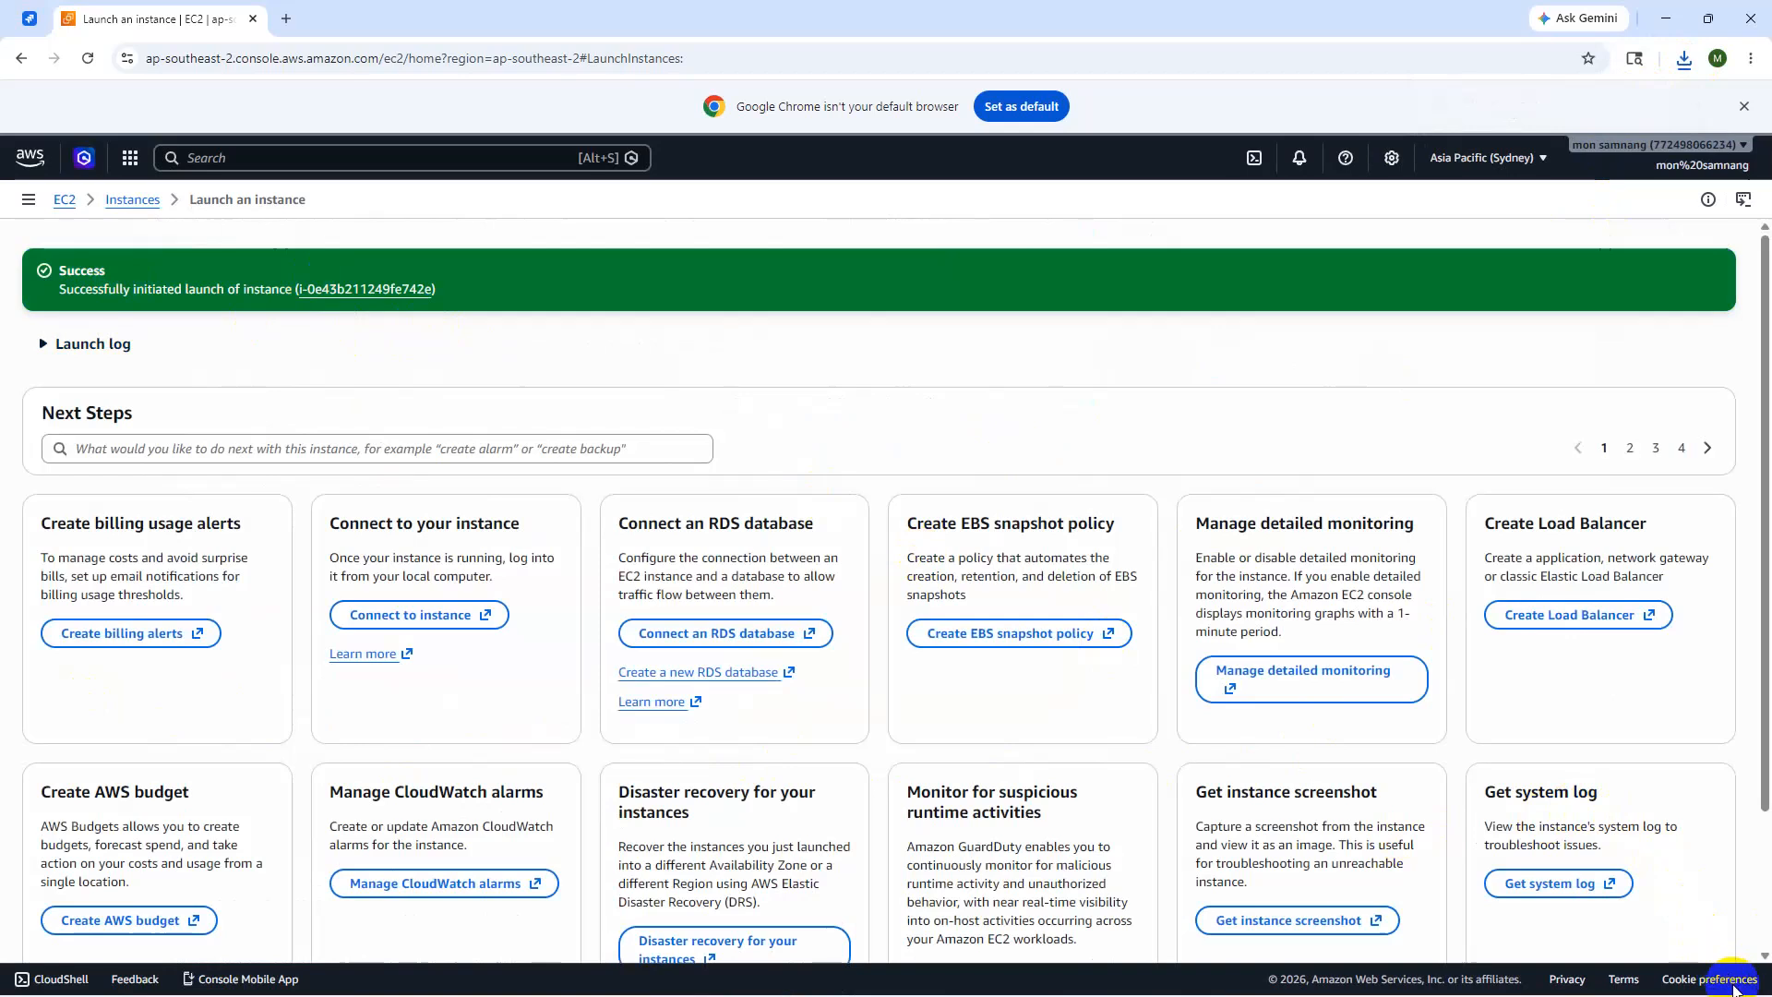
left_click(127, 208)
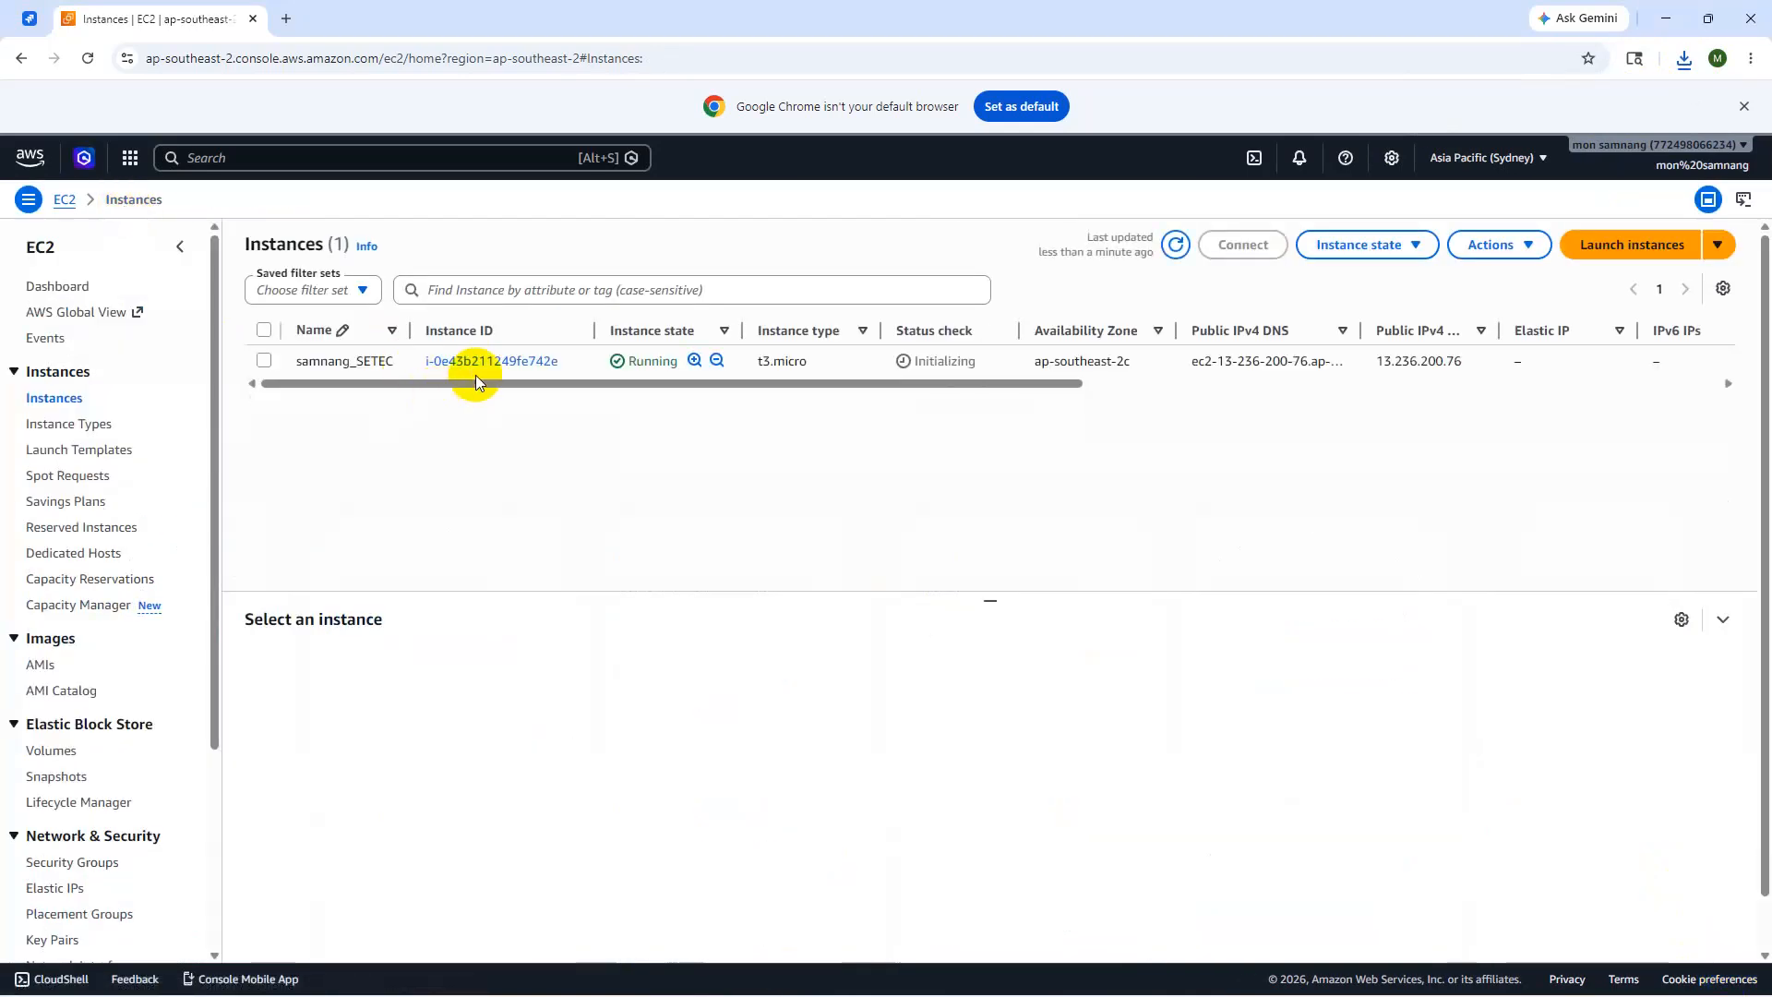
left_click(494, 364)
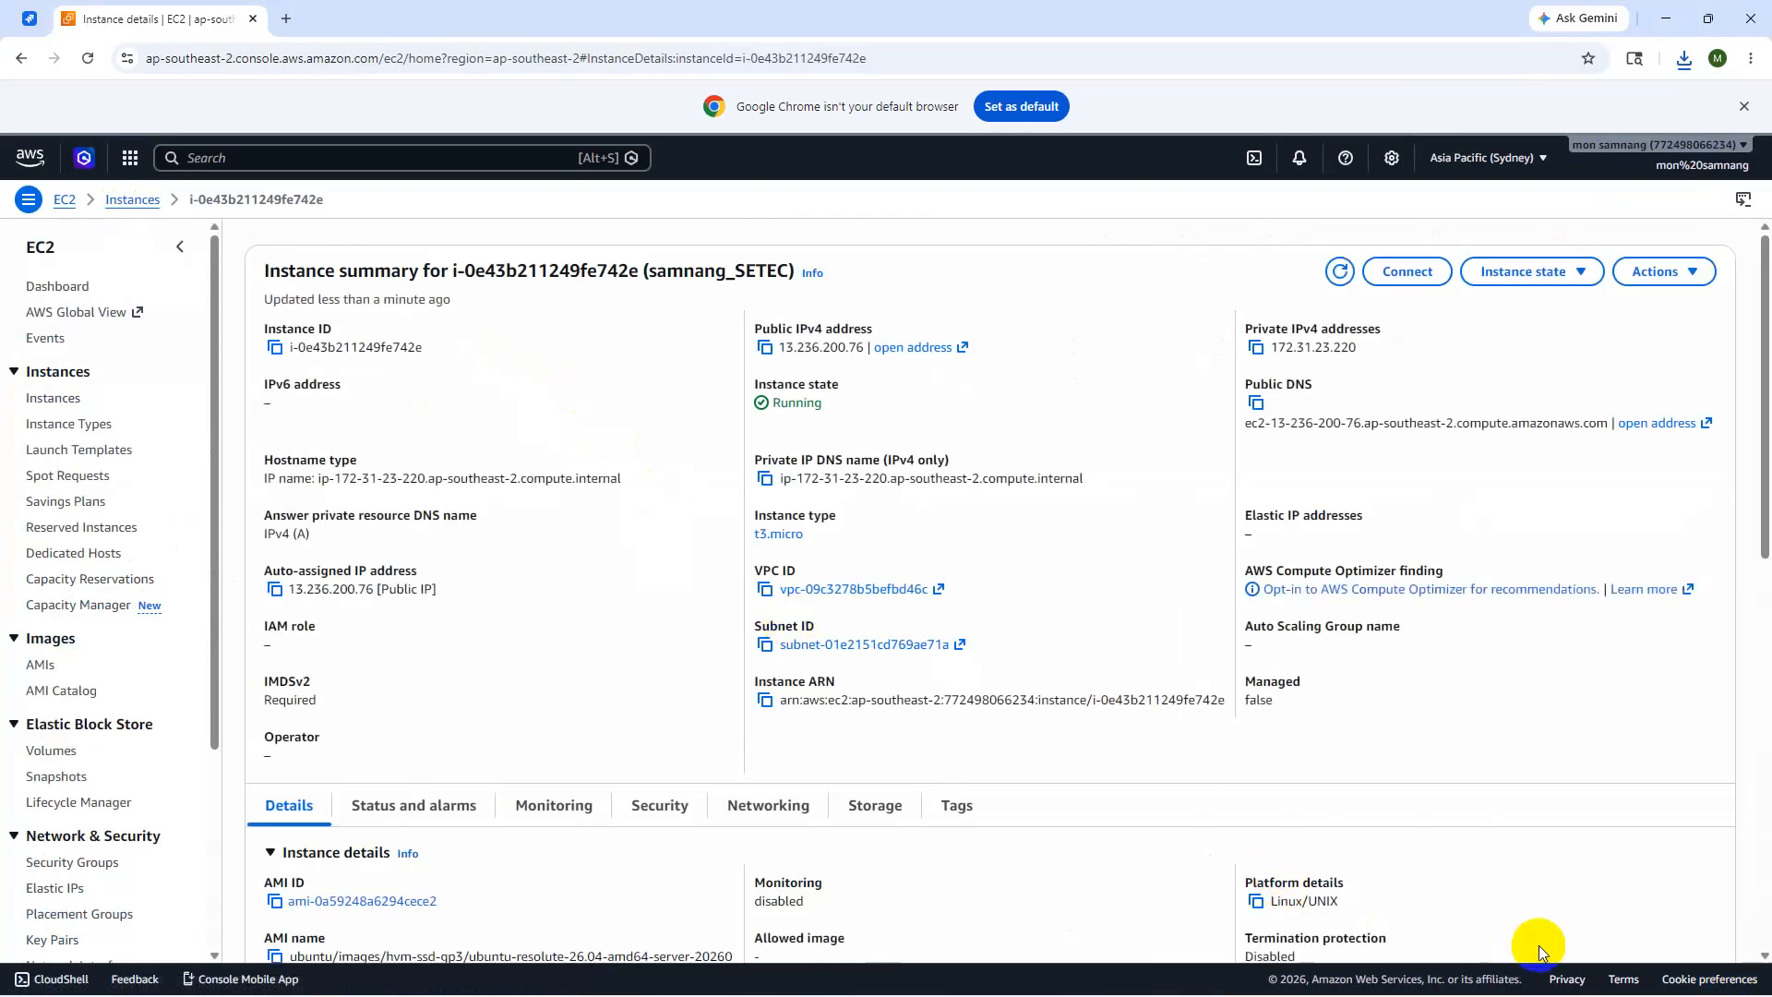
mouse_move(1719, 977)
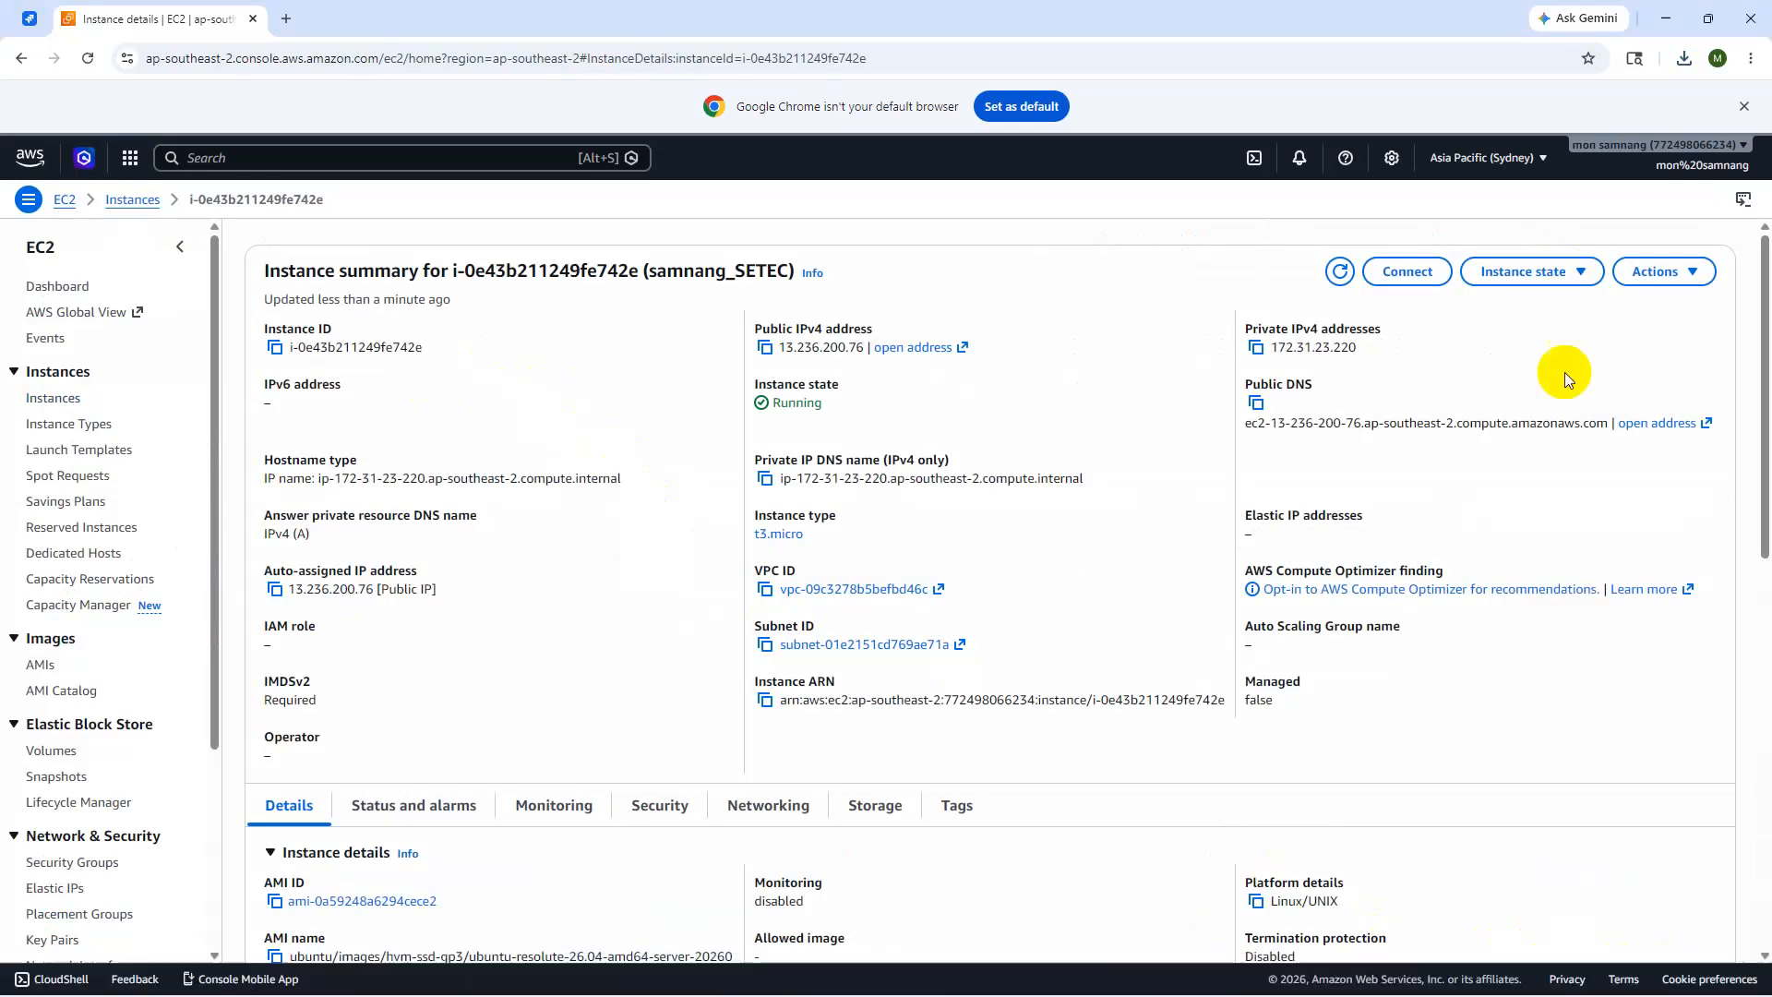
left_click(1417, 288)
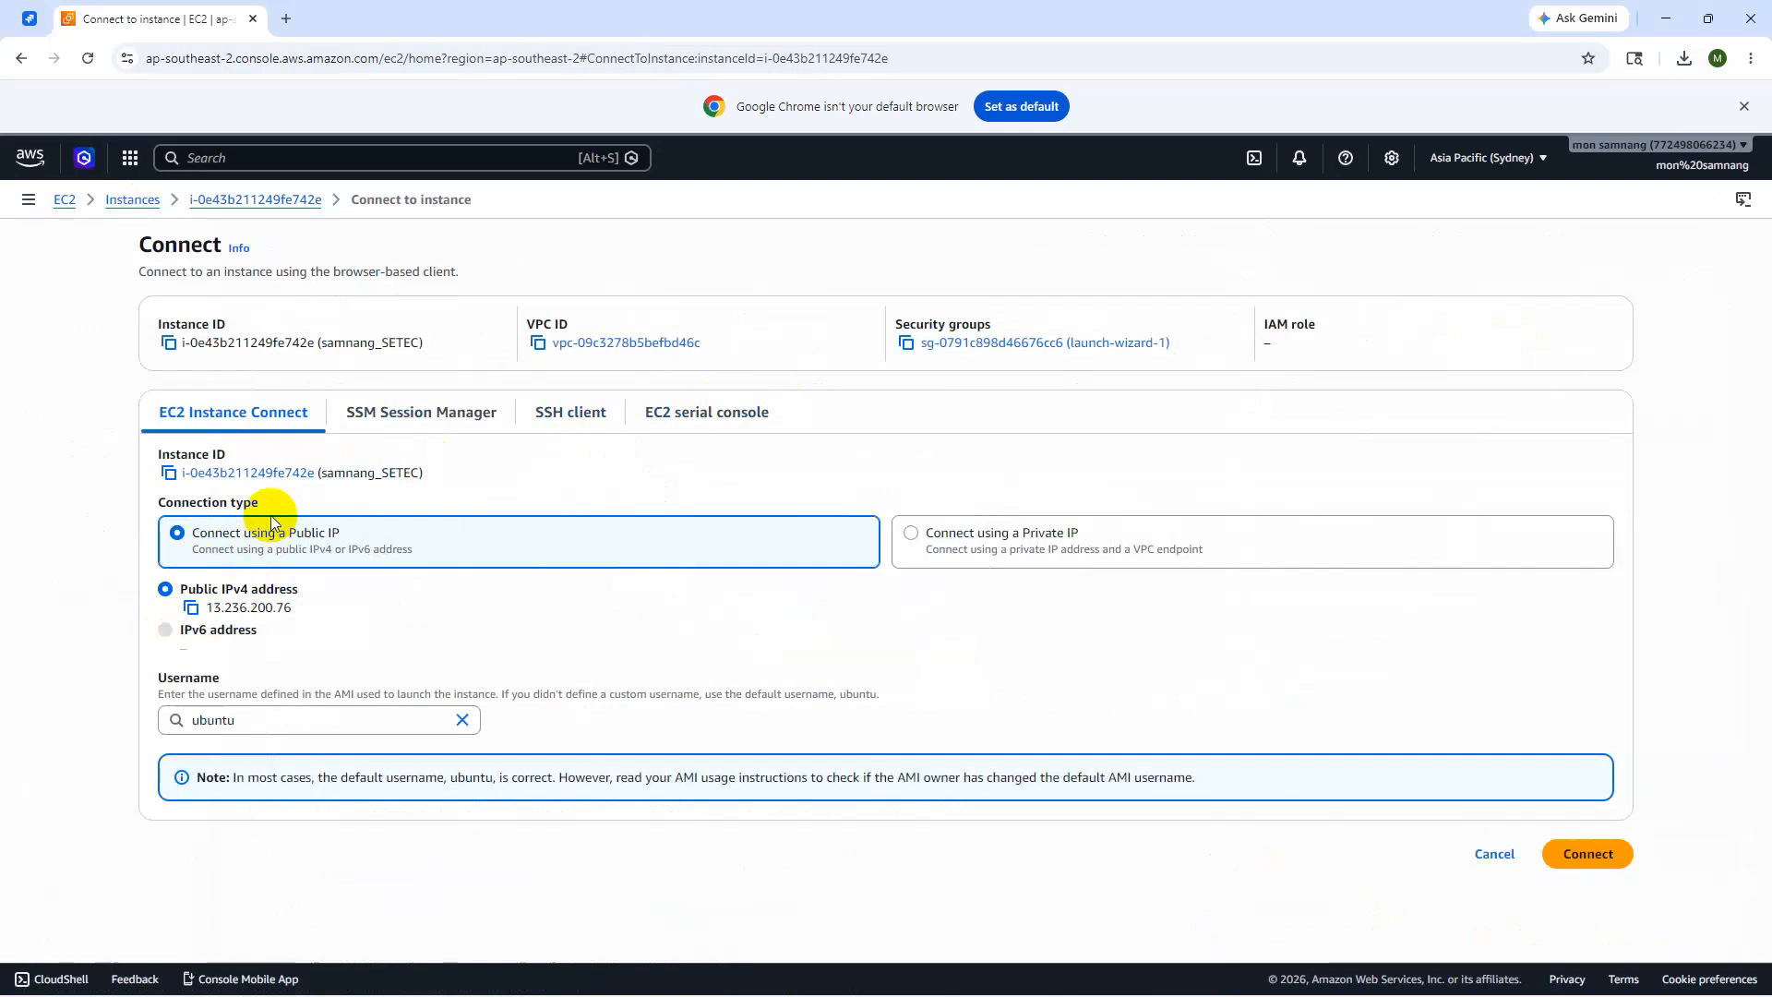
- Show the SSH client instructions and copy the chmod 400 key-file command
left_click(563, 430)
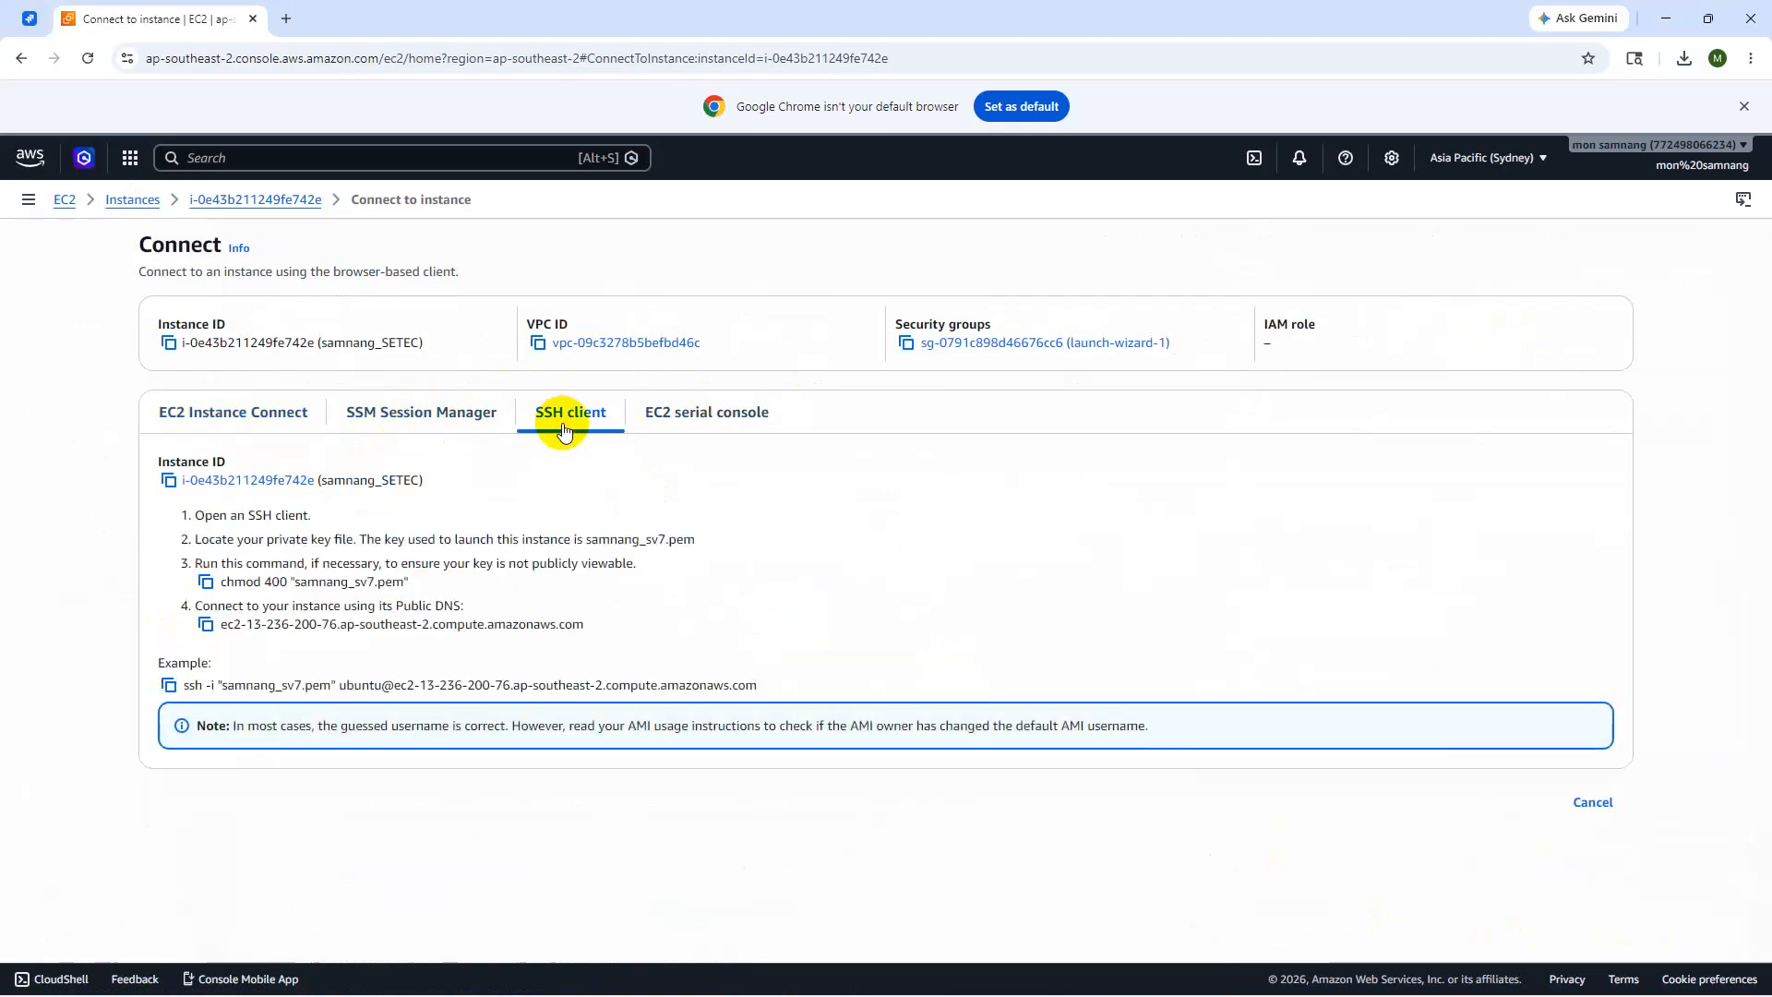
left_click(207, 583)
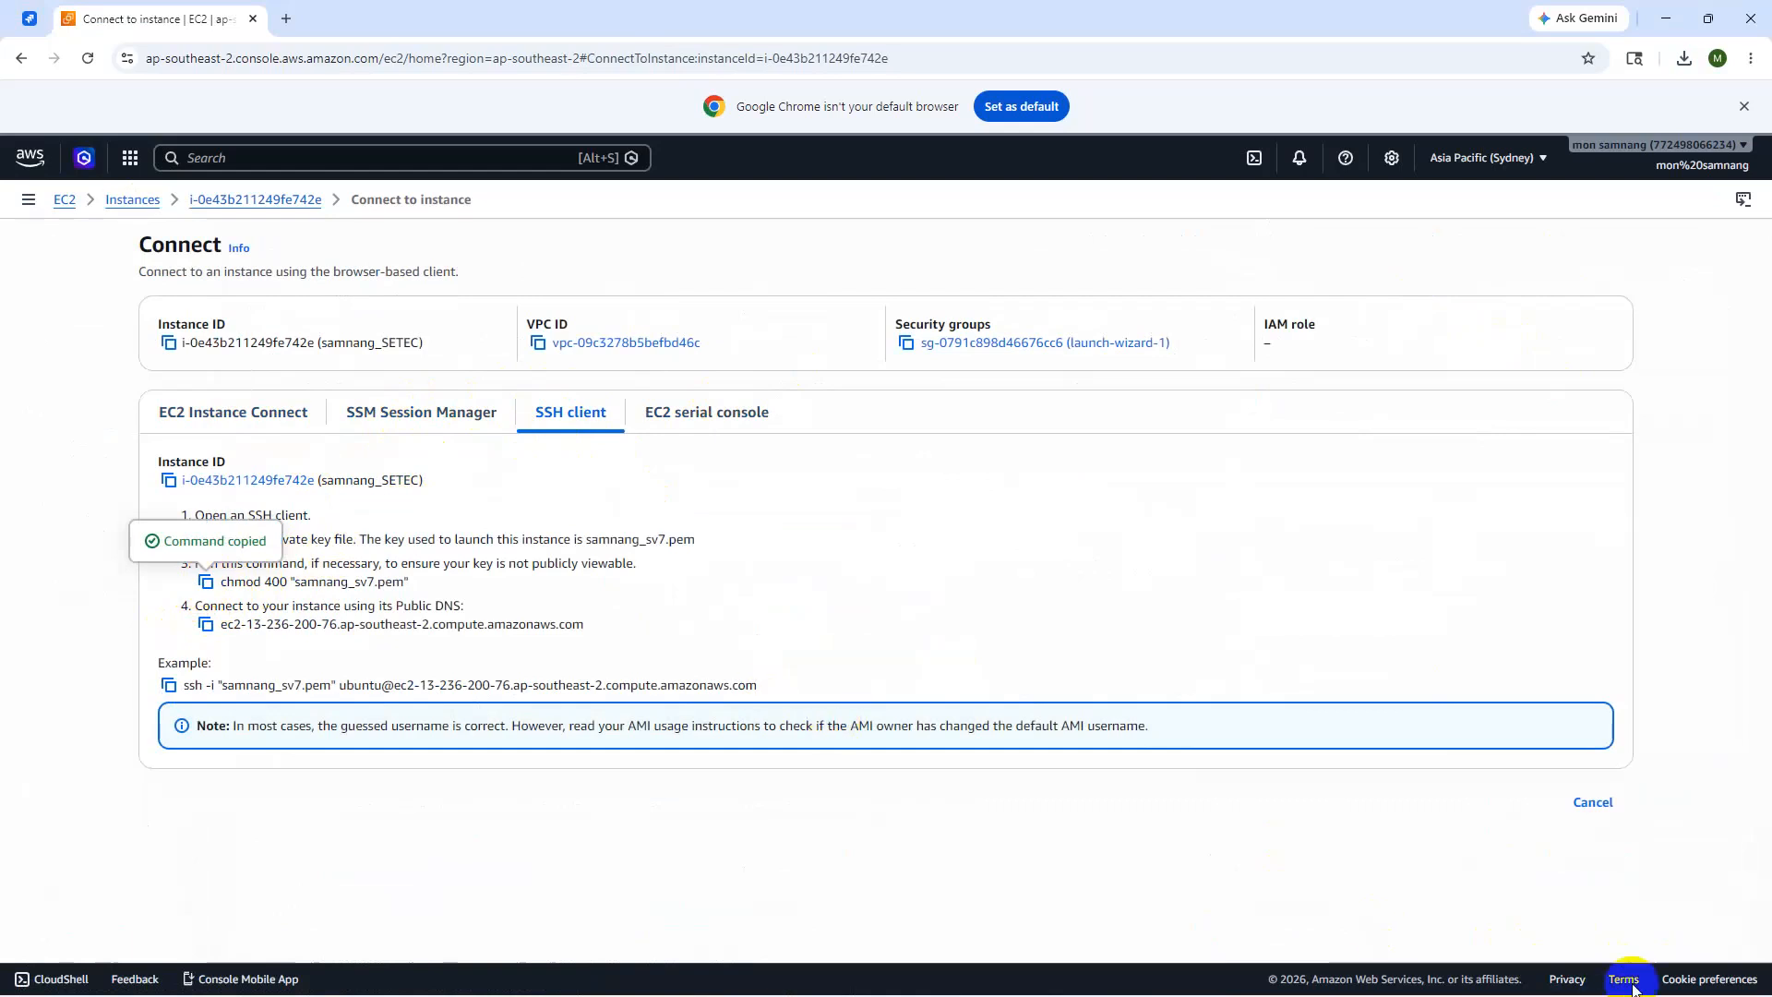
key("super")
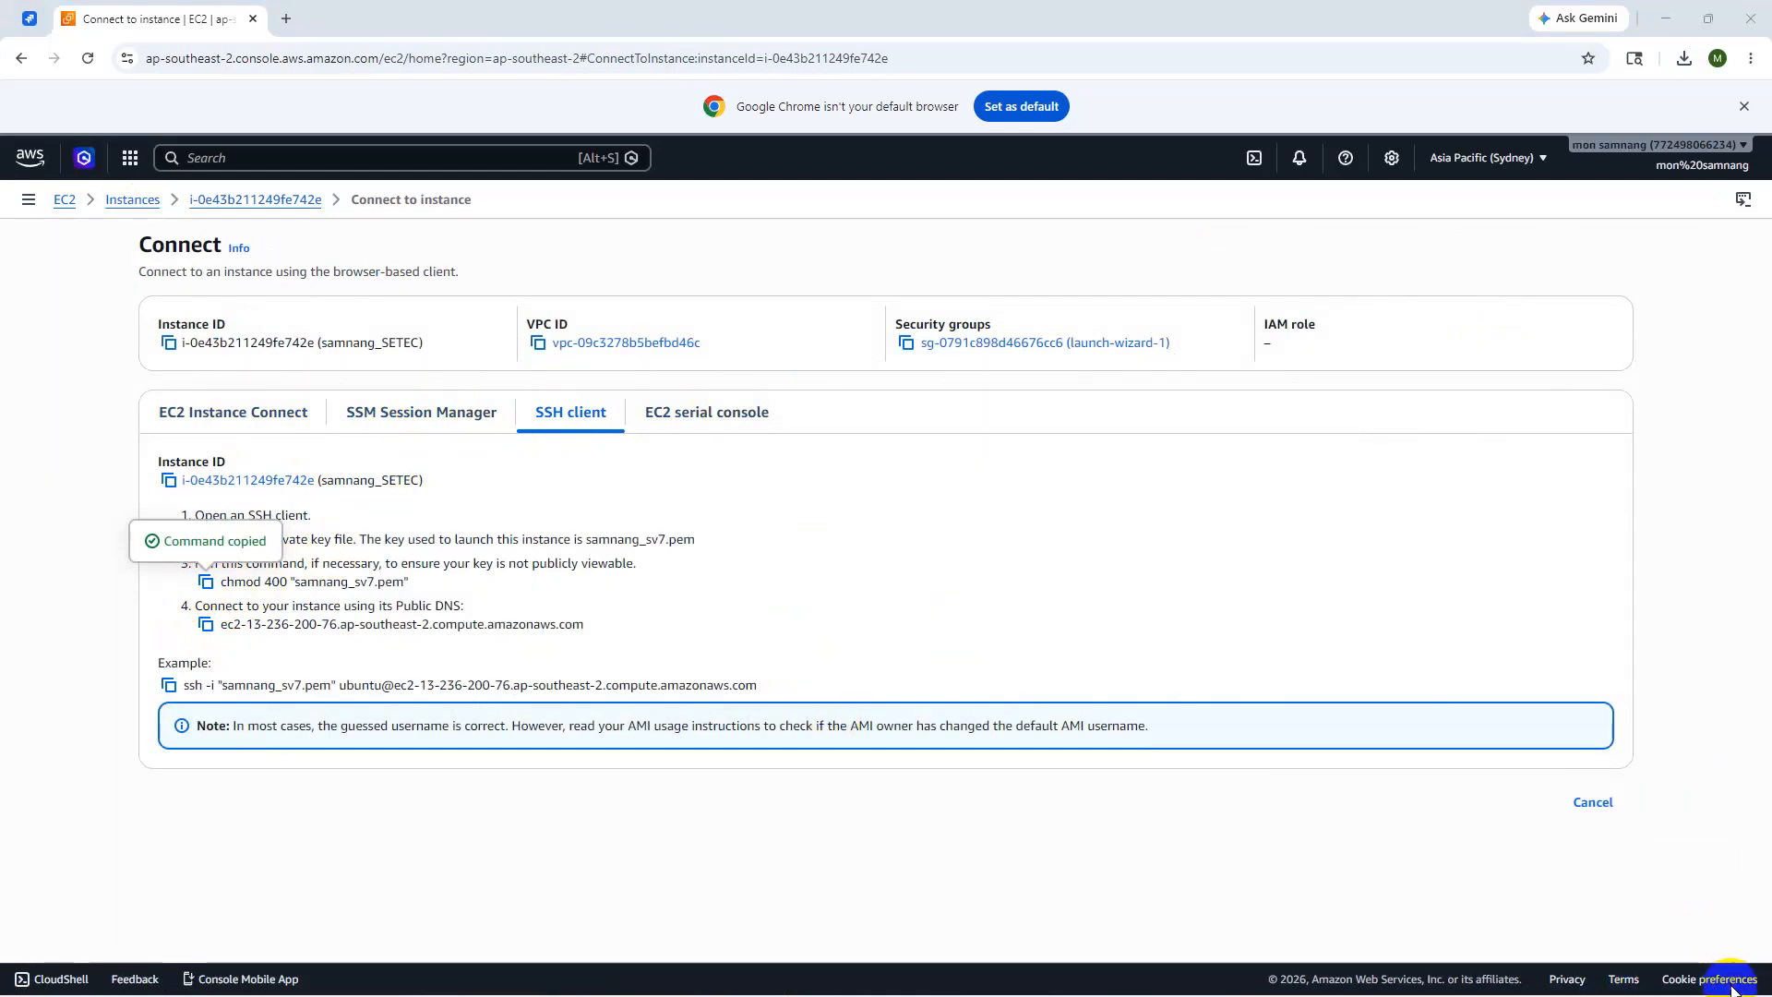
- Search Windows for 'git' and launch Git Bash
left_click(698, 995)
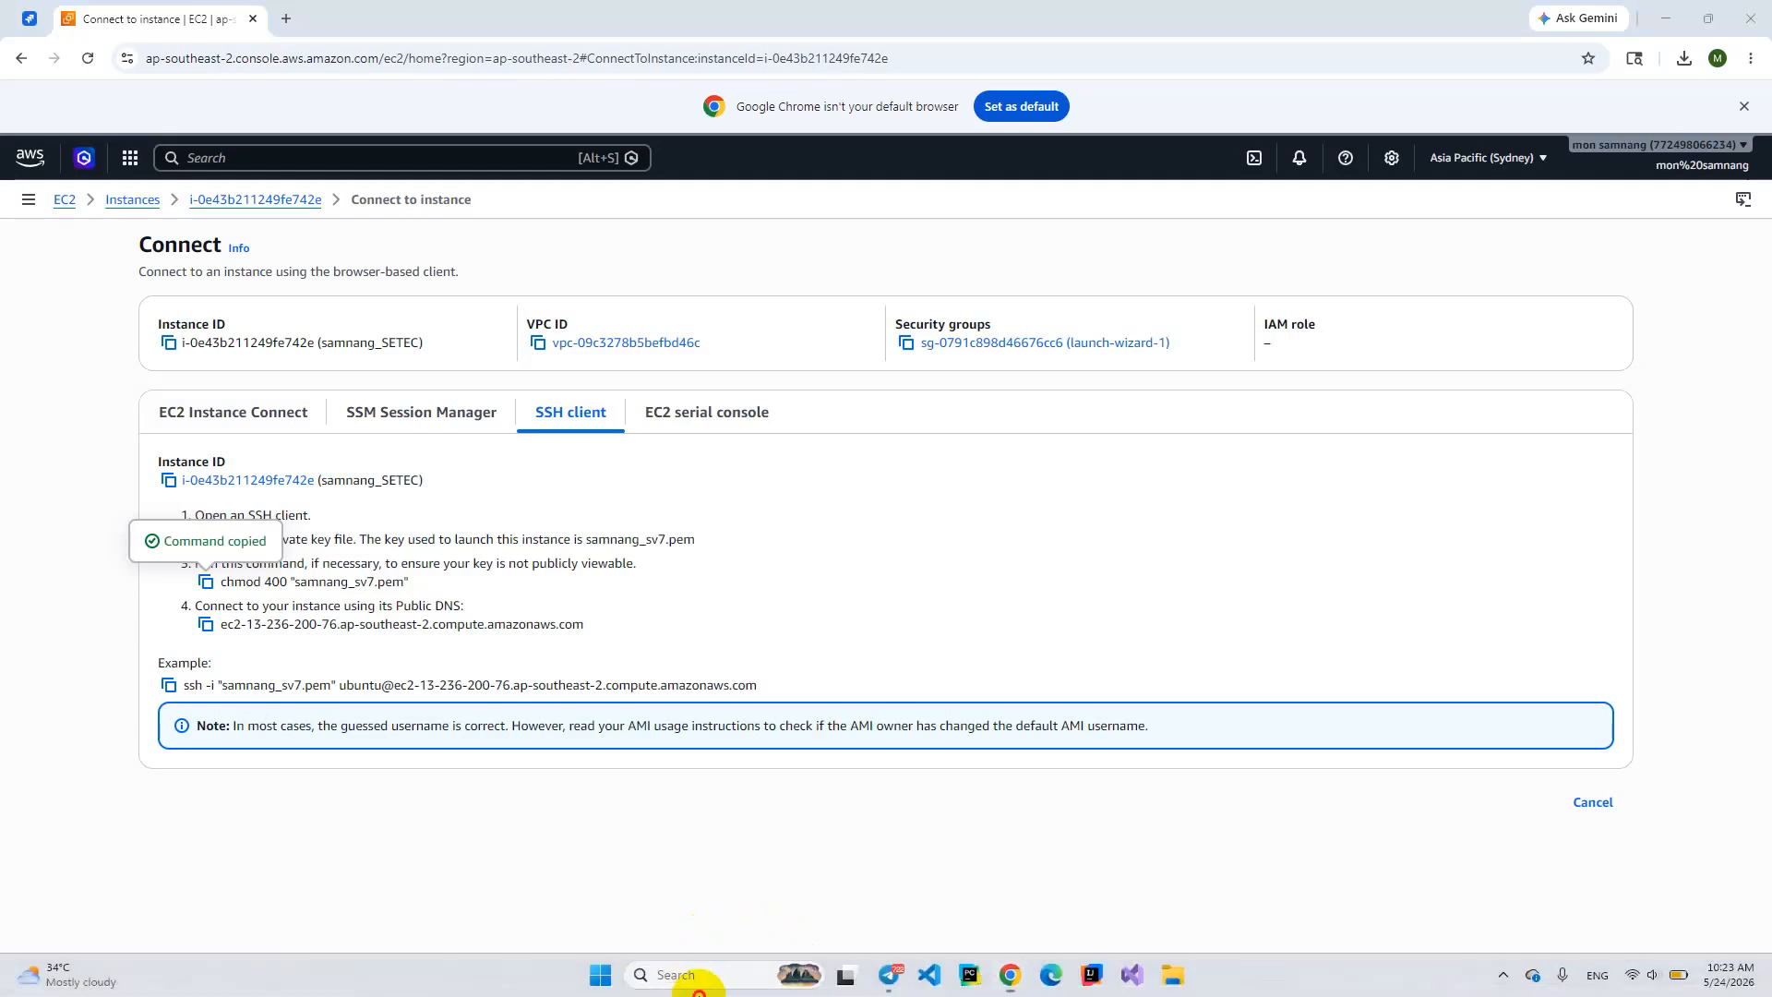
left_click(681, 984)
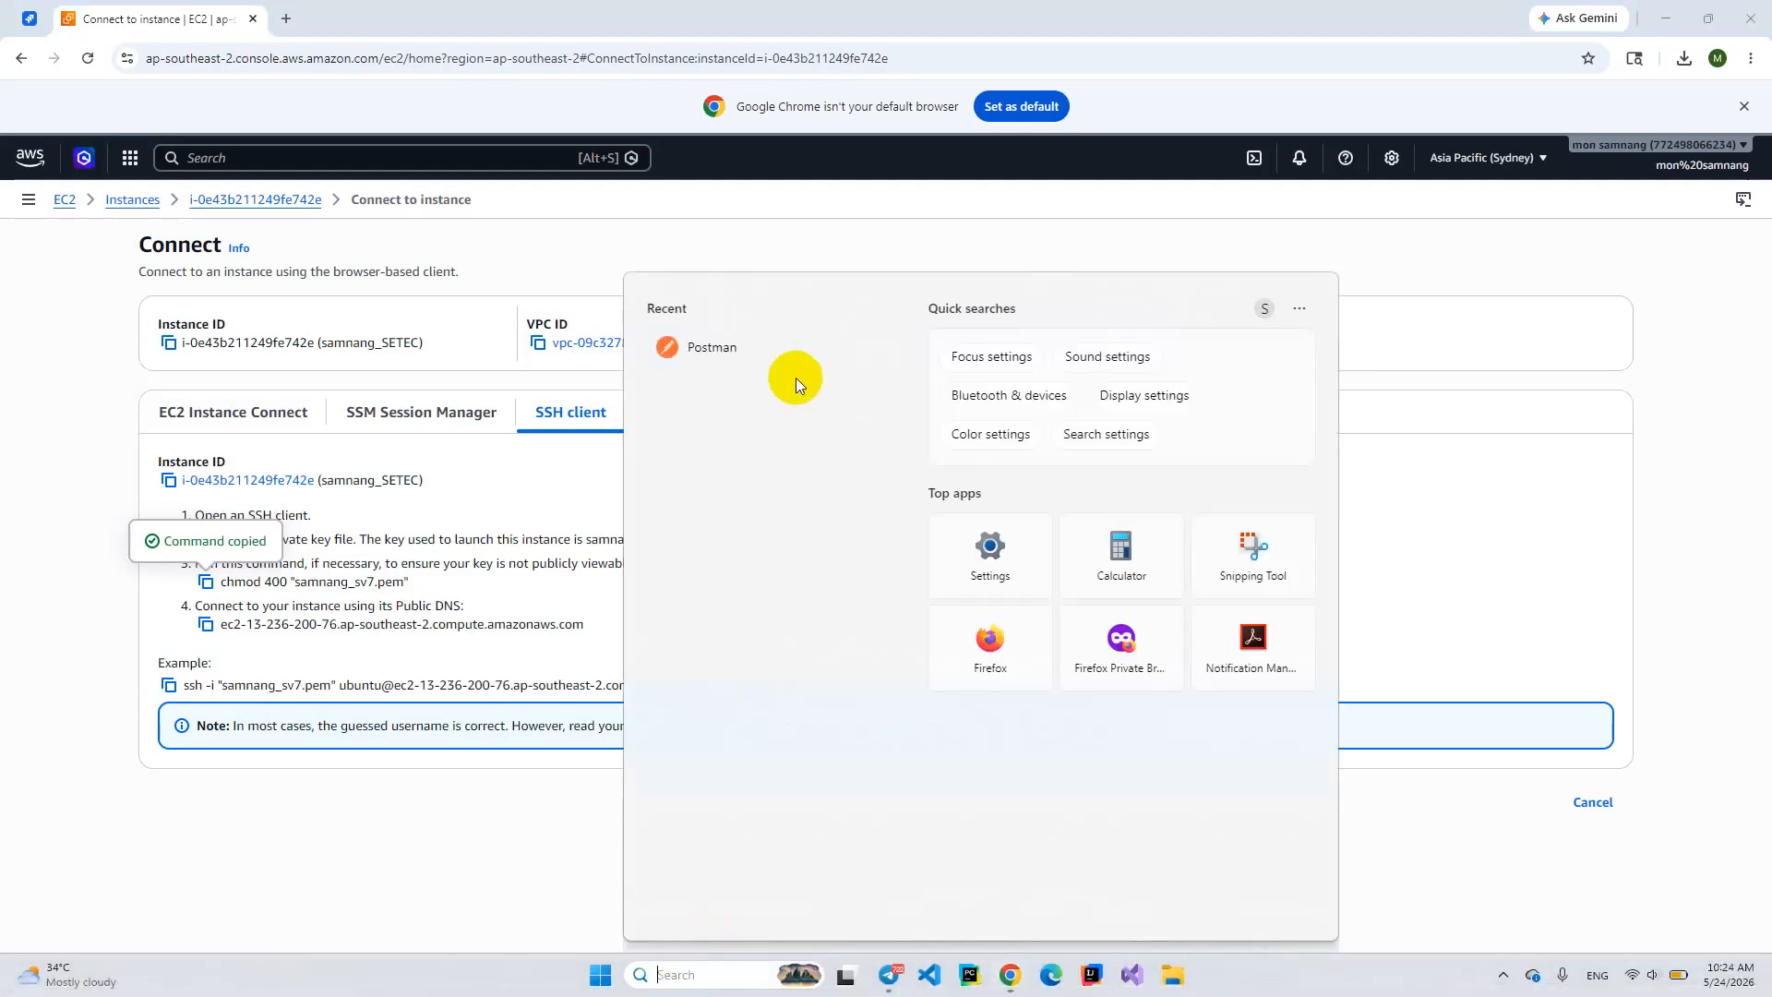
type("g")
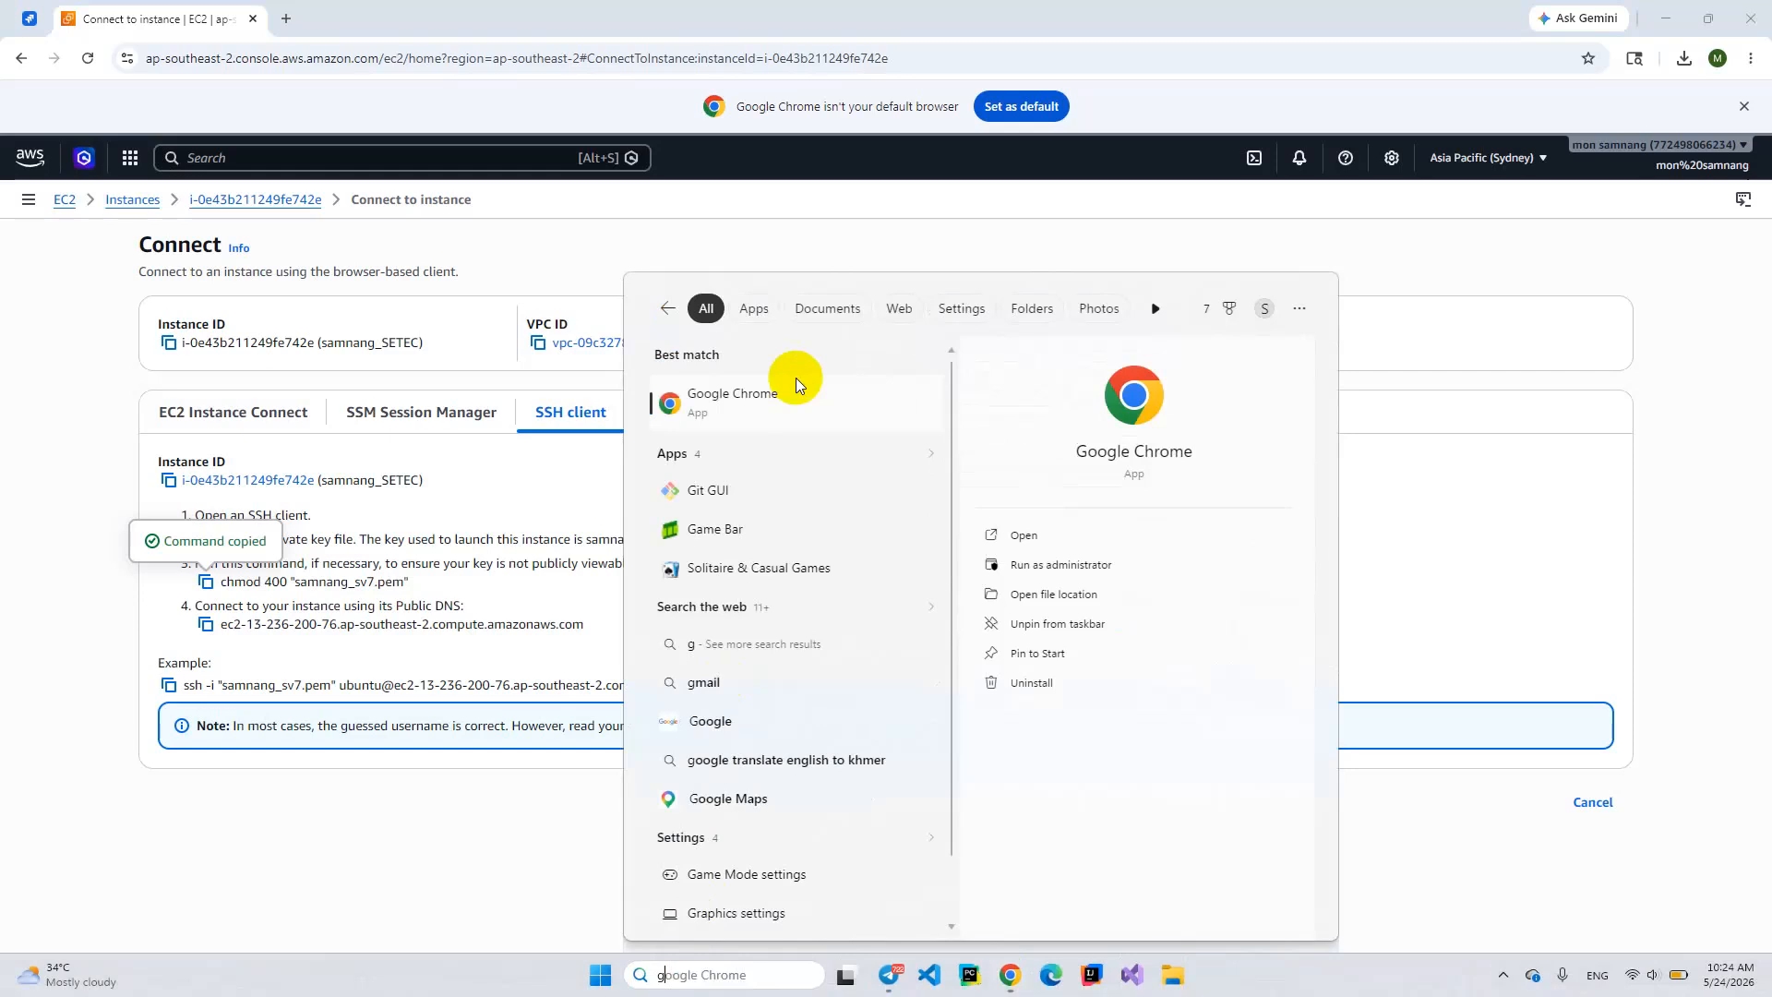
type("it")
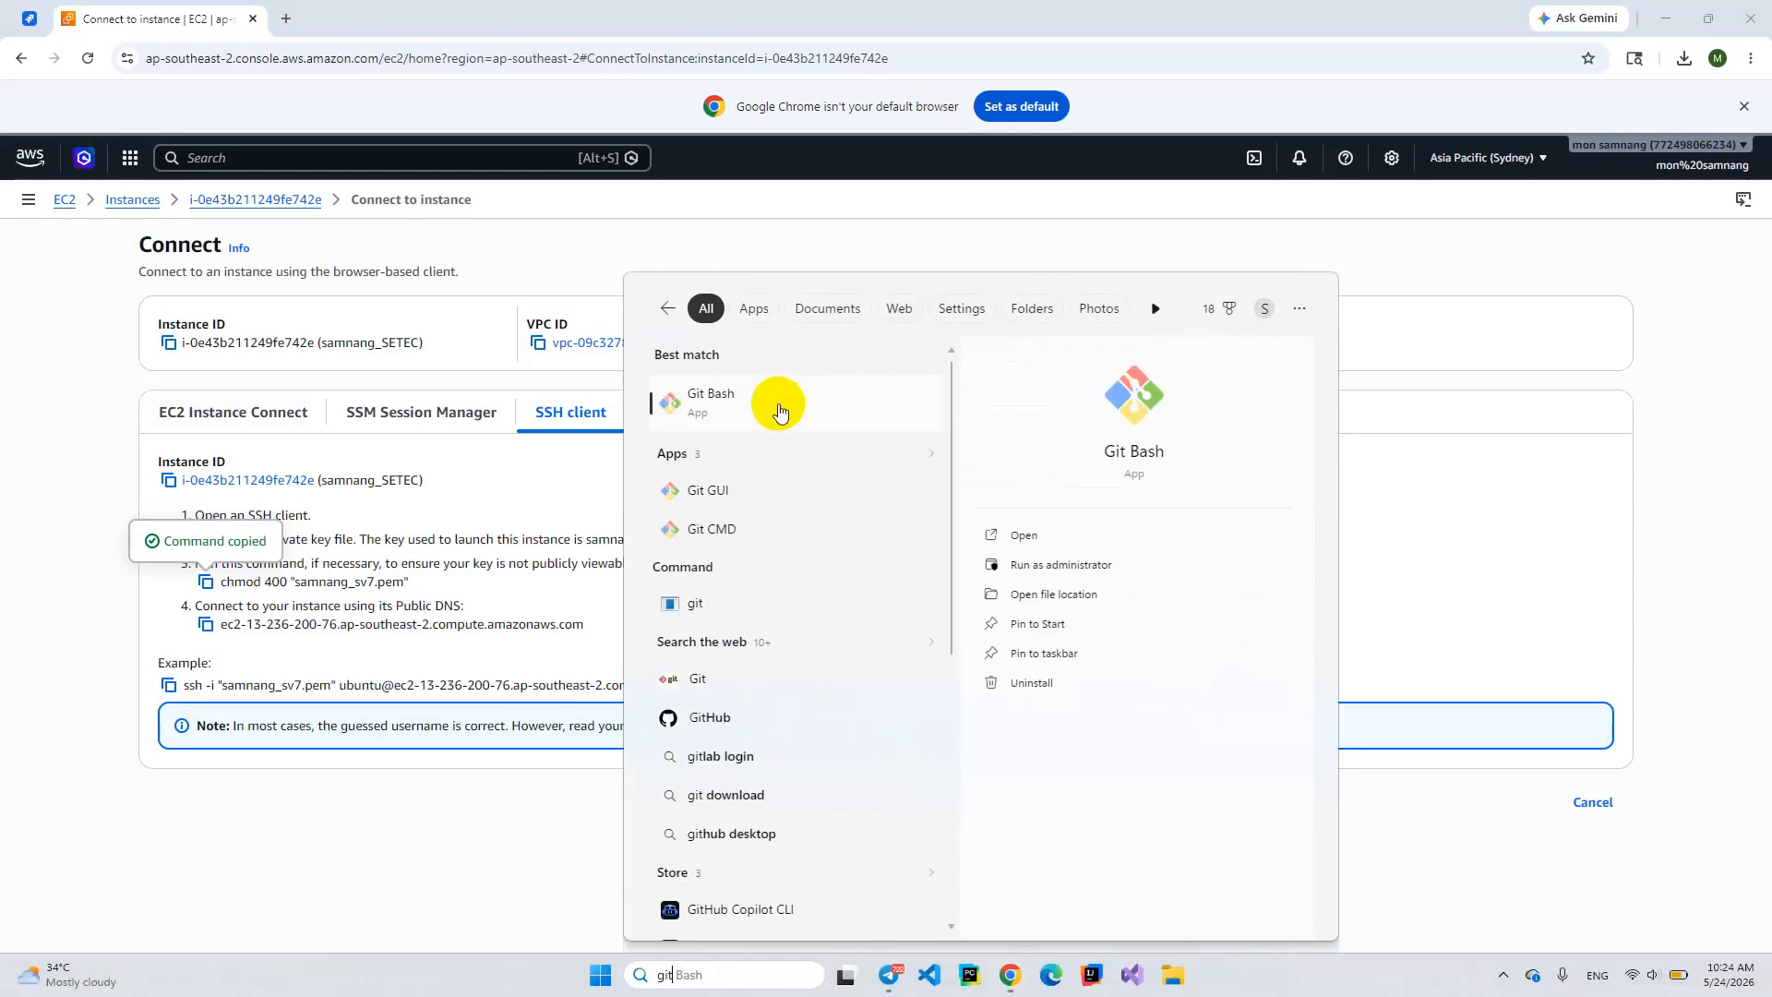
left_click(778, 406)
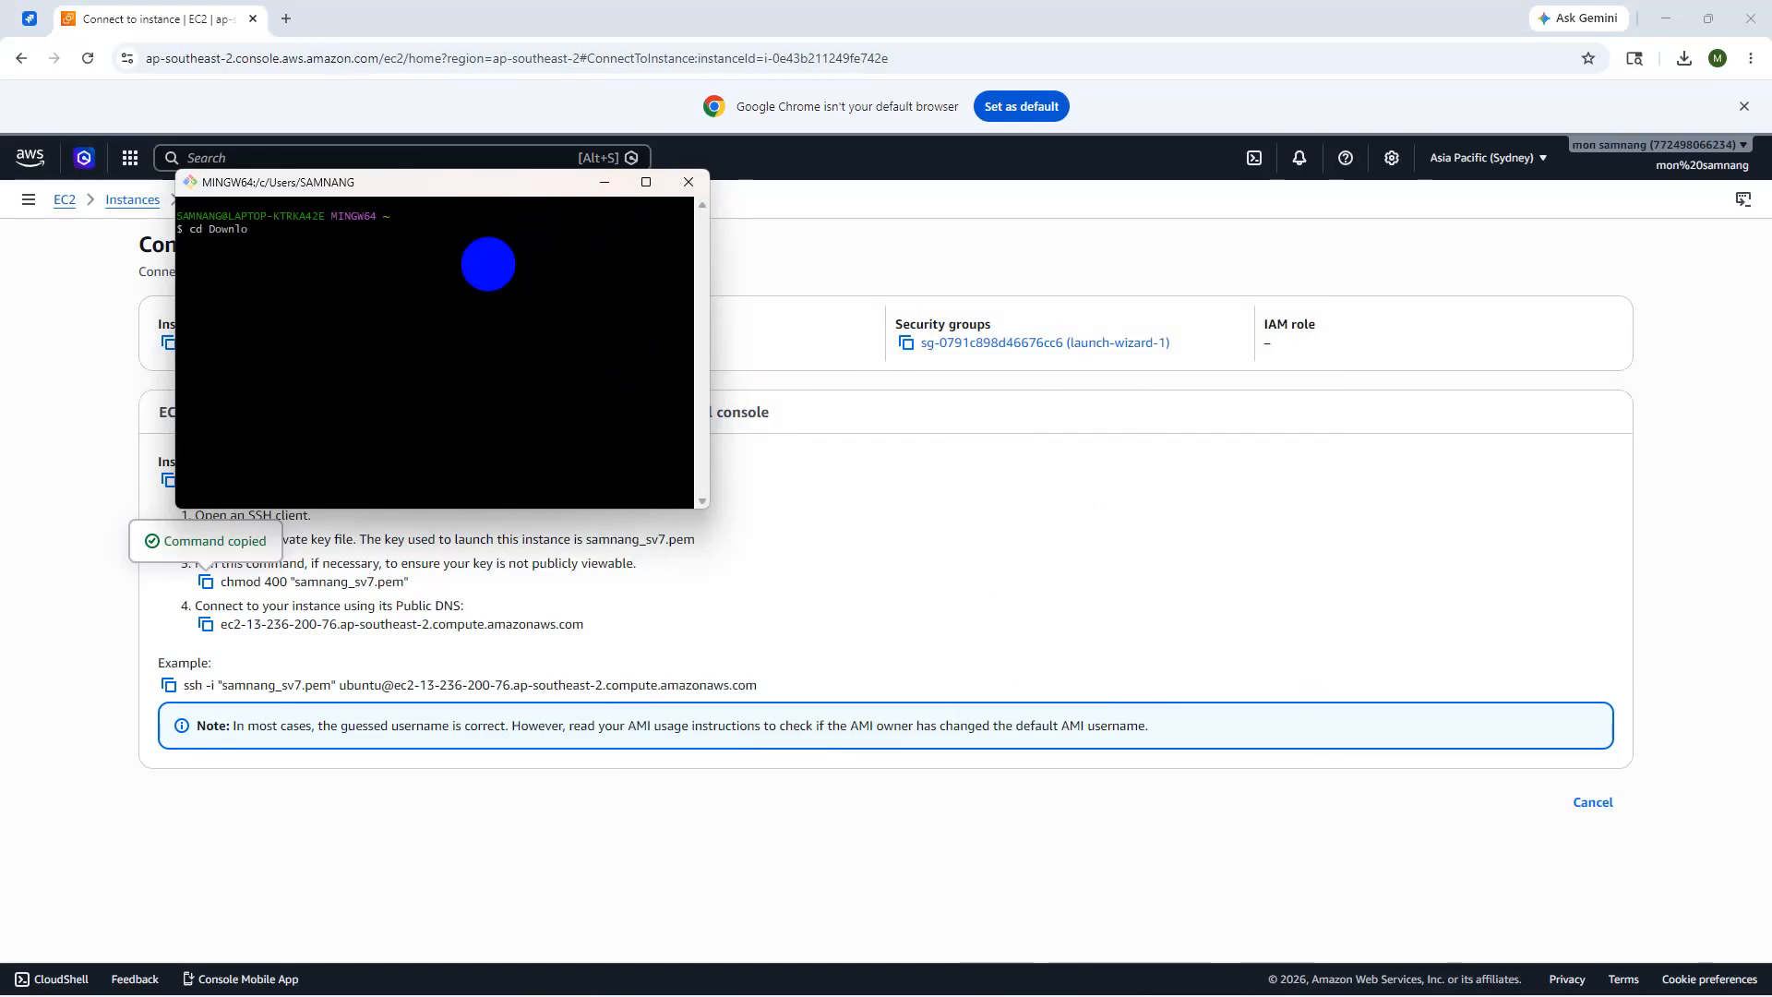
- Change into the Downloads folder and run the pasted chmod 400 command on the .pem key
type("d")
key("Return")
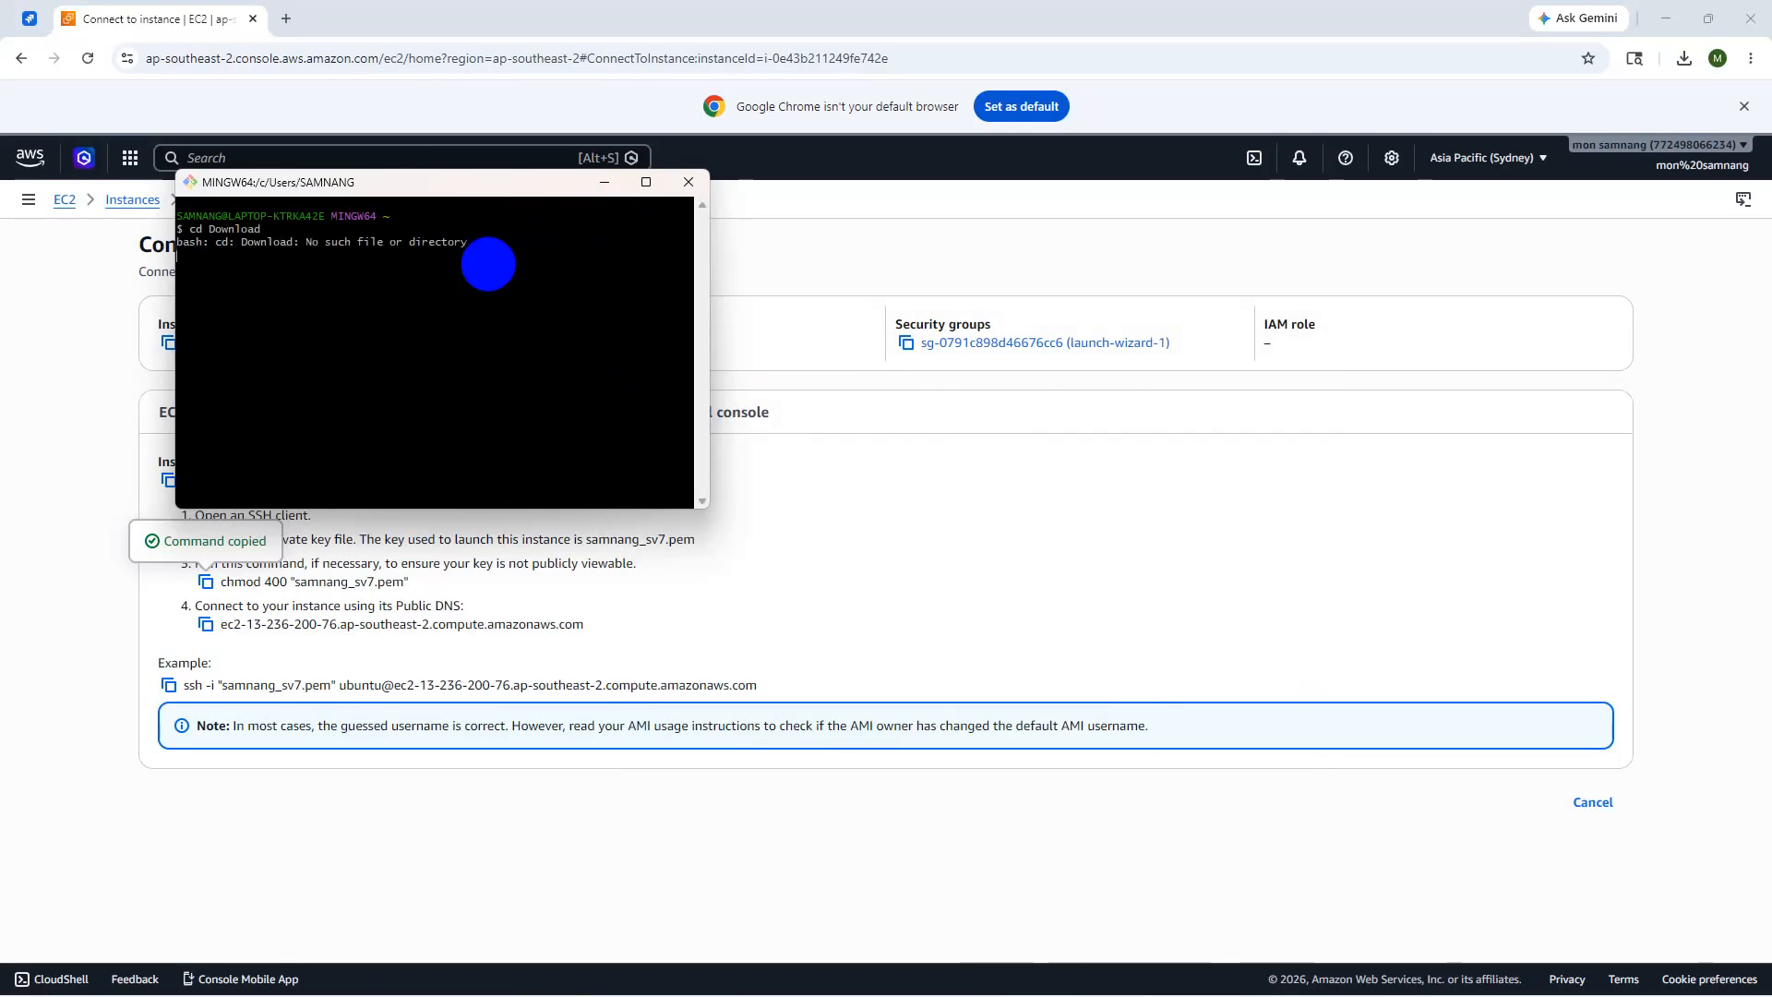
right_click(197, 284)
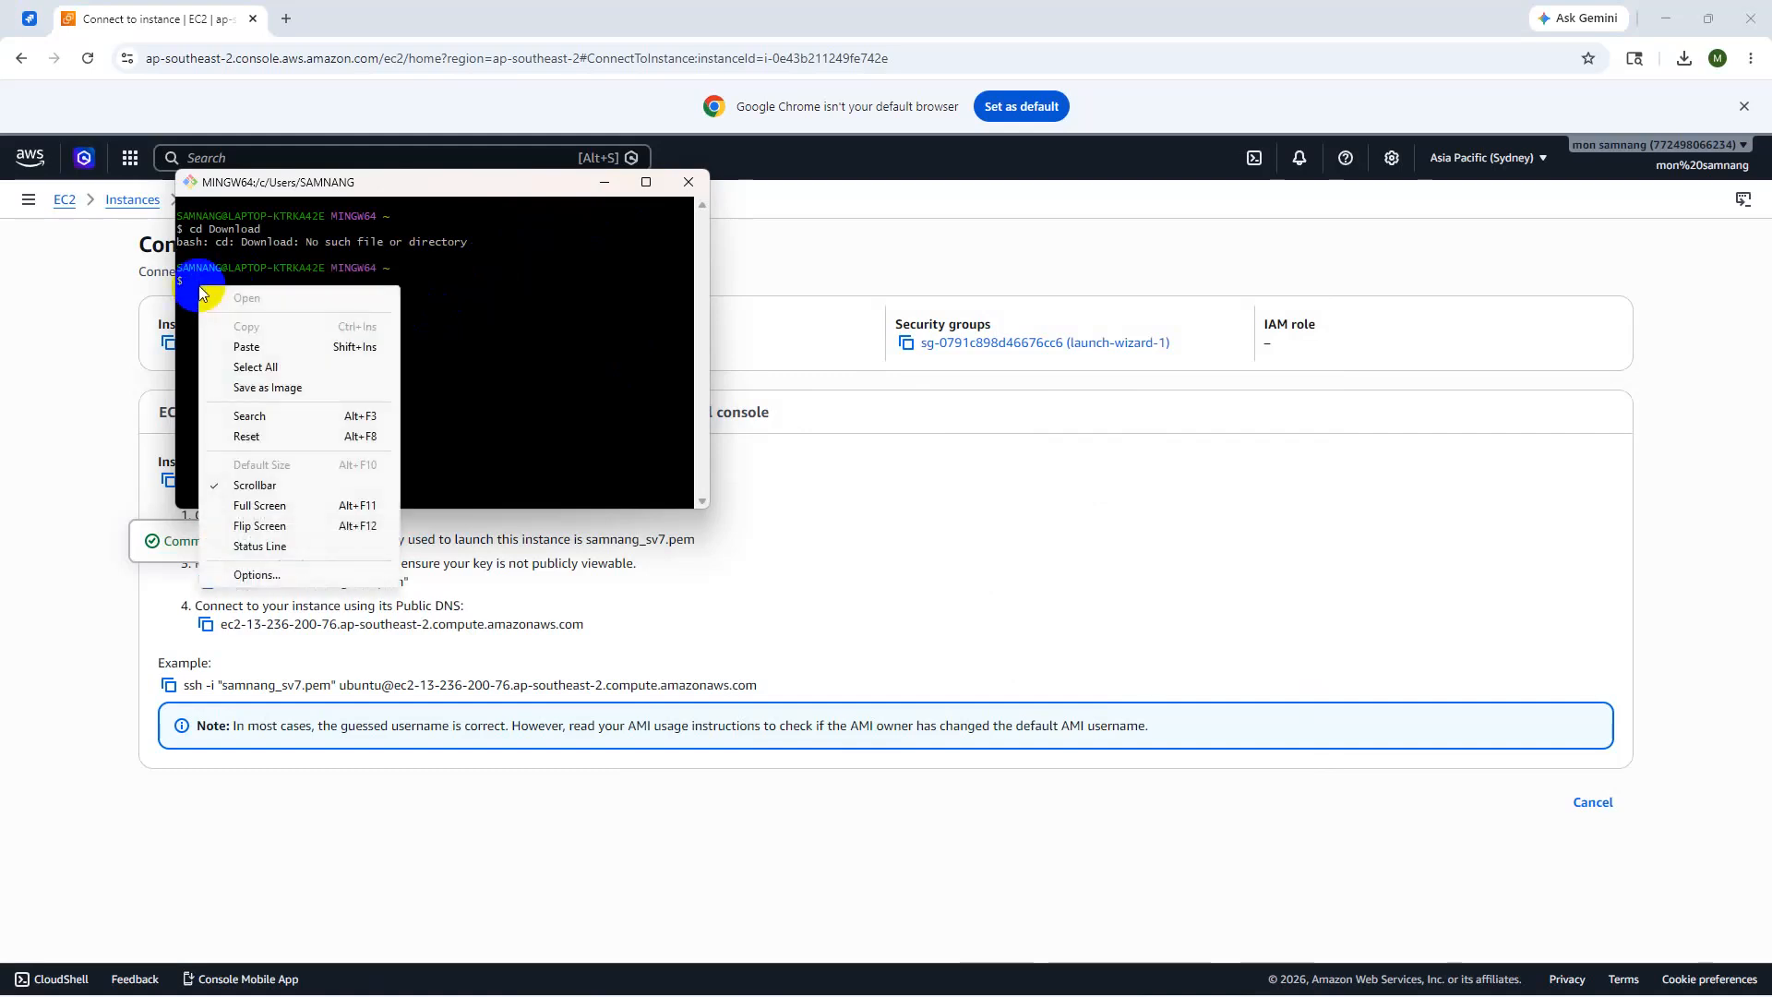
left_click(246, 346)
key("Return")
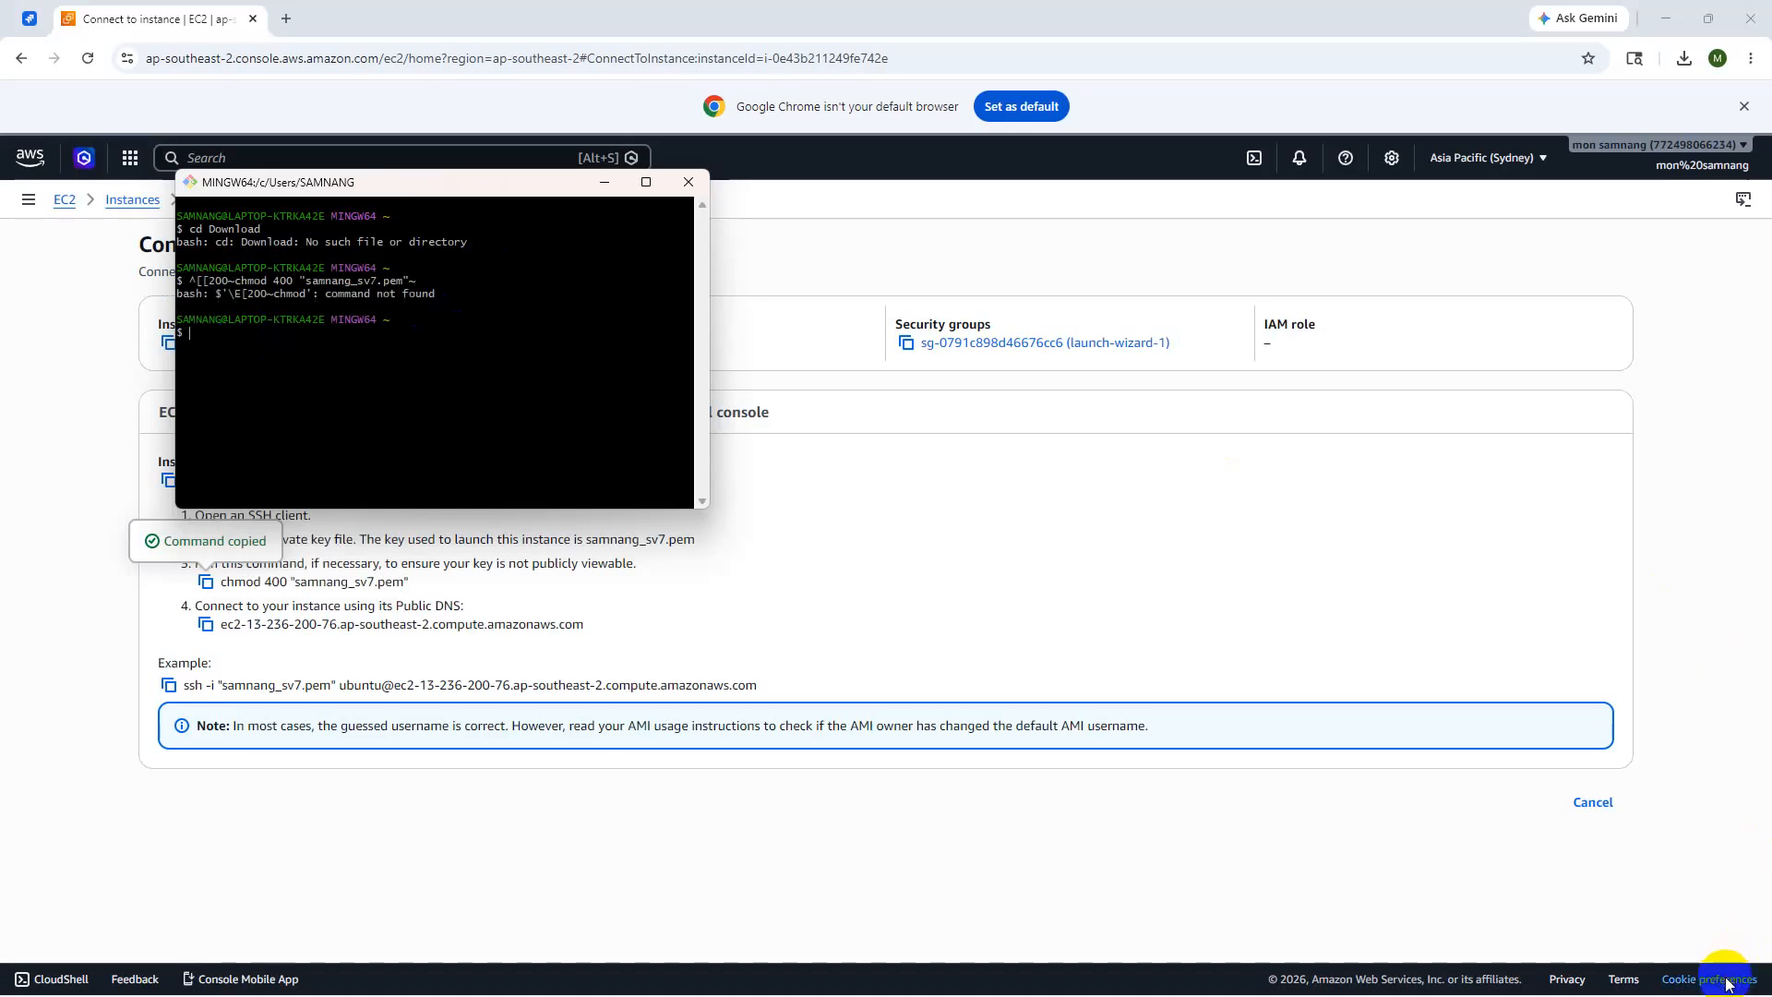
right_click(202, 333)
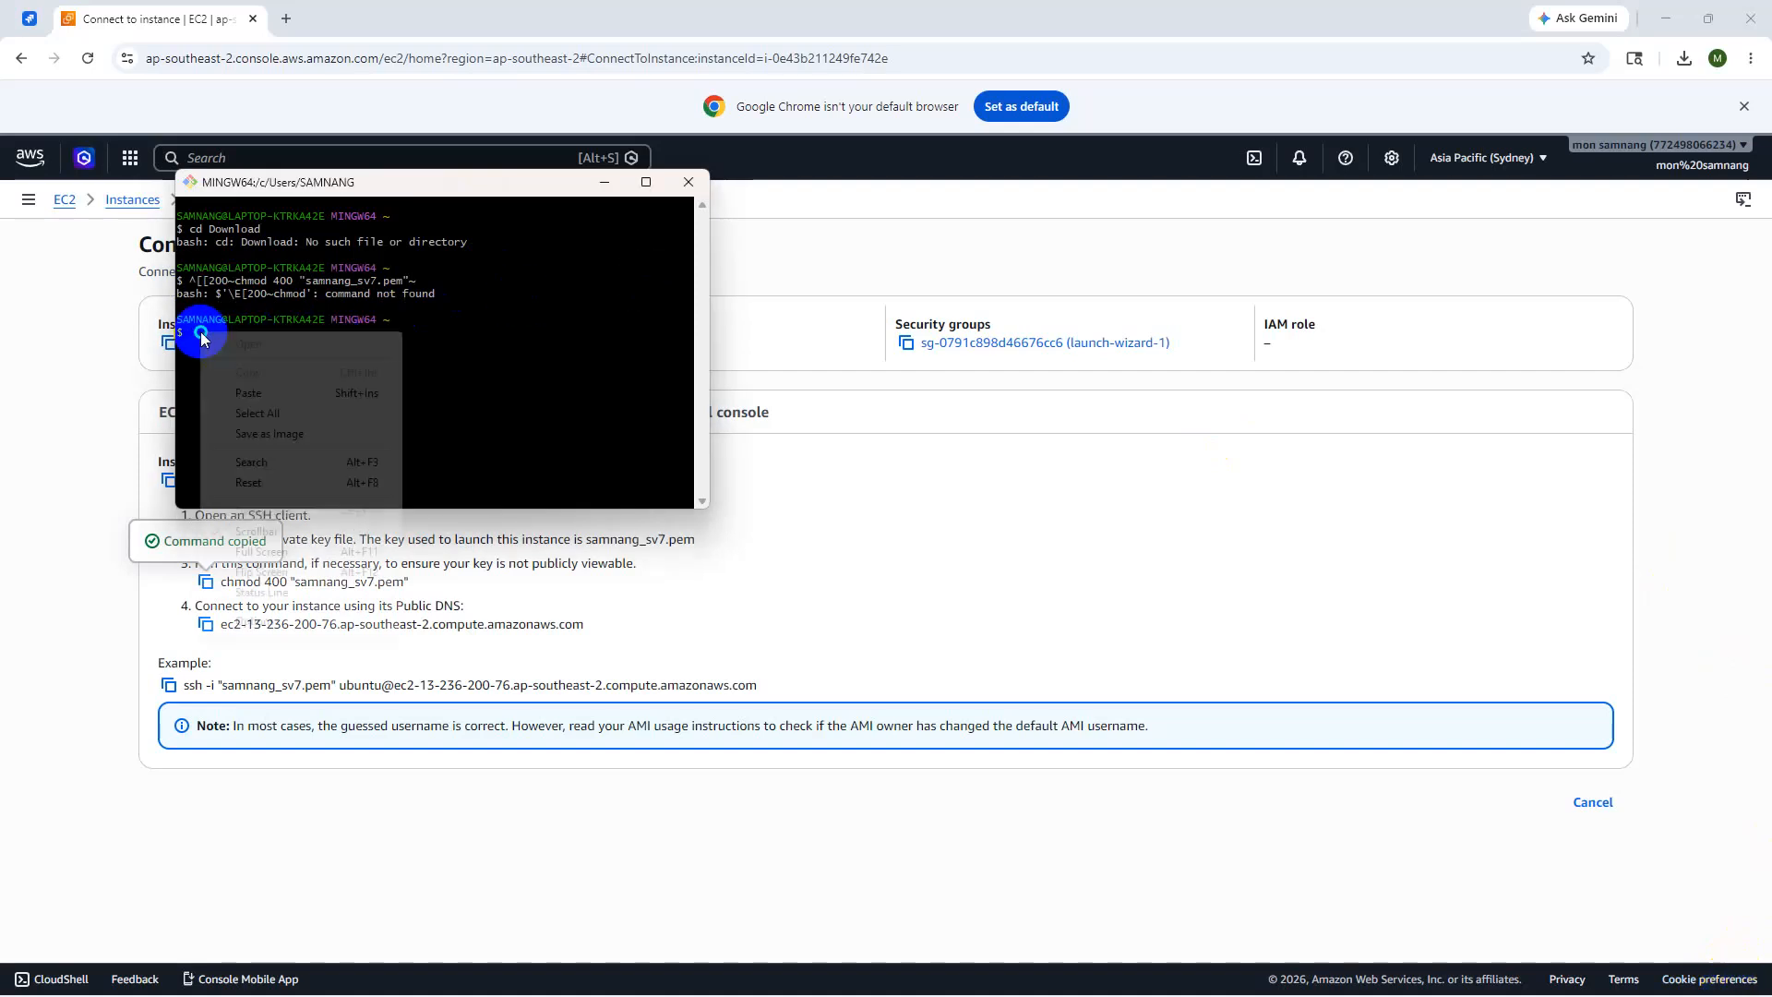
left_click(249, 394)
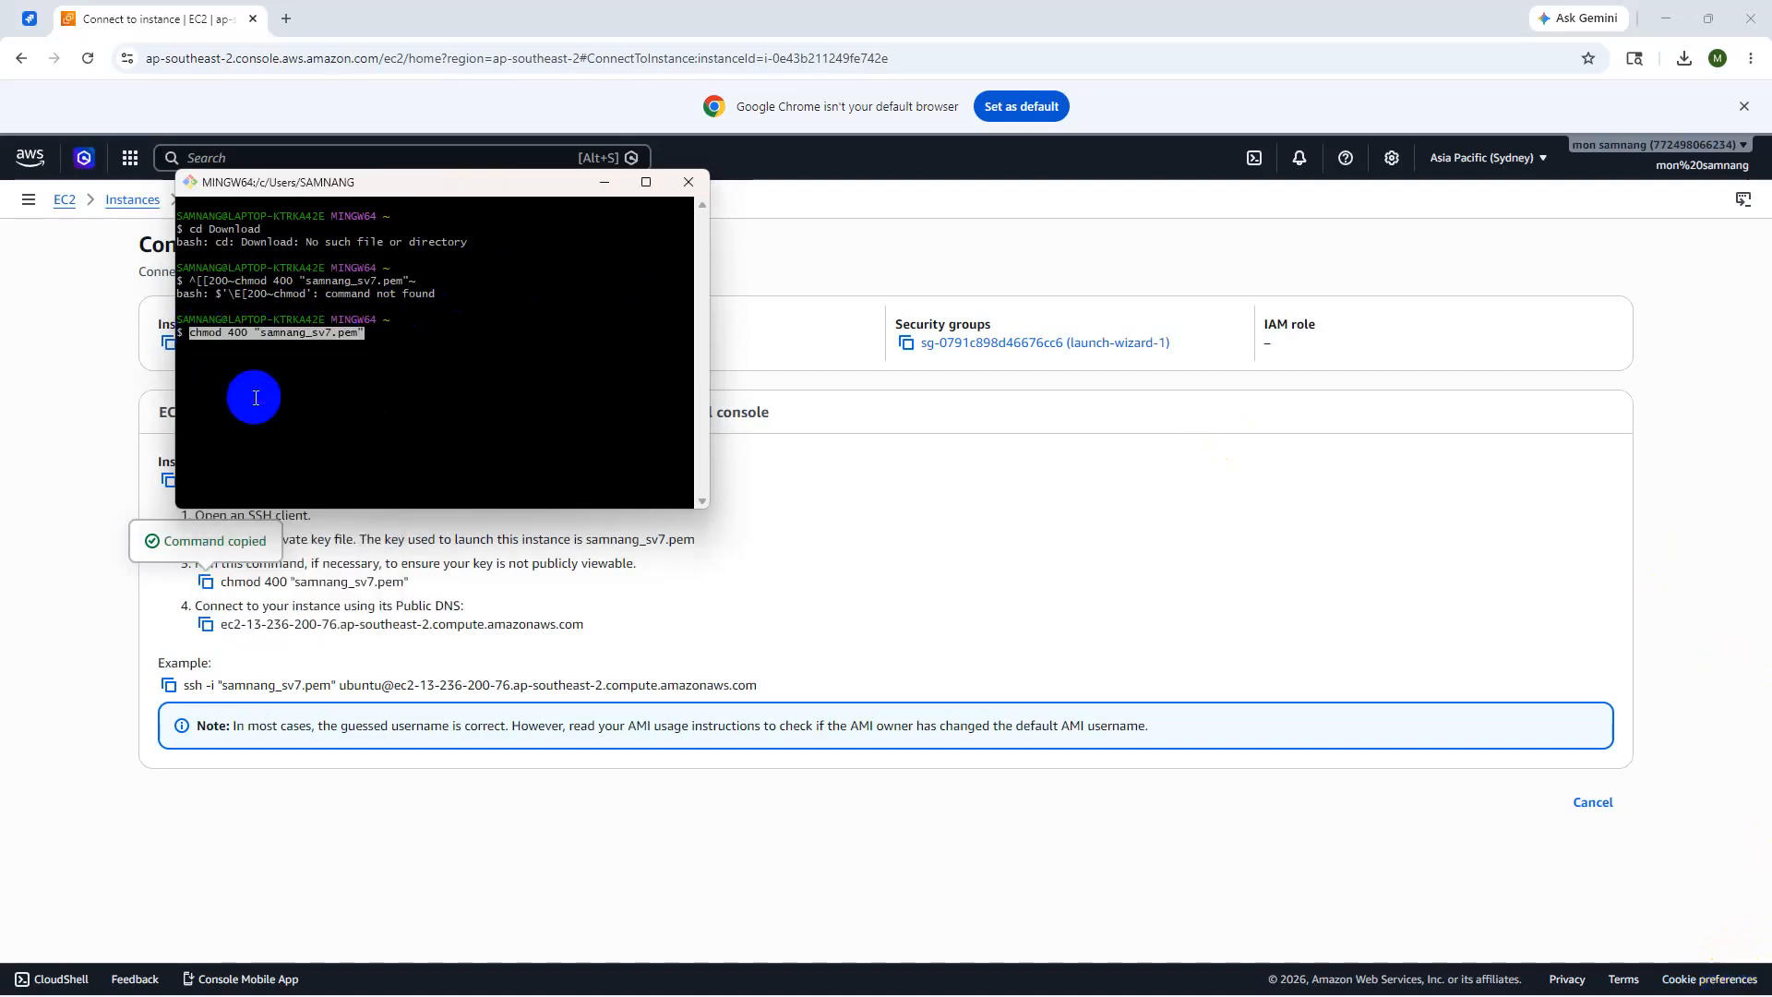
key("Return")
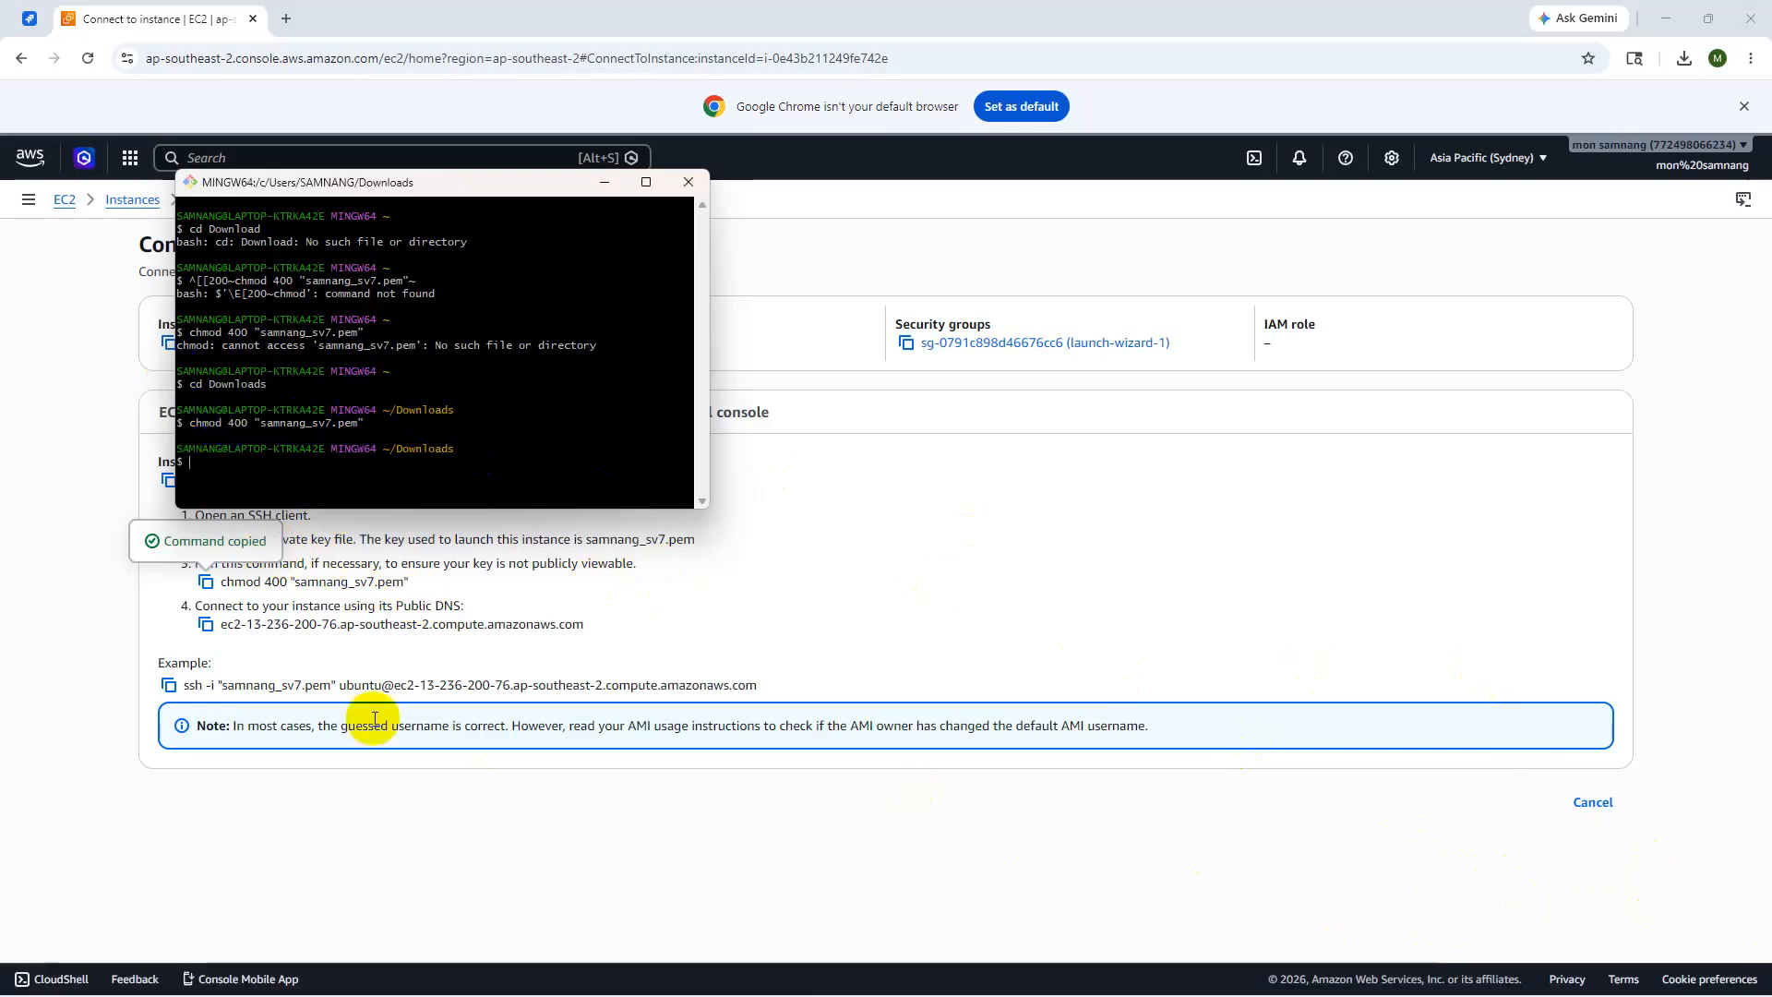
- Copy the example ssh command, paste it into Git Bash, trim the trailing ~ and run it
left_click(169, 685)
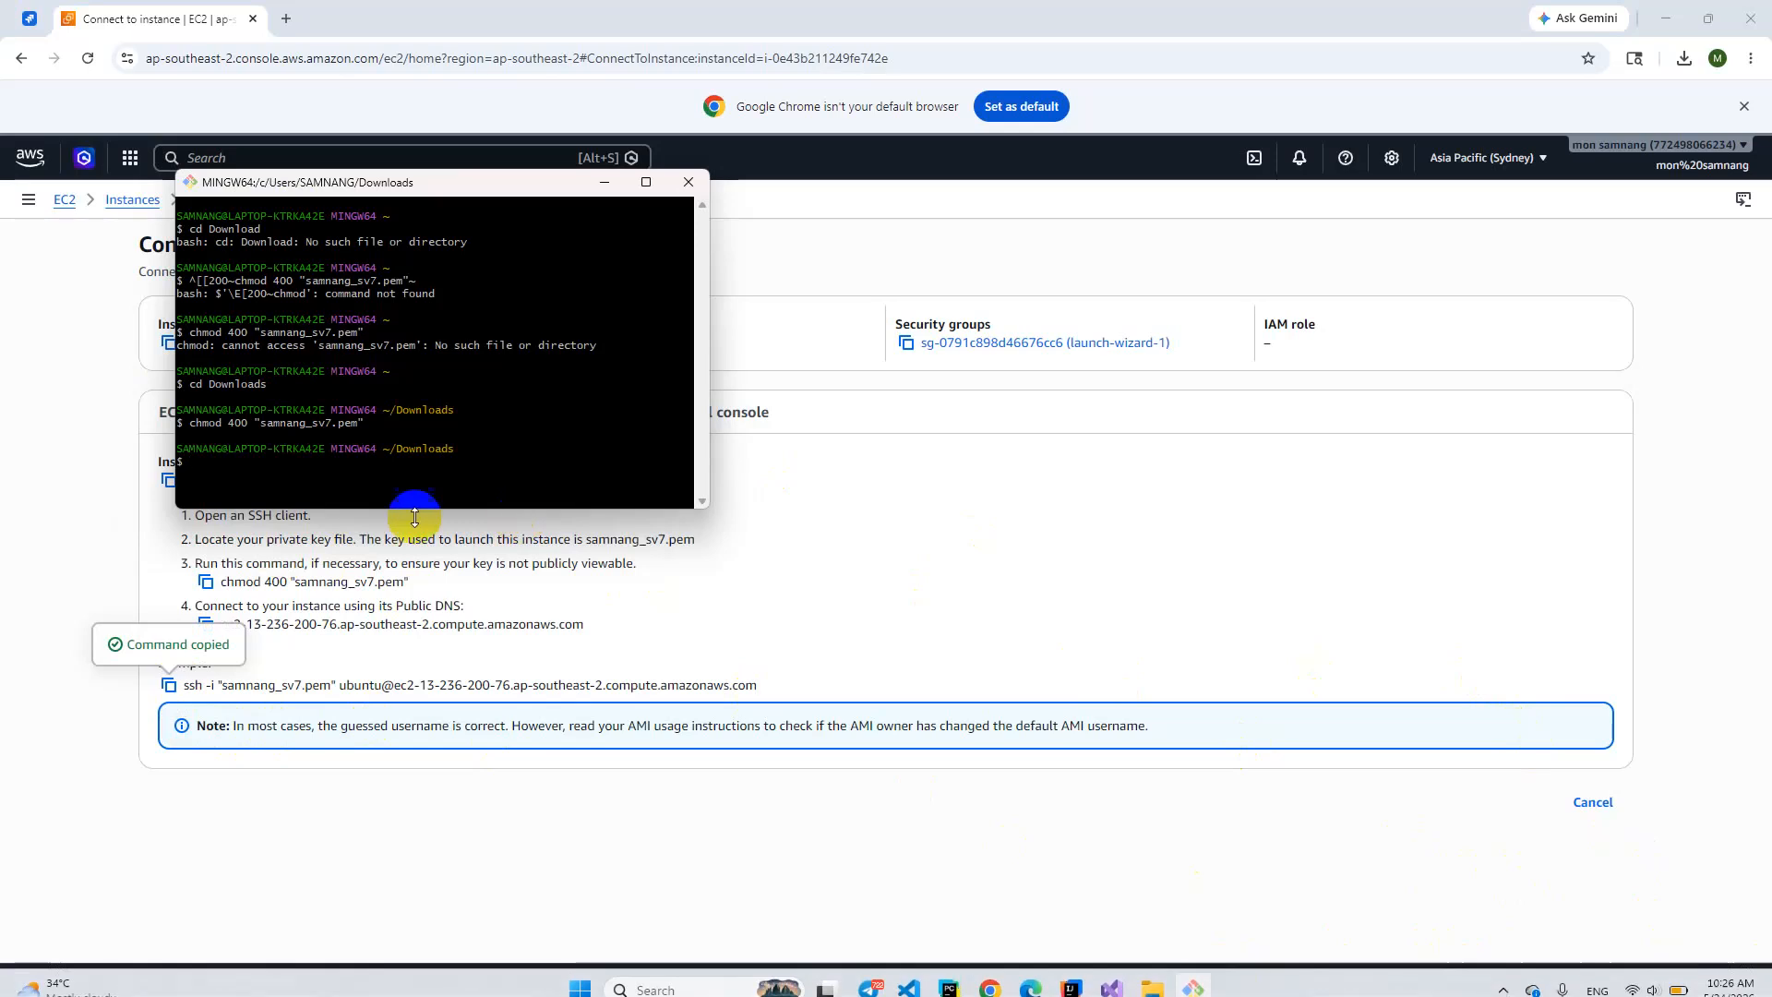
left_click(237, 470)
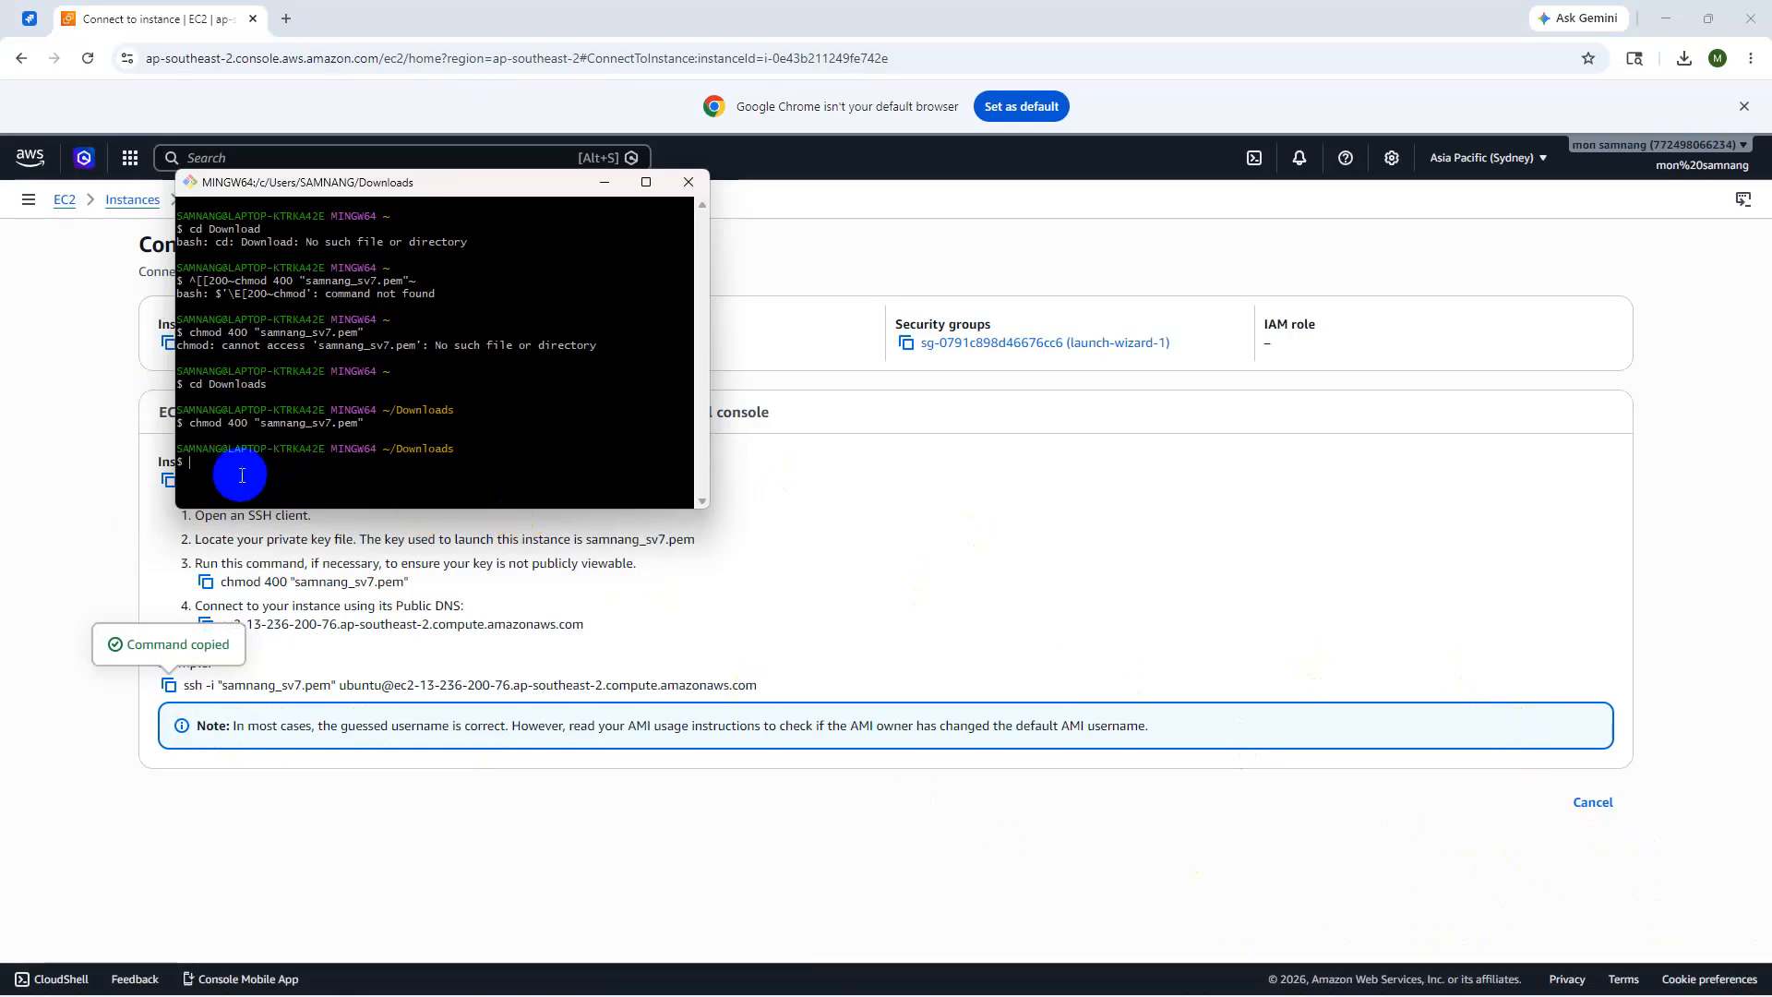
right_click(240, 475)
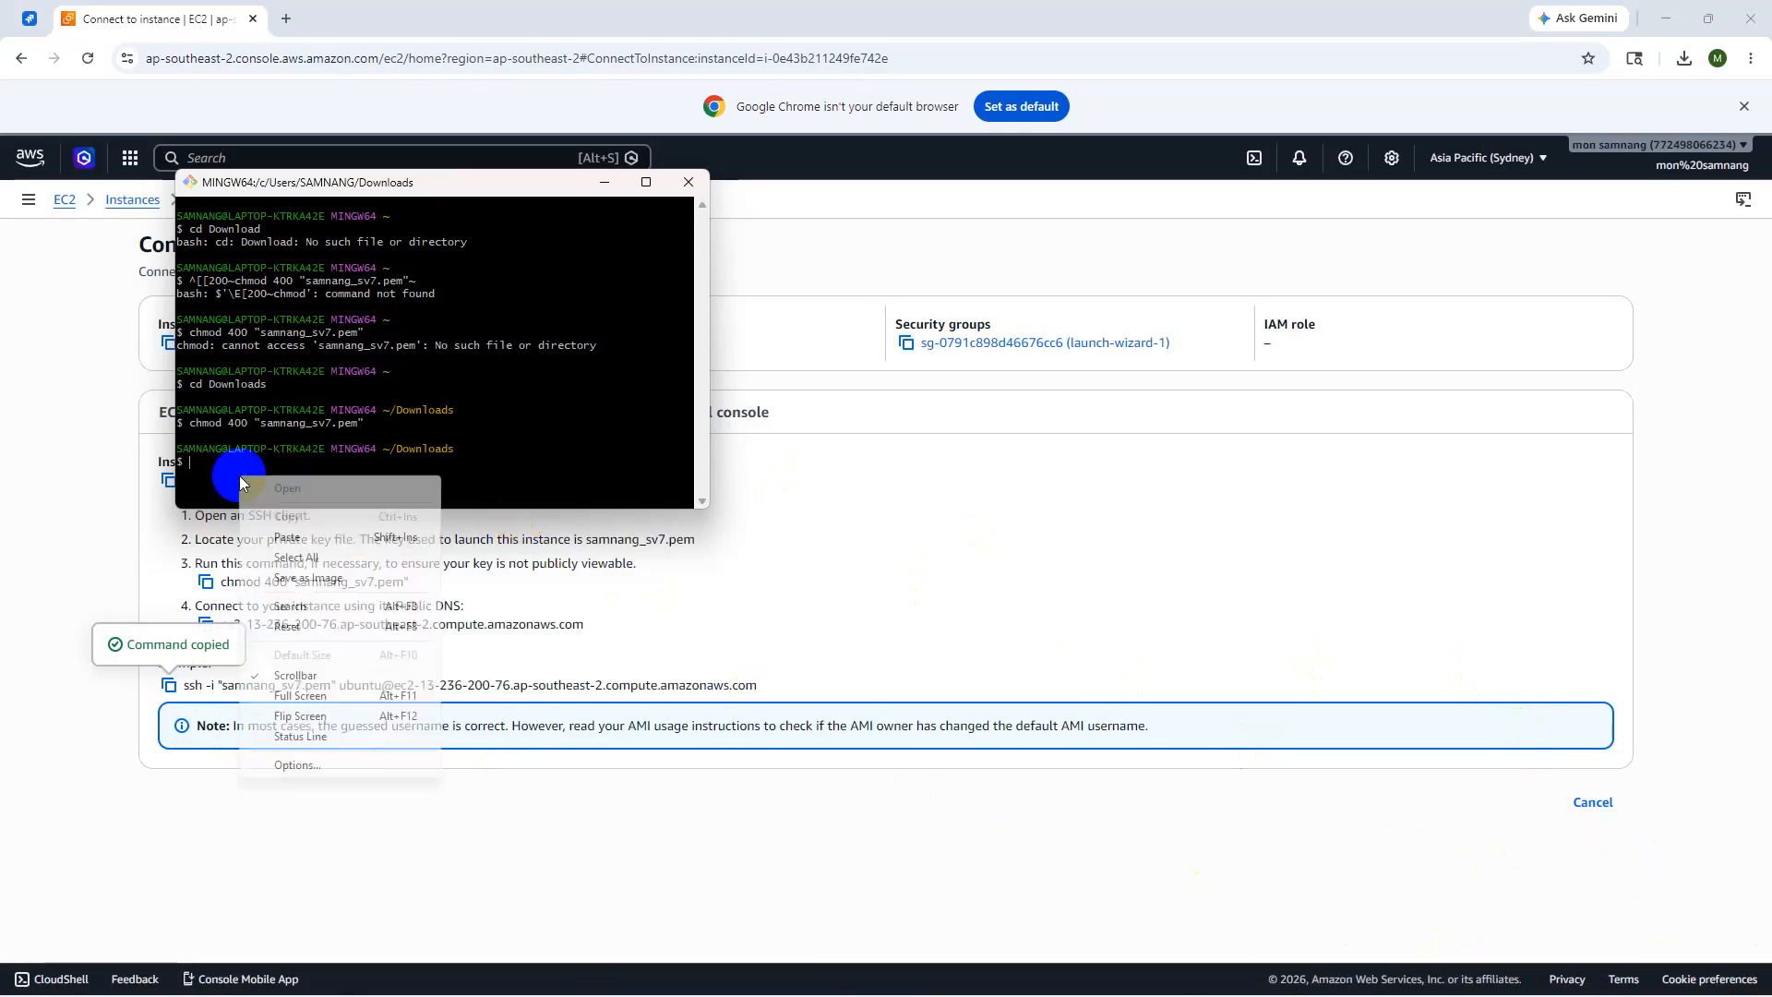
left_click(275, 536)
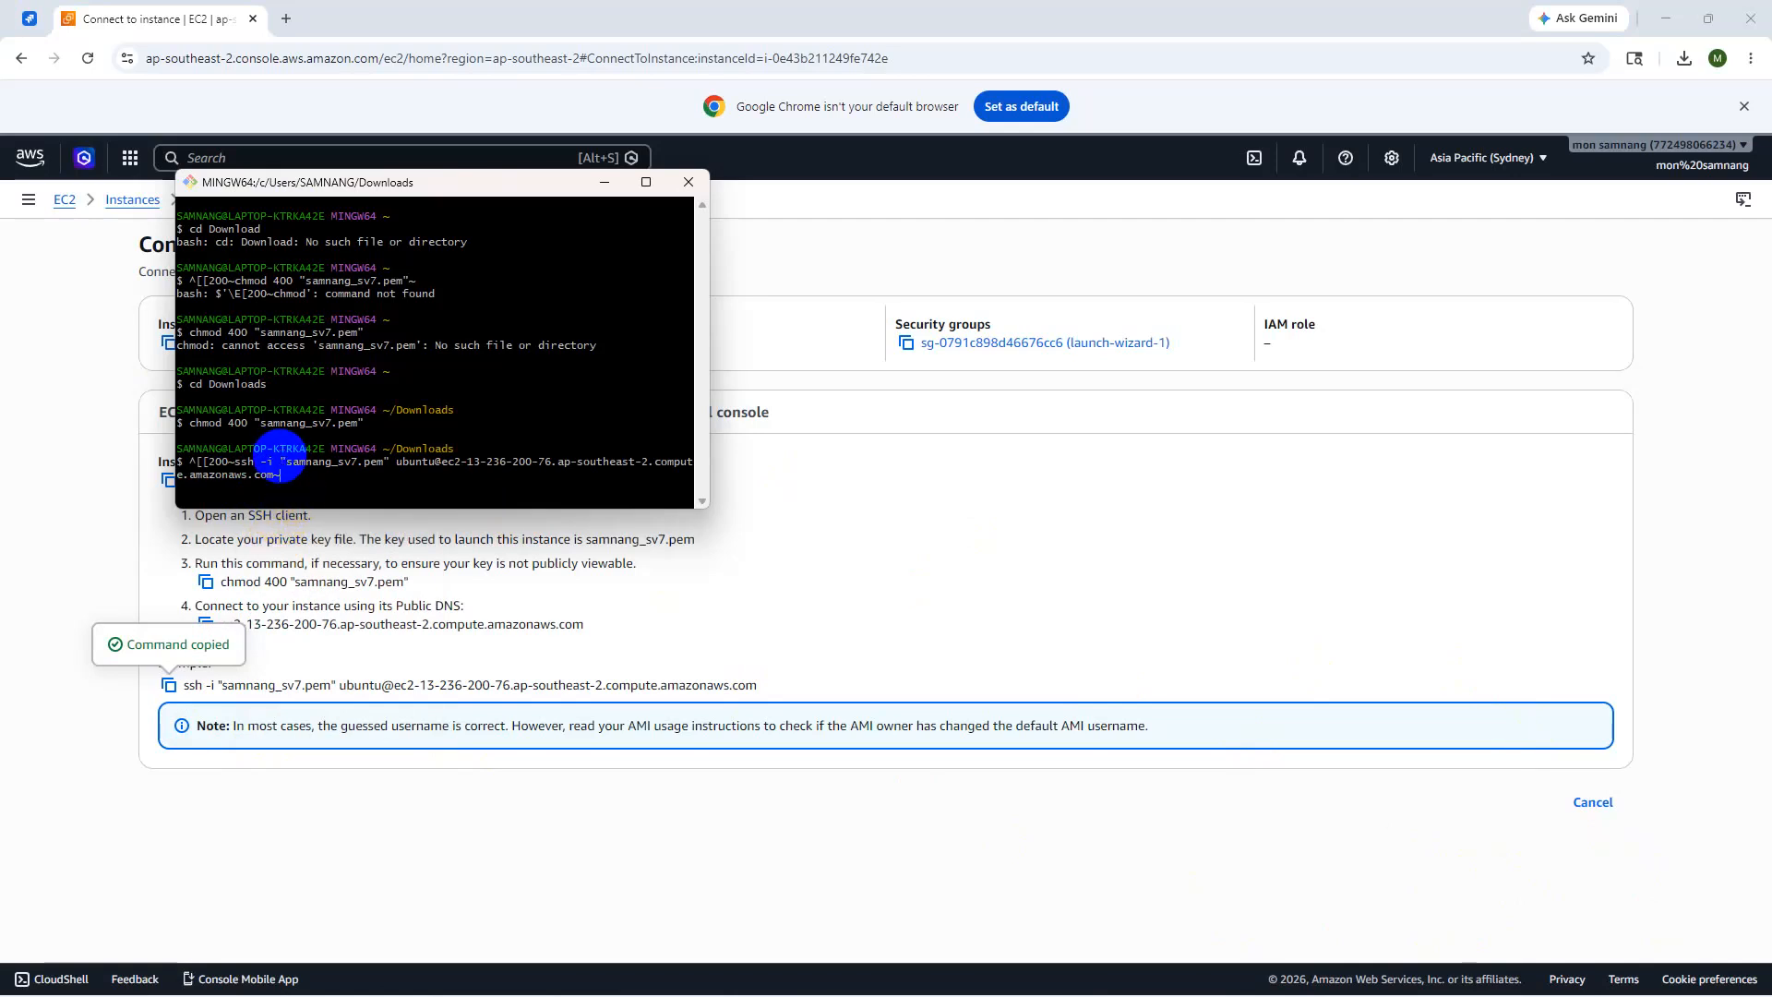
left_click_drag(283, 475, 184, 463)
key("BackSpace")
key("BackSpace")
key("BackSpace")
key("BackSpace")
key("BackSpace")
key("BackSpace")
key("BackSpace")
key("BackSpace")
key("BackSpace")
key("BackSpace")
key("BackSpace")
key("BackSpace")
key("BackSpace")
key("BackSpace")
key("BackSpace")
key("BackSpace")
key("BackSpace")
key("BackSpace")
key("BackSpace")
key("BackSpace")
key("BackSpace")
key("BackSpace")
key("Return")
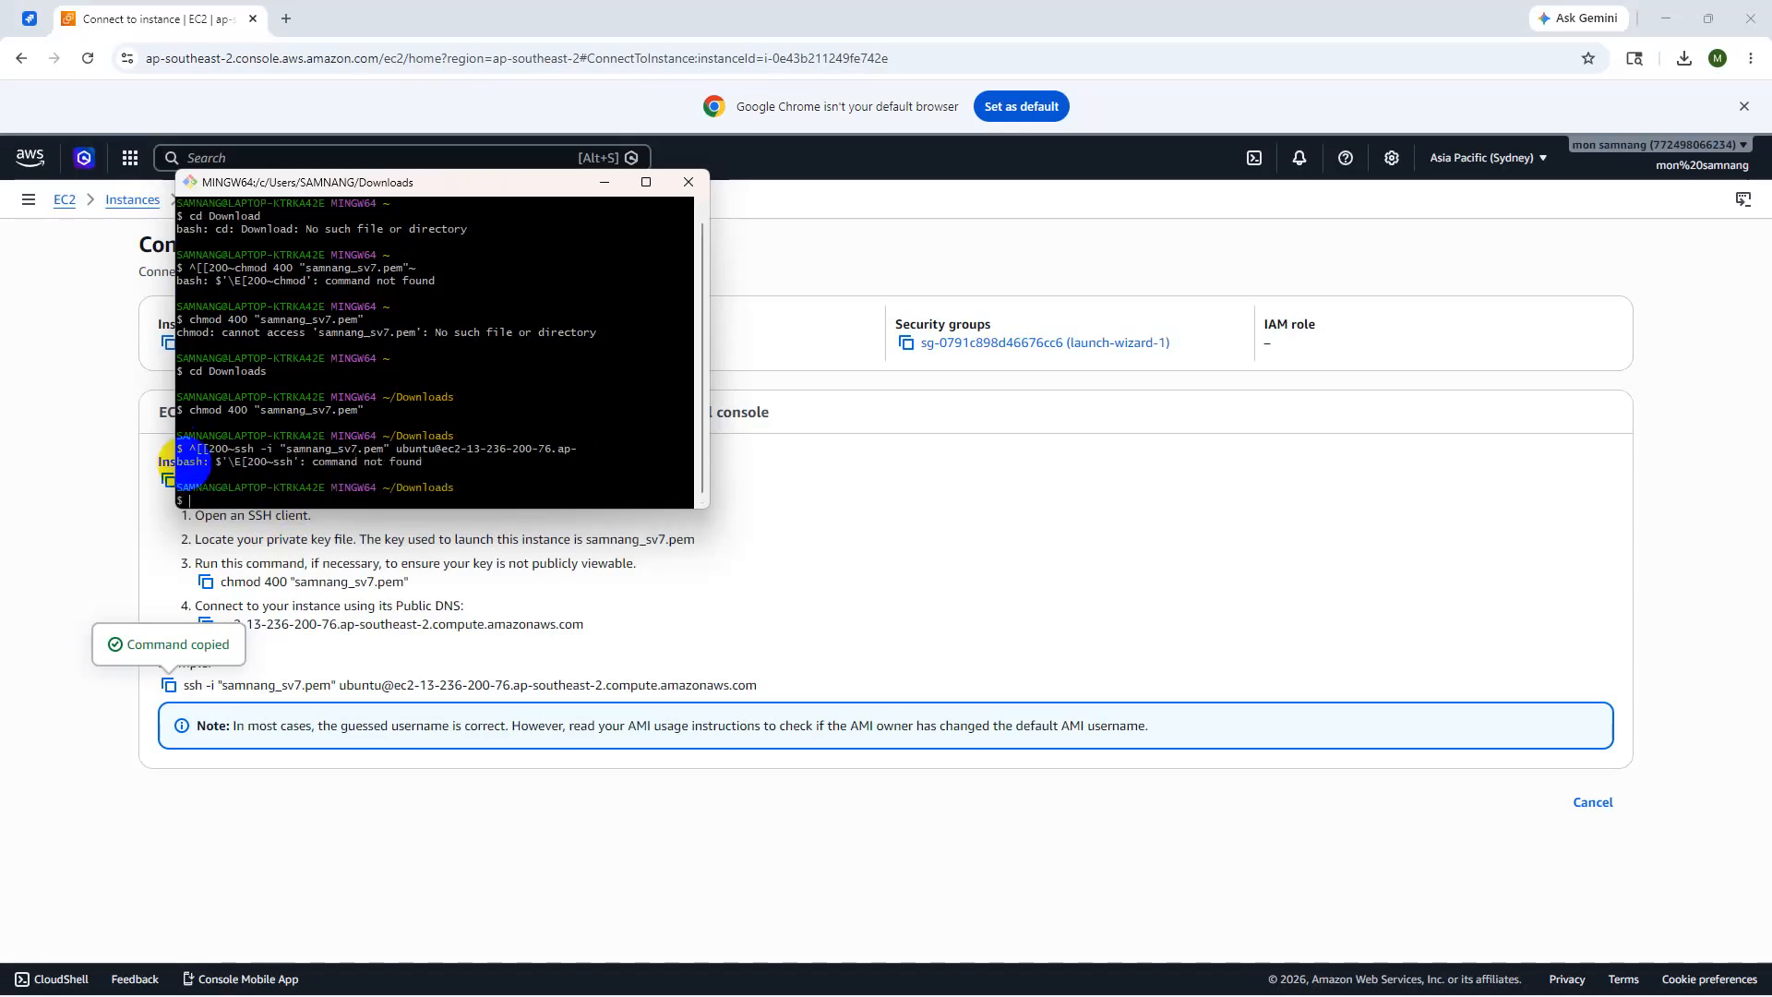
- Paste and run the ssh command twice more; each attempt fails with 'command not found'
right_click(209, 501)
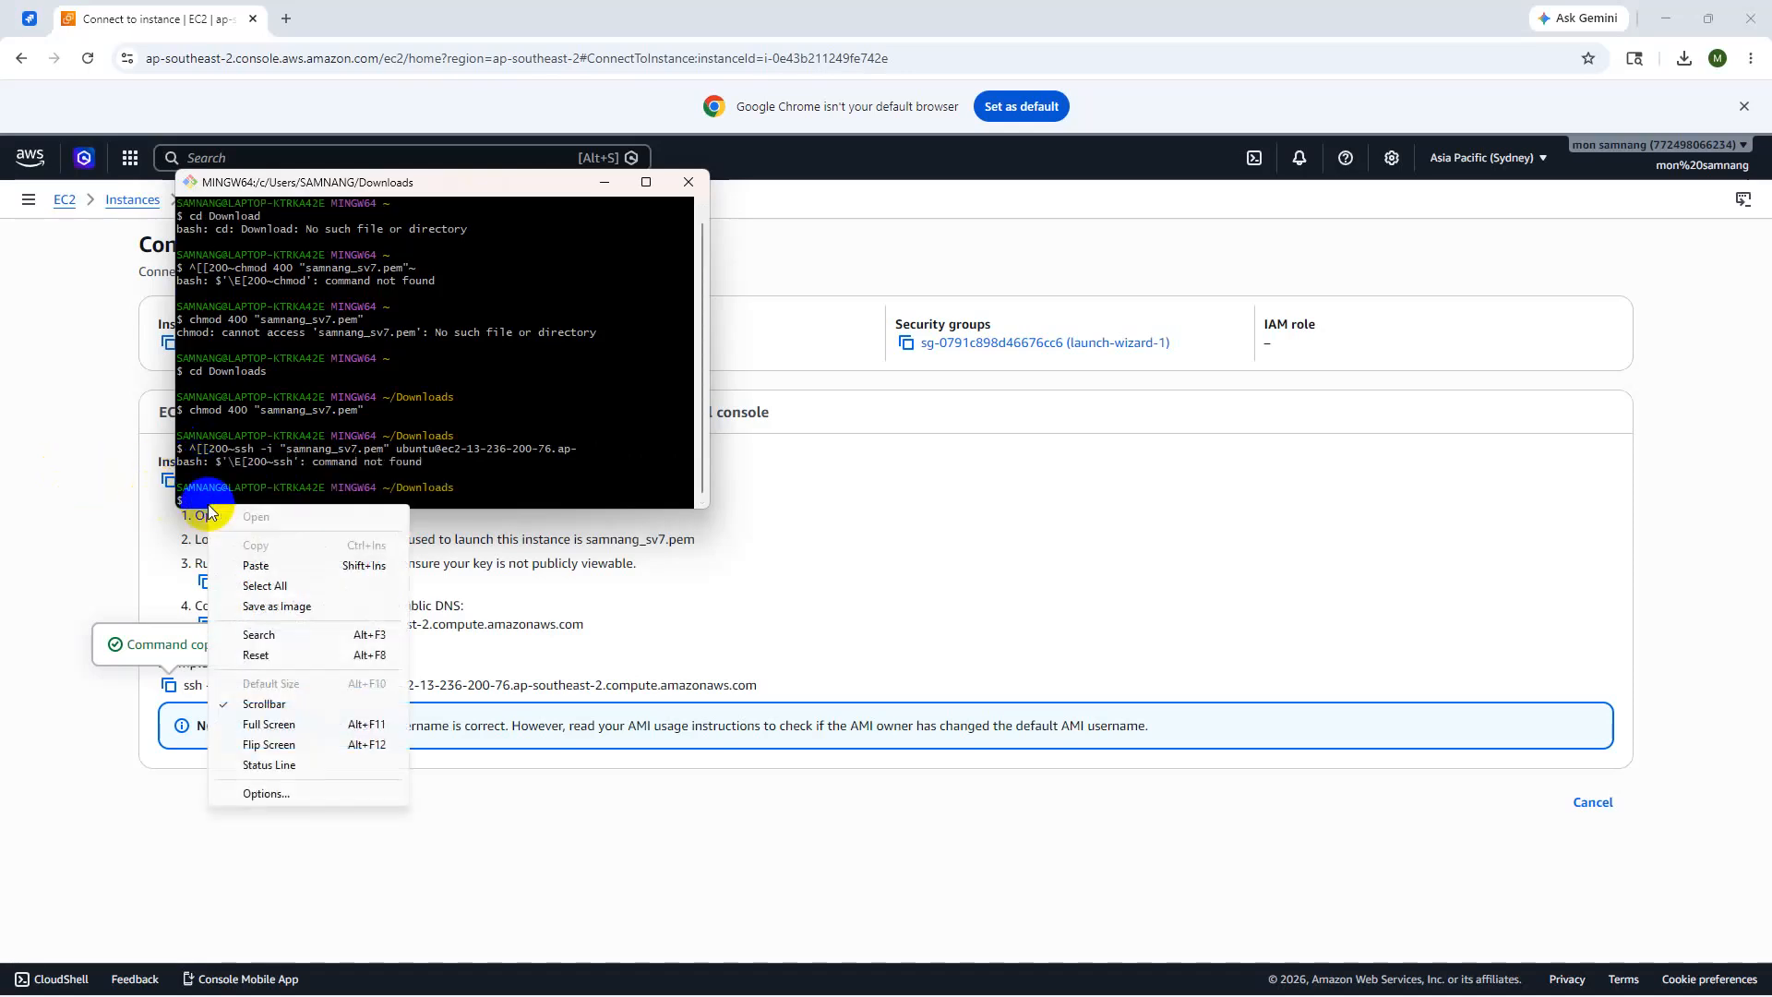
left_click(257, 566)
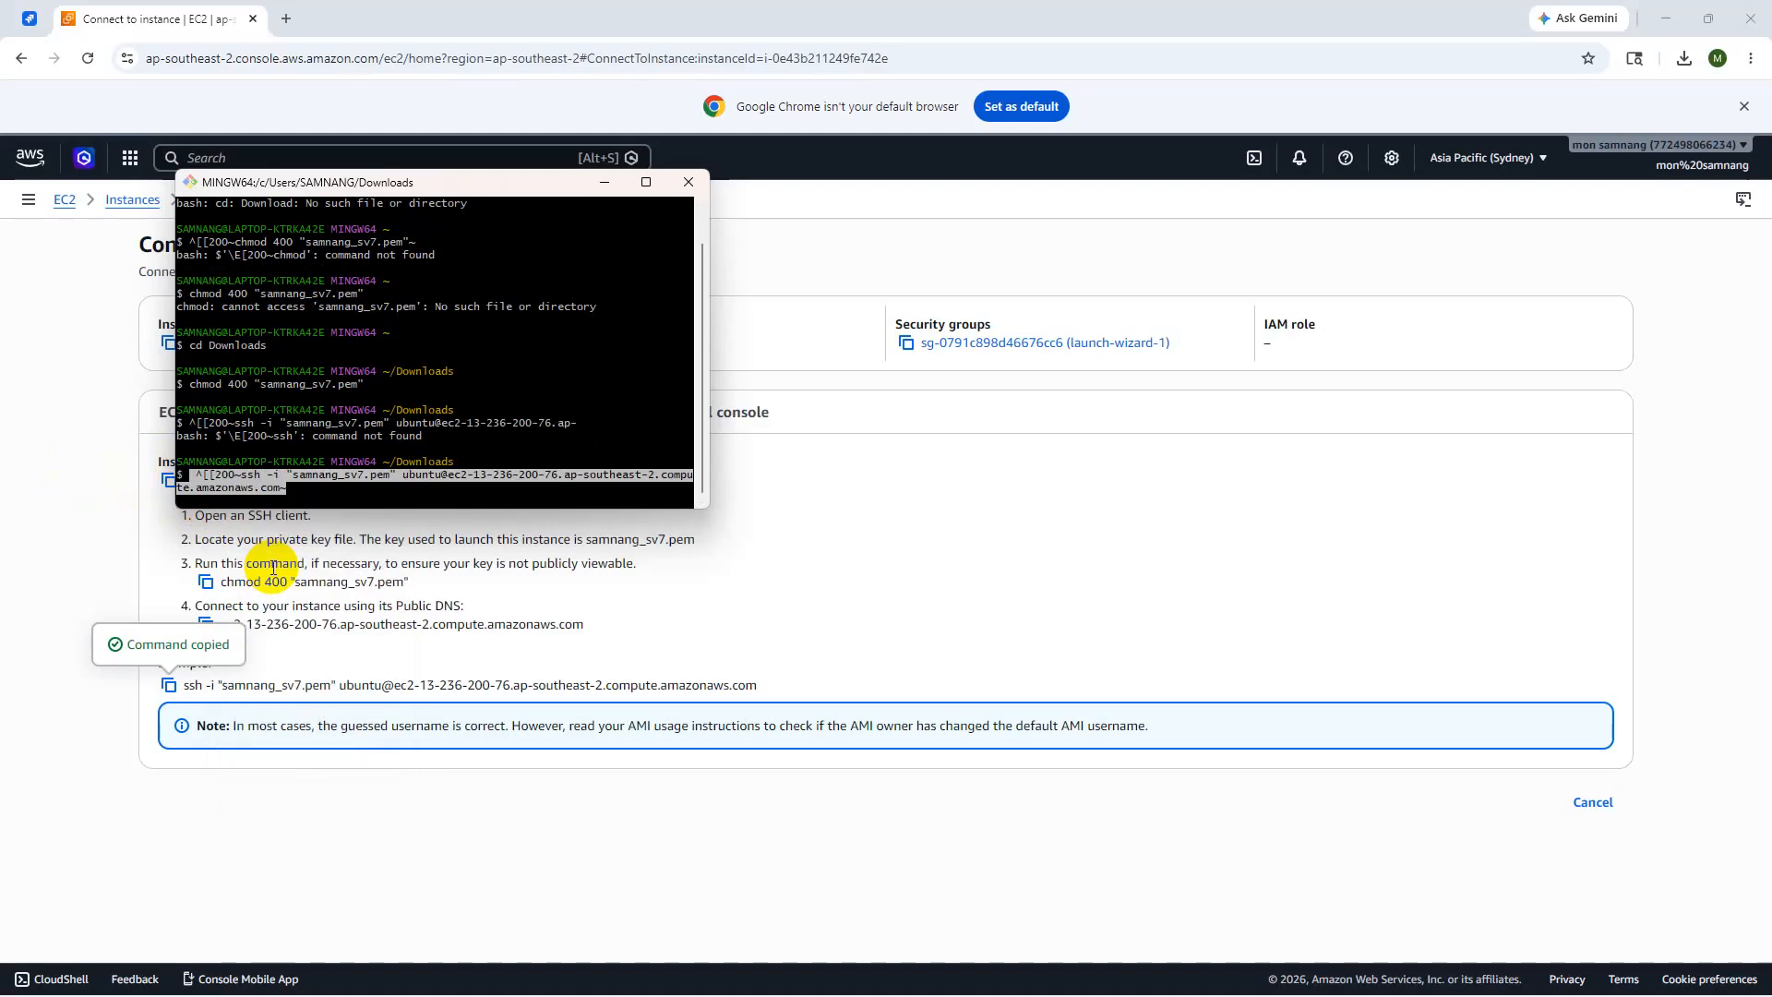
key("Return")
left_click(195, 491)
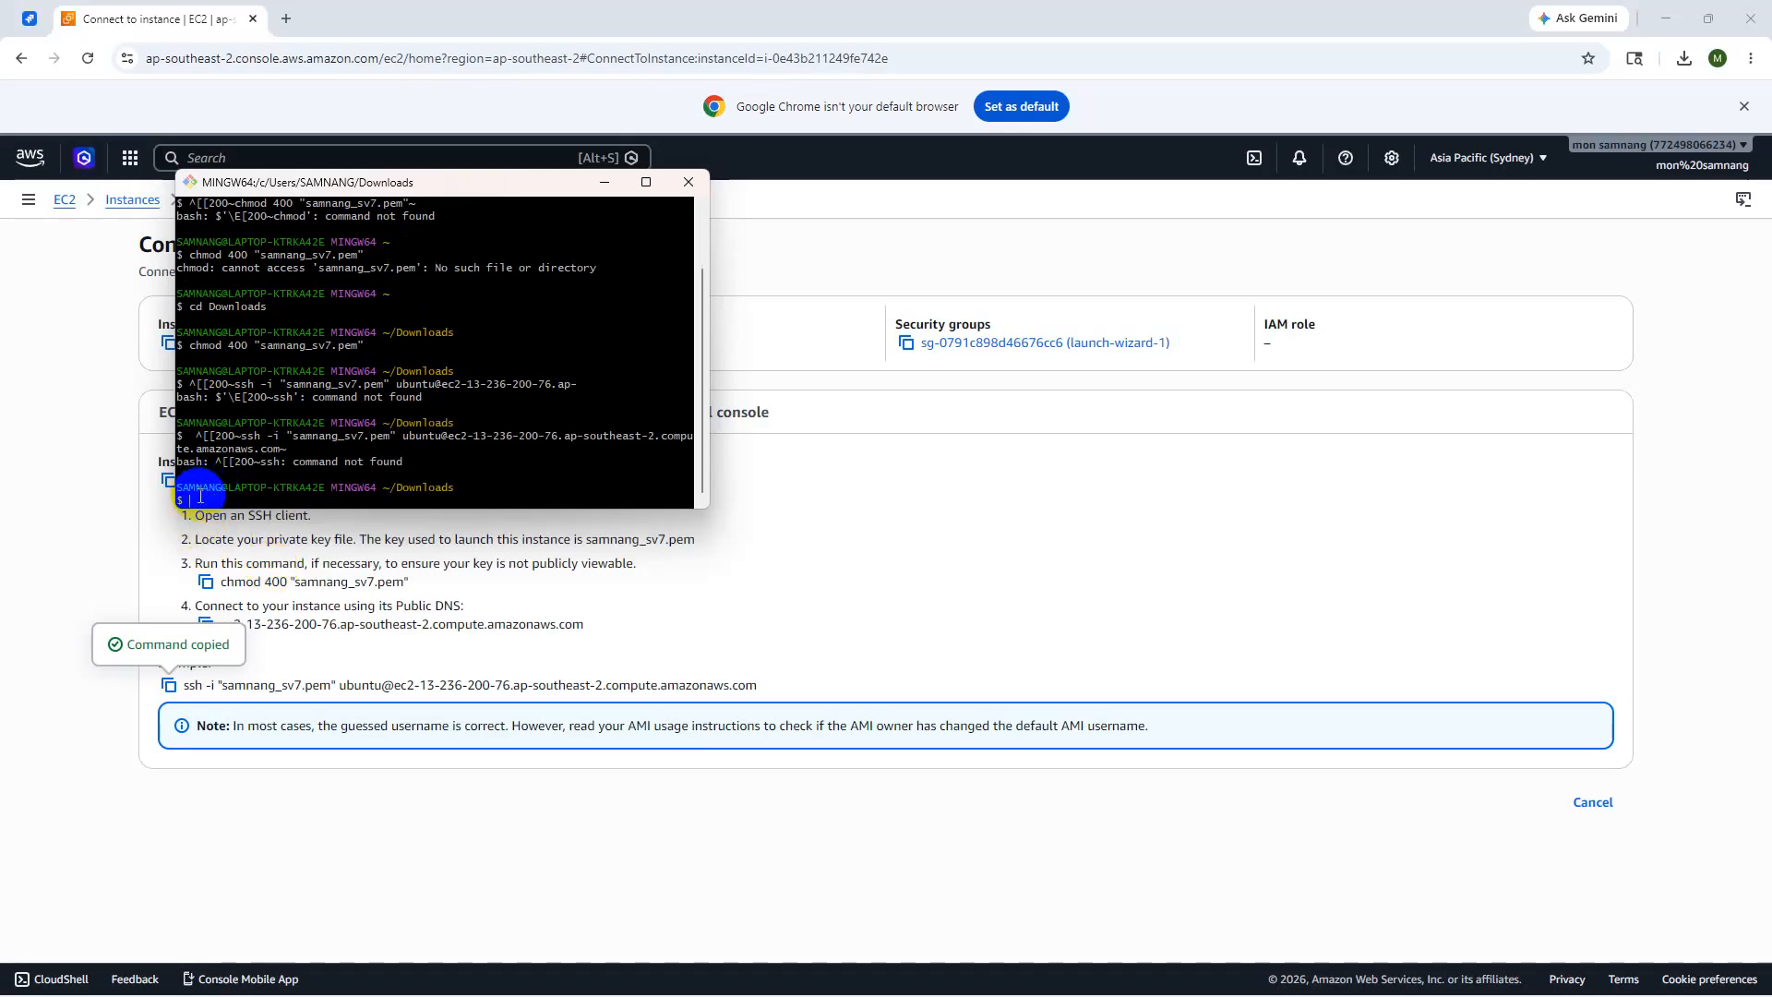
right_click(198, 495)
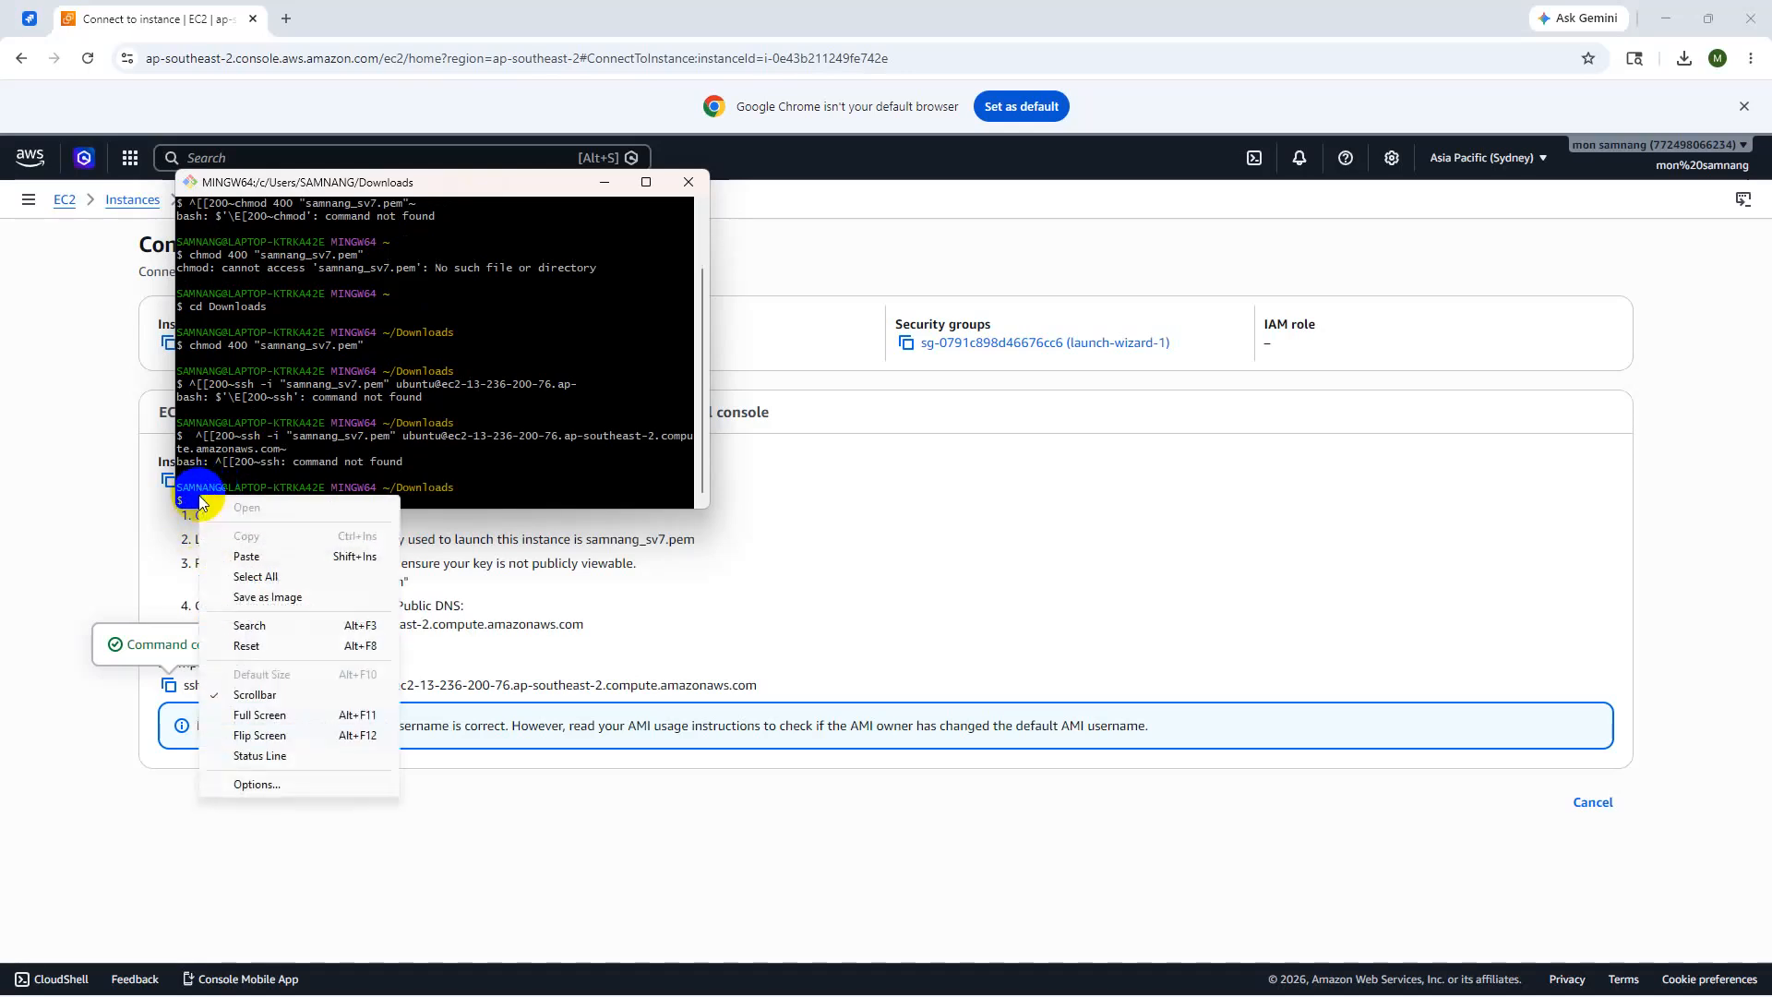
left_click(245, 558)
left_click(296, 474)
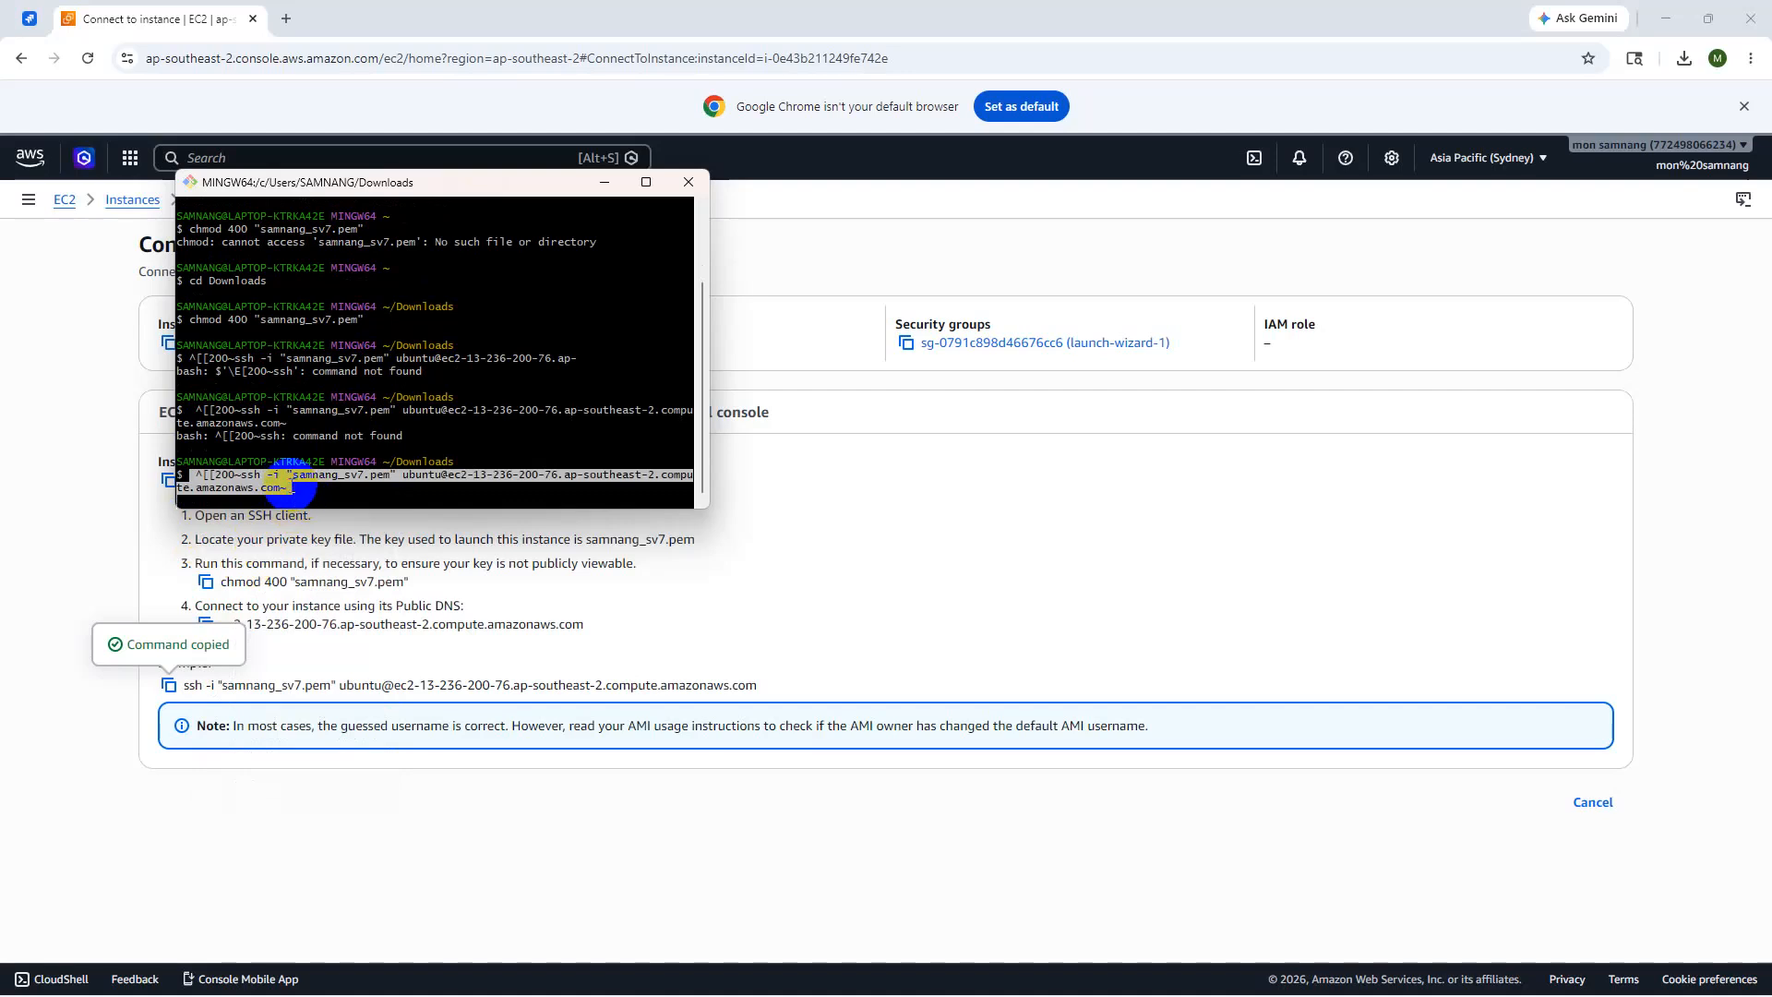
left_click(288, 486)
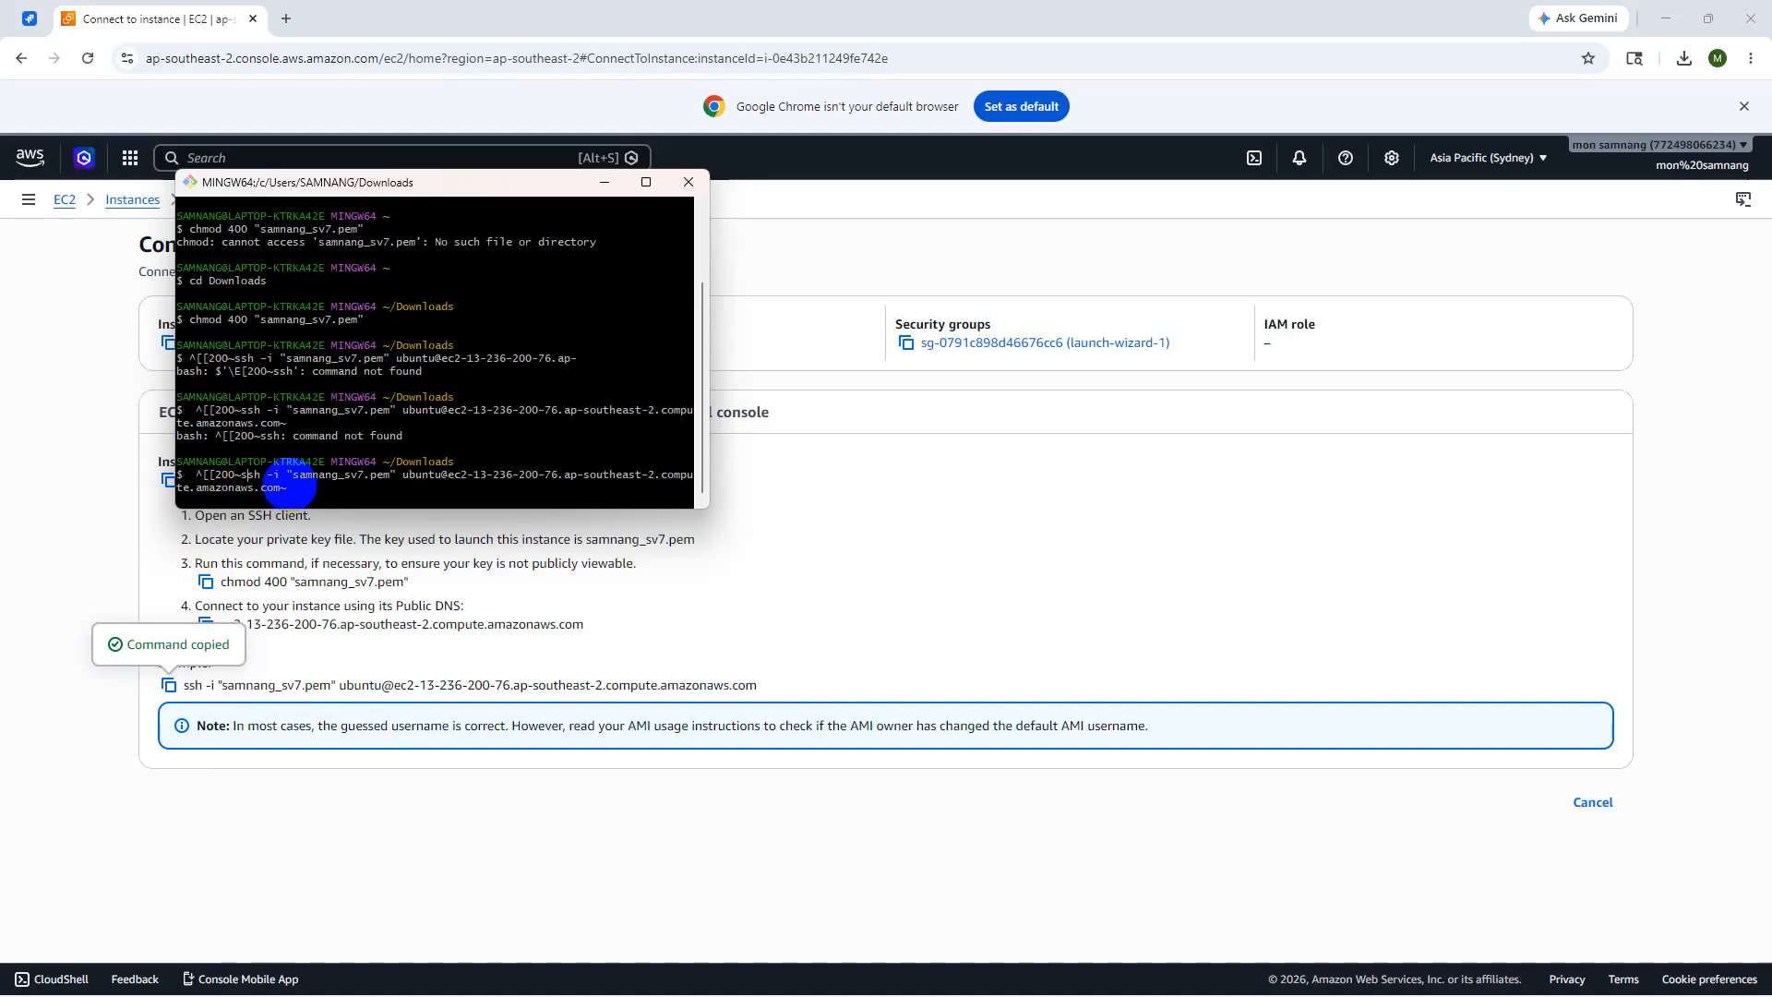
key("Return")
key("Return")
key("Return")
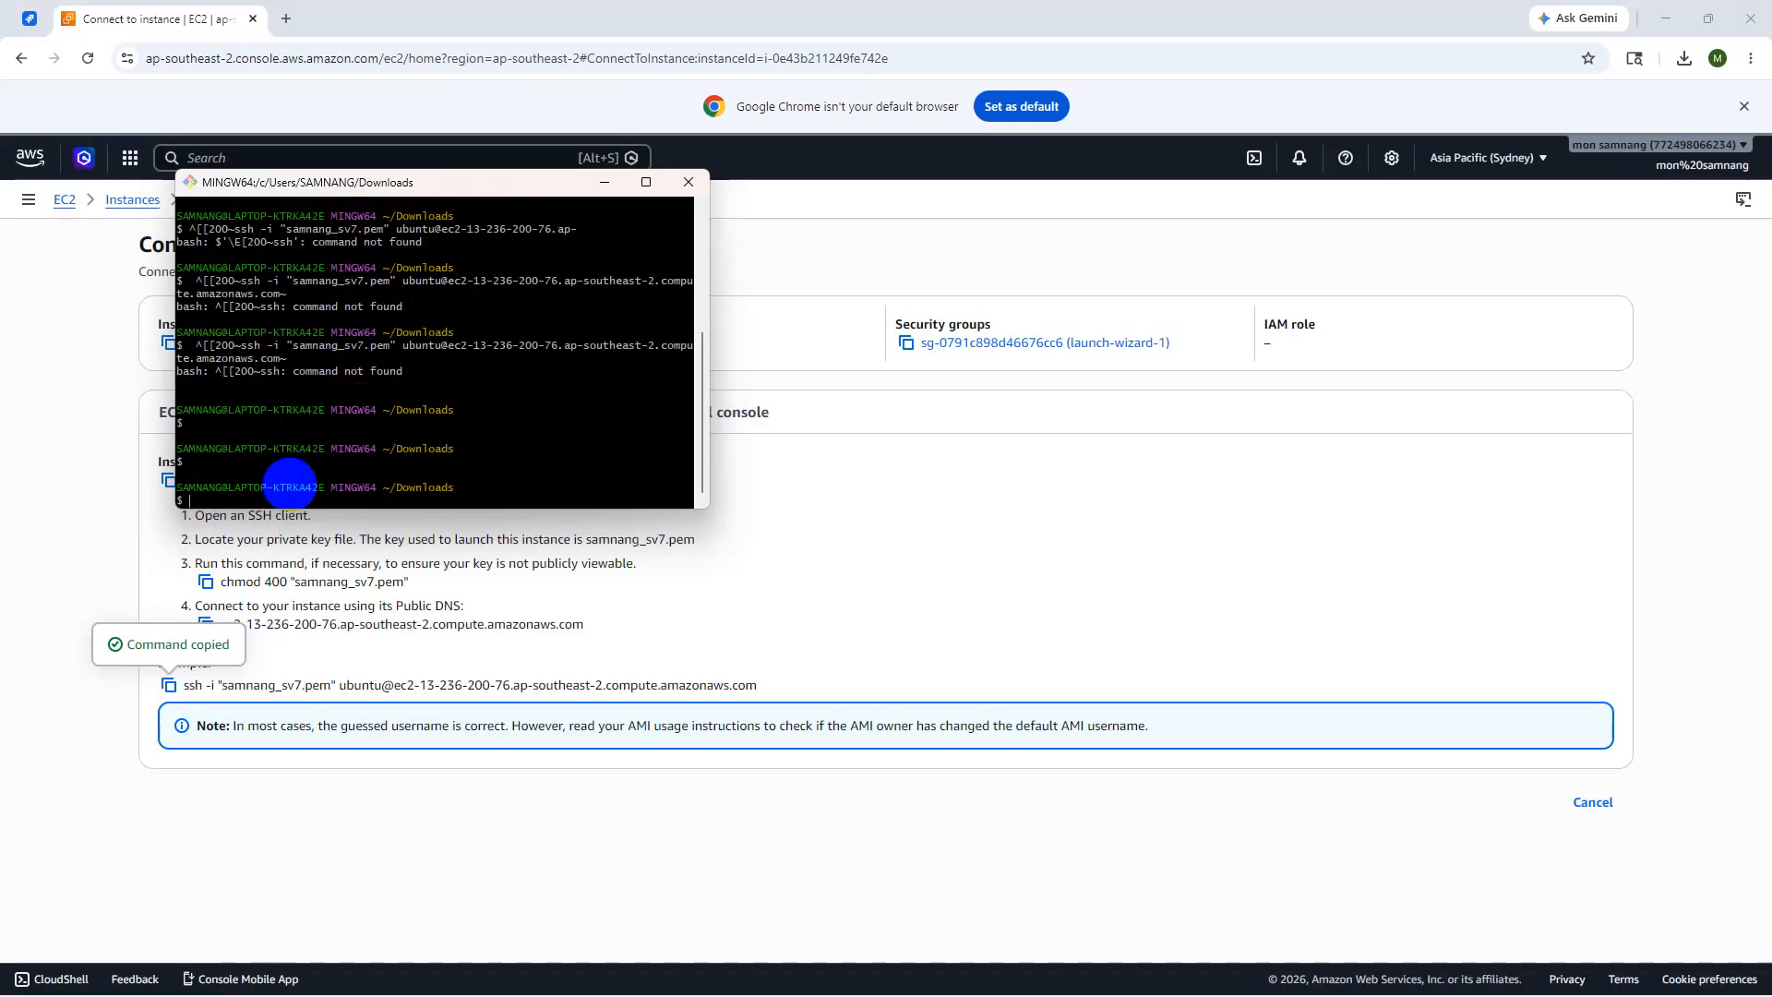
- Remove the ^[[200~ prefix so ssh runs, rerun it, then paste the command at the prompt again
key("ctrl+v")
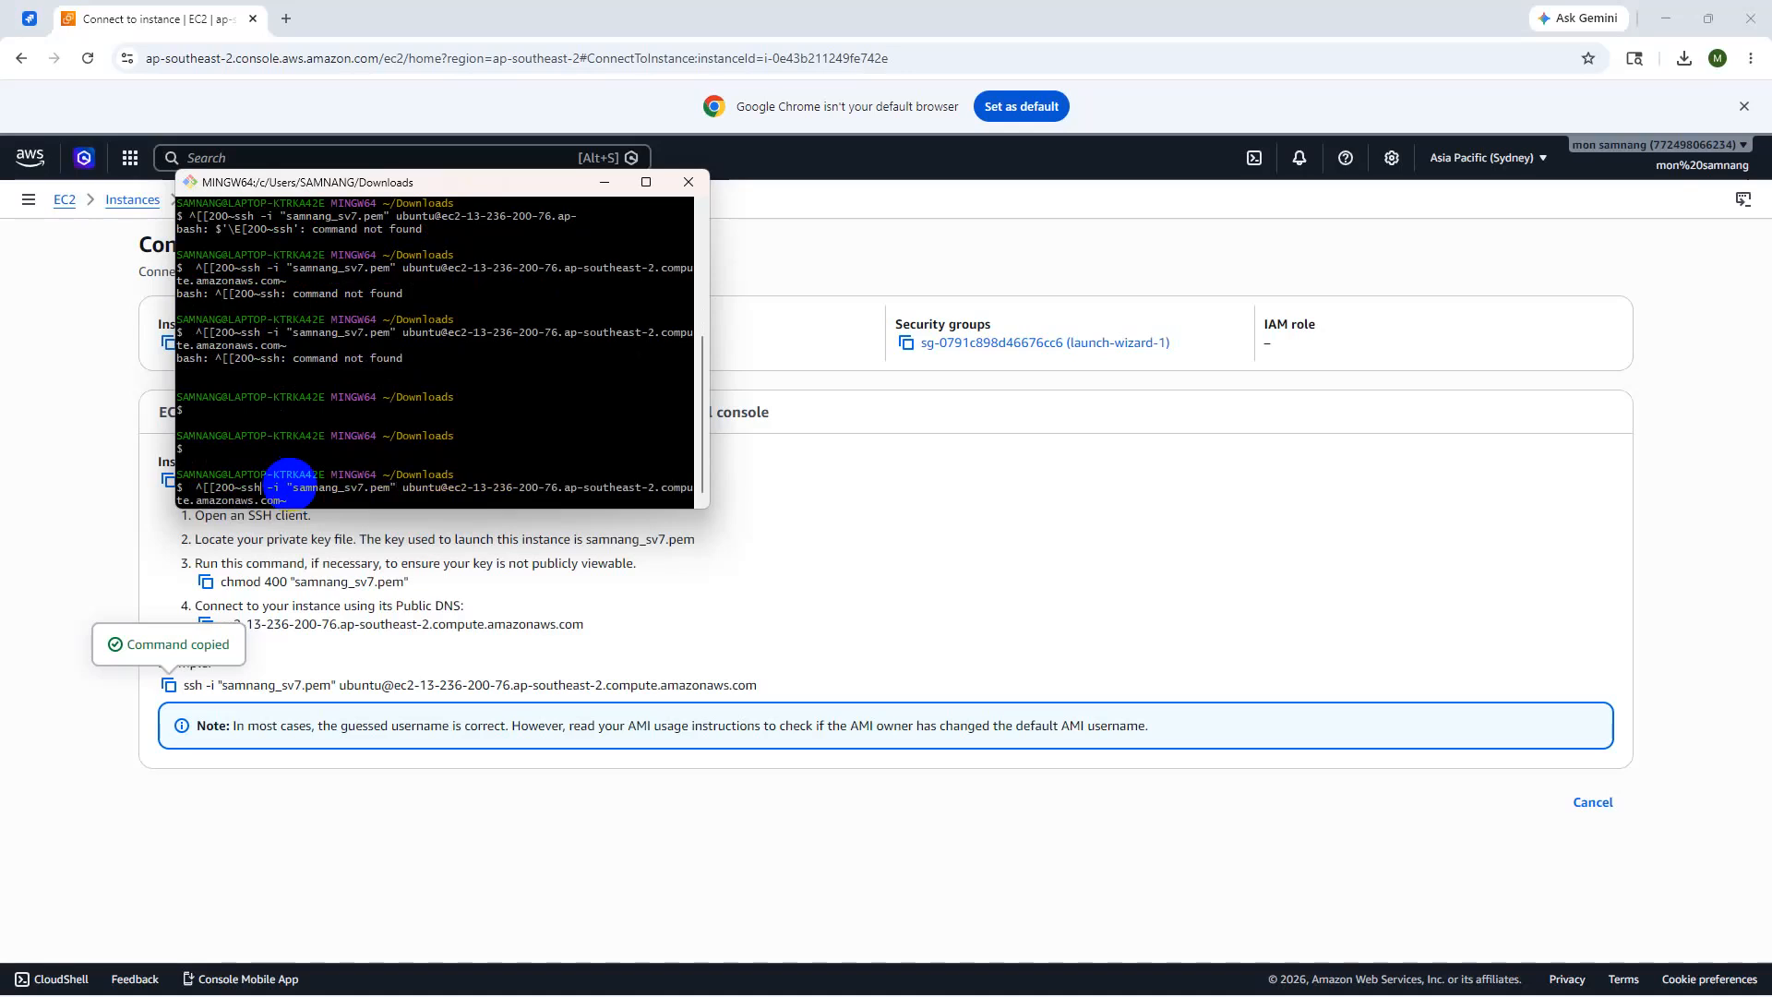
key("BackSpace")
key("BackSpace")
key("BackSpace")
key("BackSpace")
key("BackSpace")
key("BackSpace")
key("BackSpace")
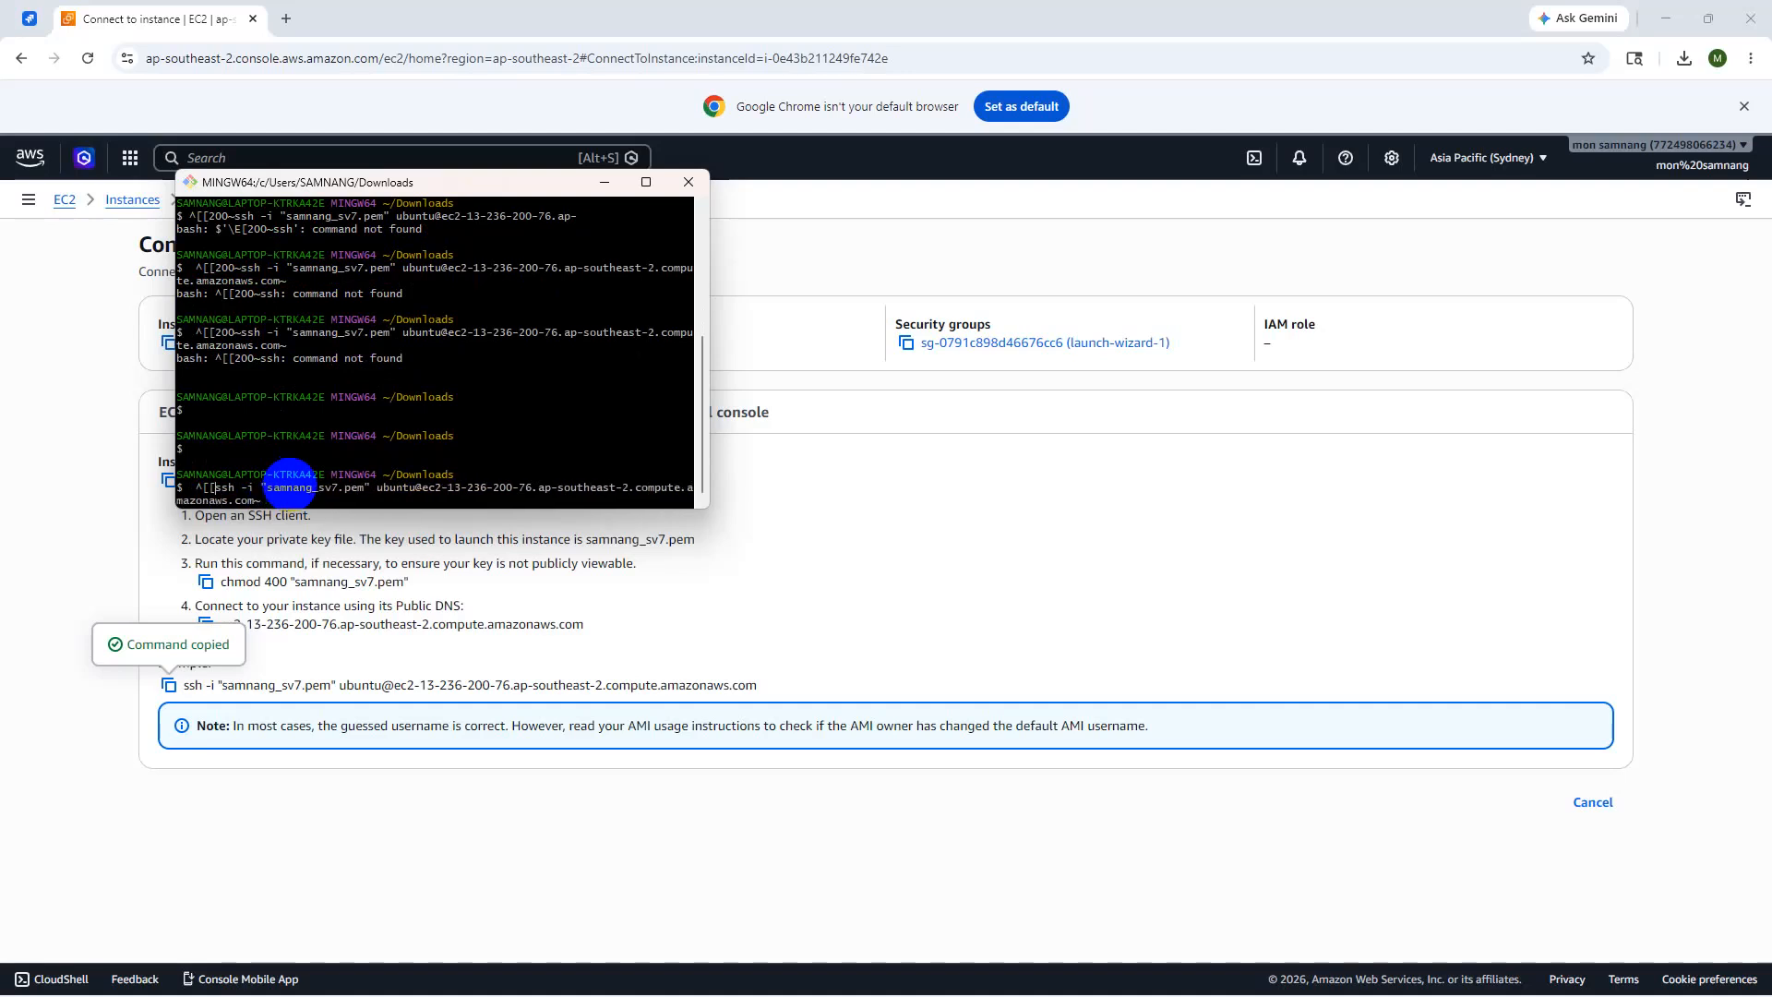
key("Return")
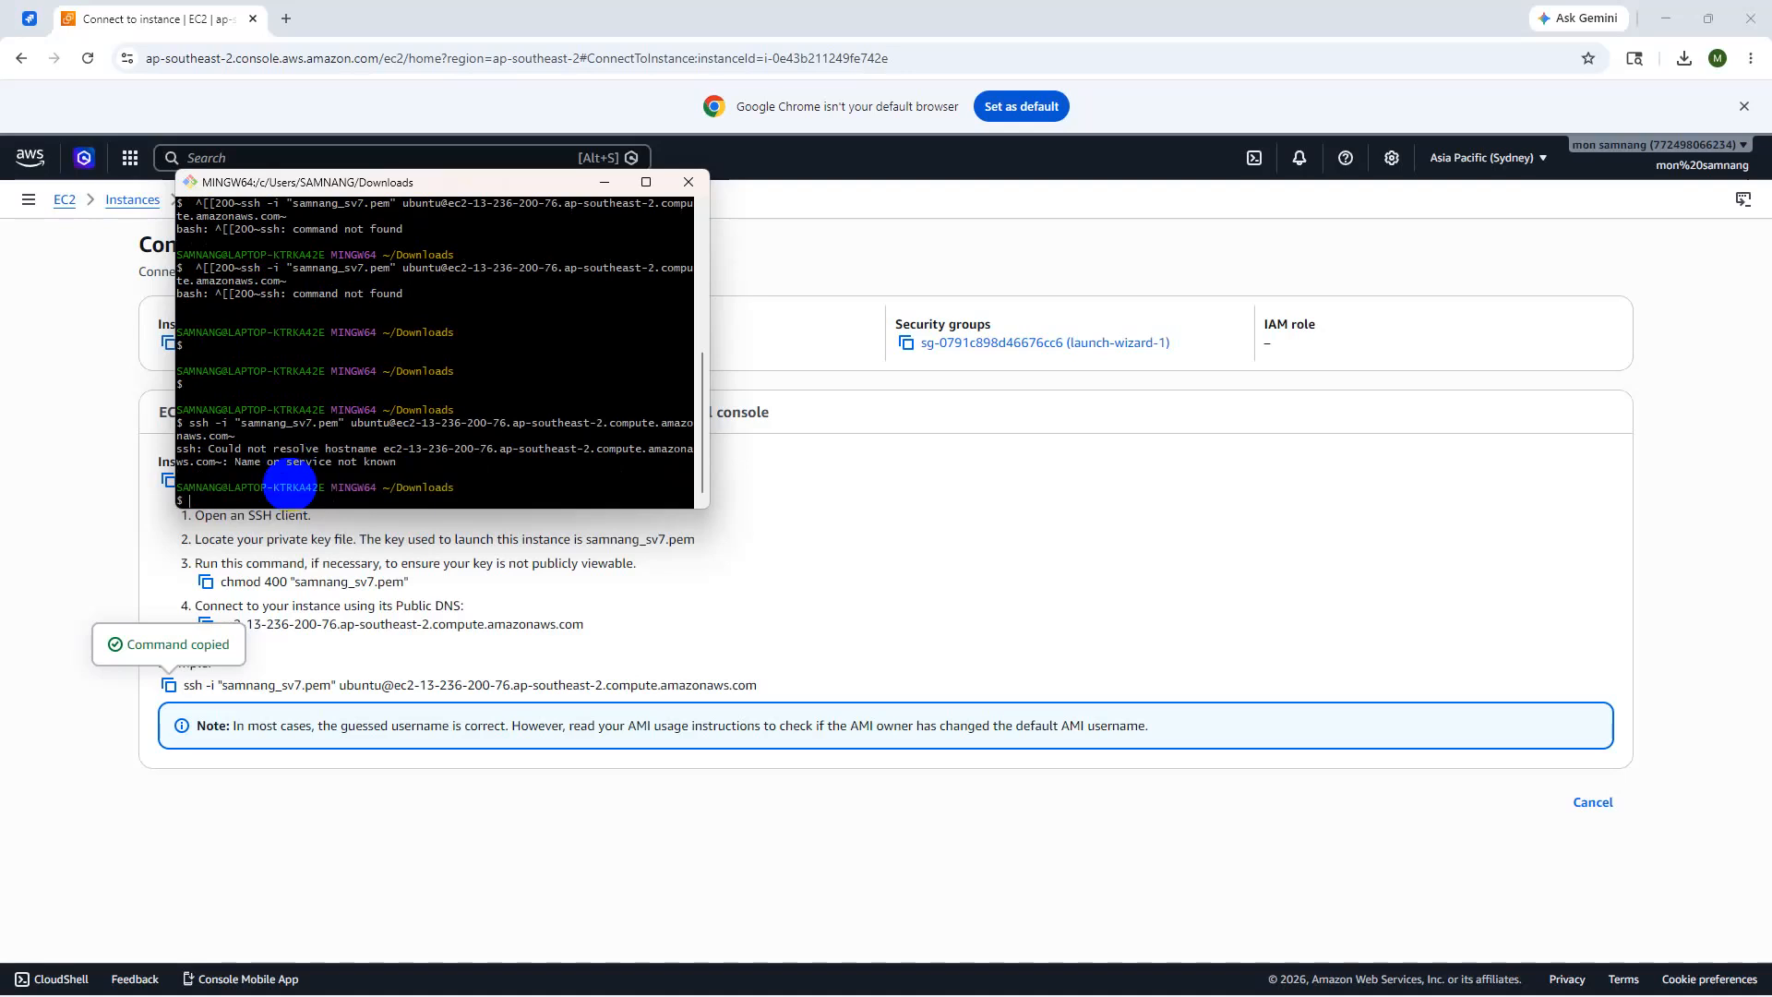
key("shift+Insert")
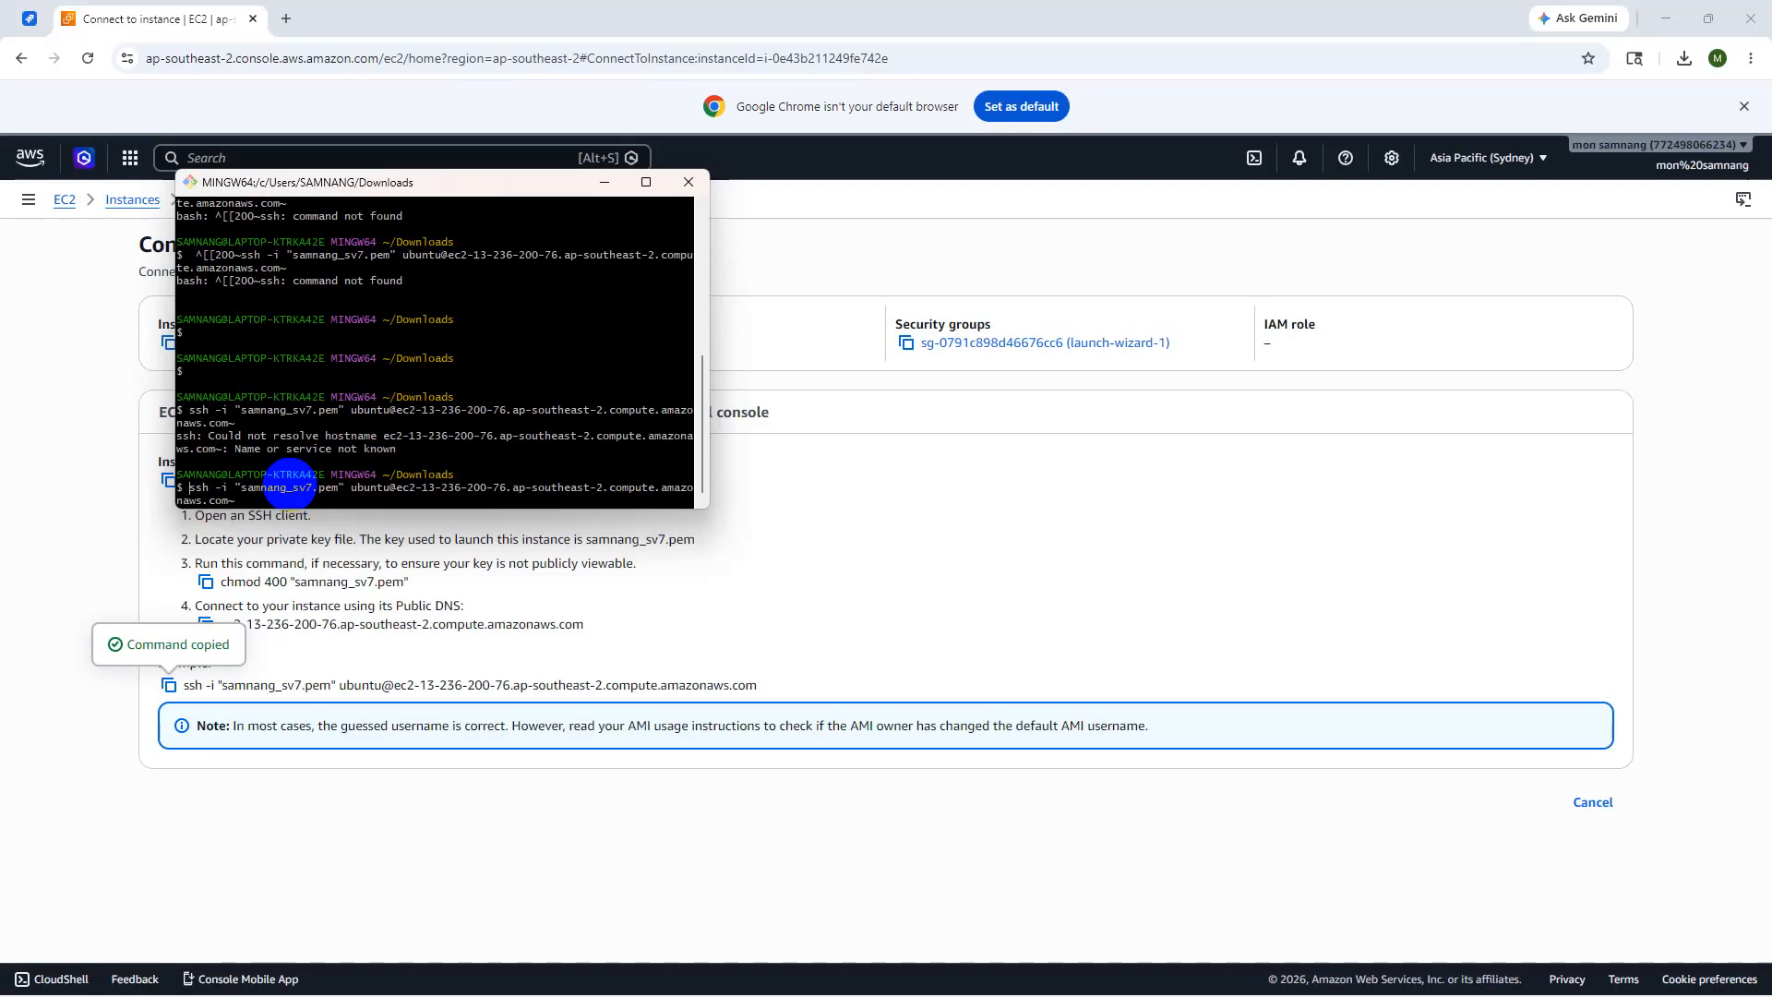
key("Return")
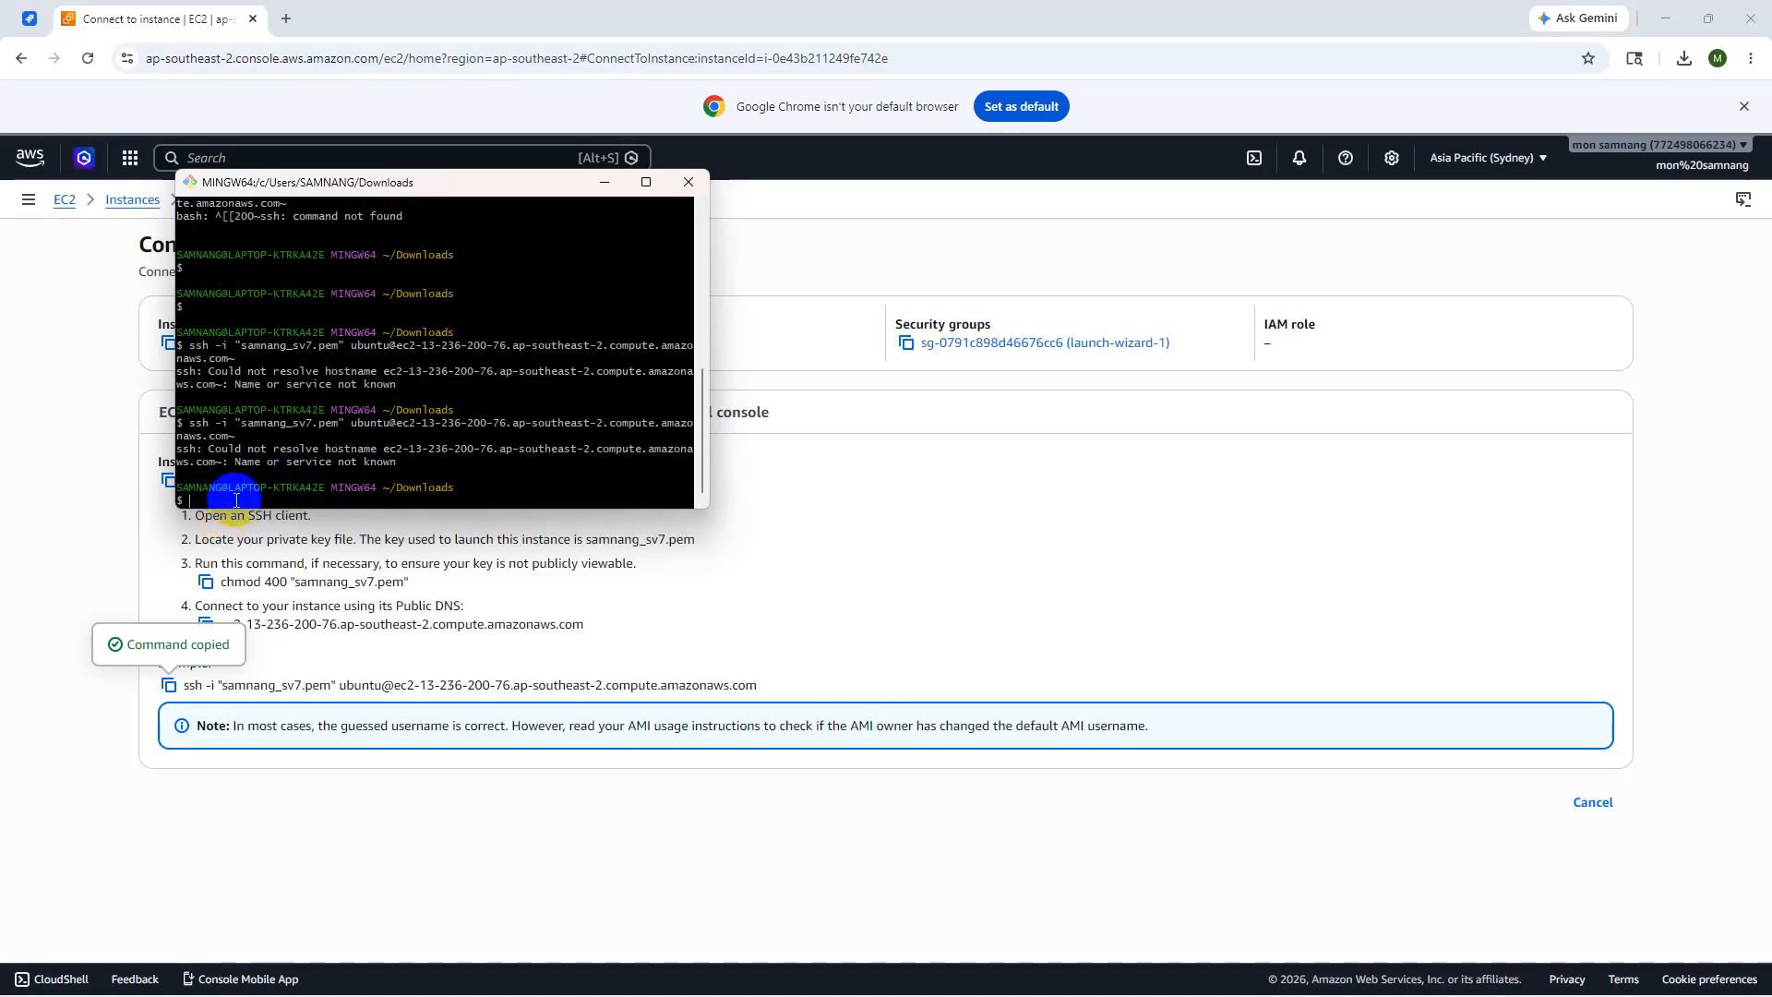
right_click(231, 505)
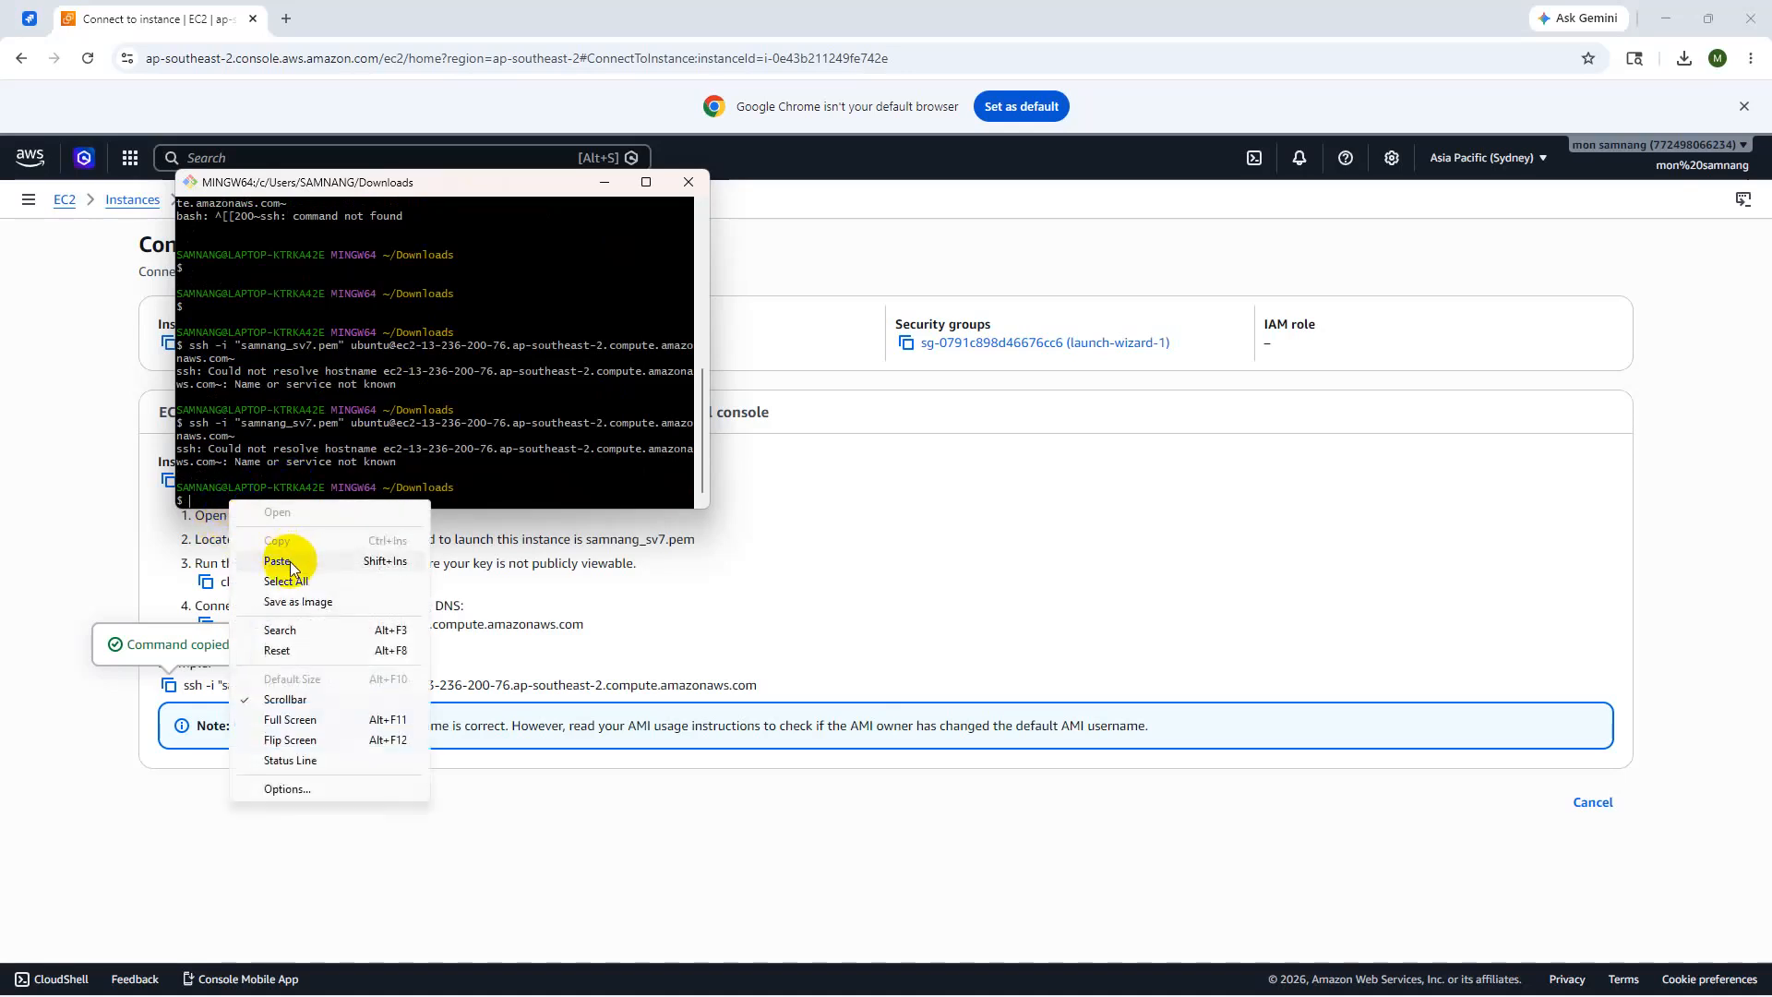
left_click(285, 560)
left_click(214, 495)
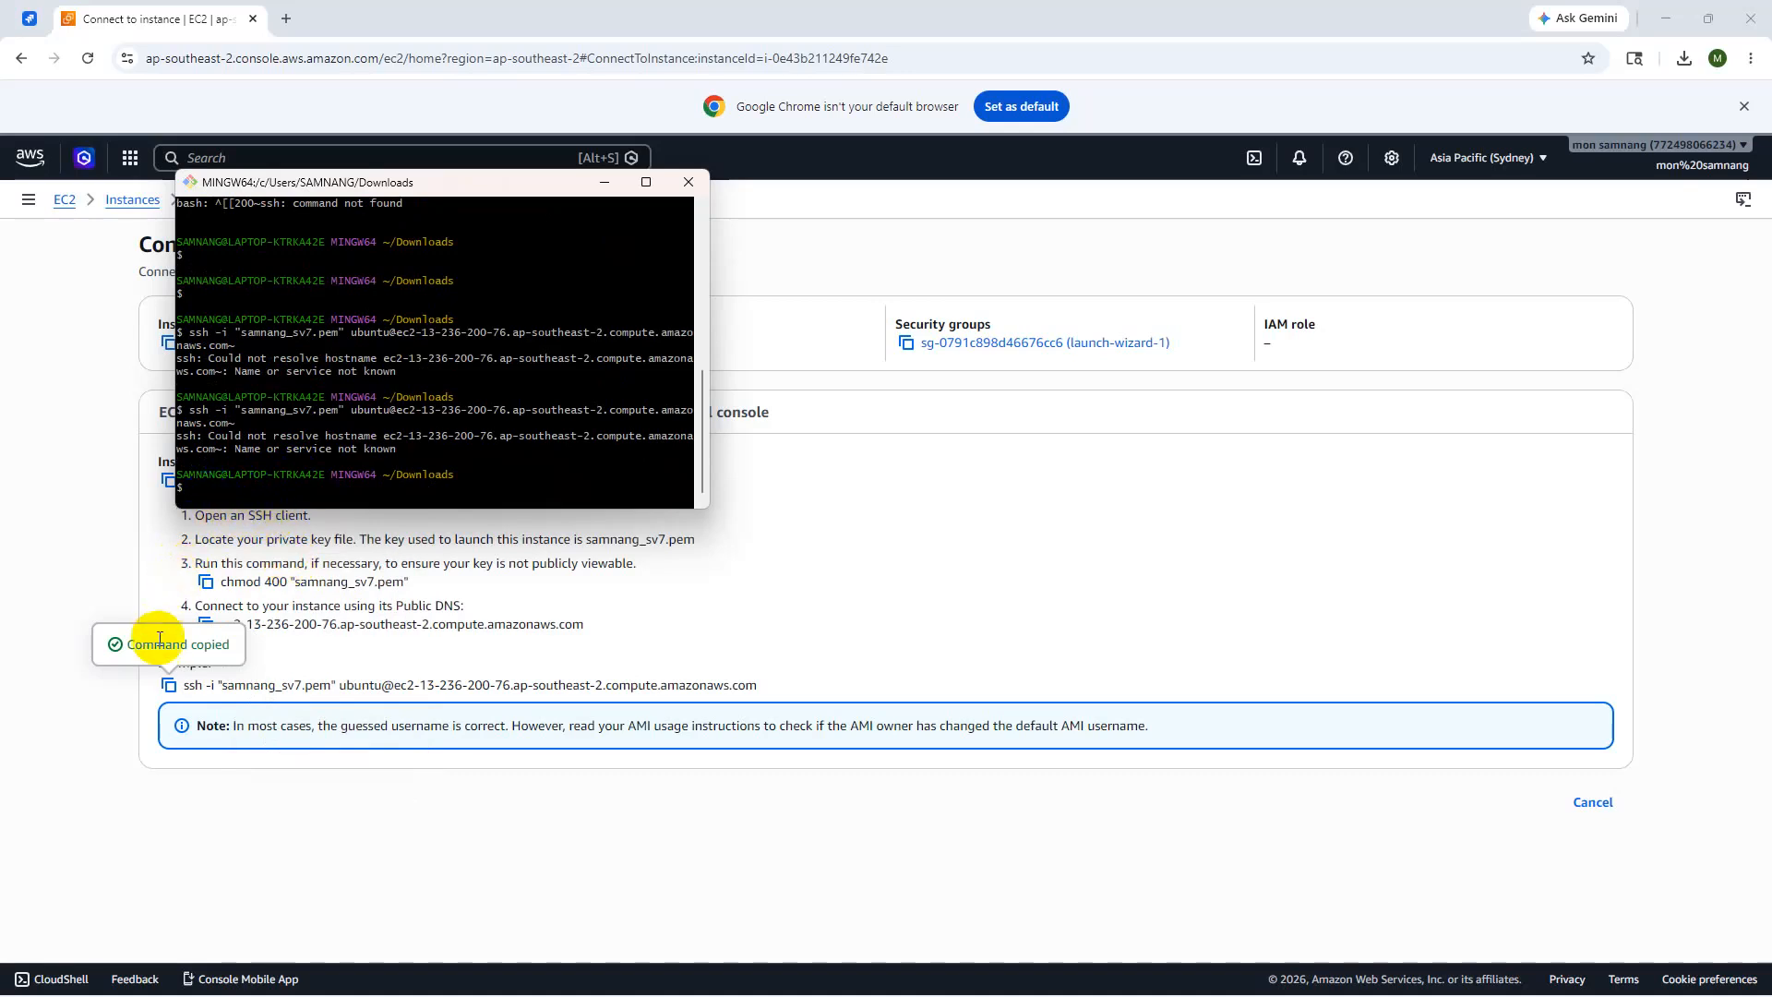
- Copy a fresh ssh -i samnang_sv7.pem command, paste and run it in Git Bash, and maximize the terminal
left_click(169, 685)
left_click(1105, 985)
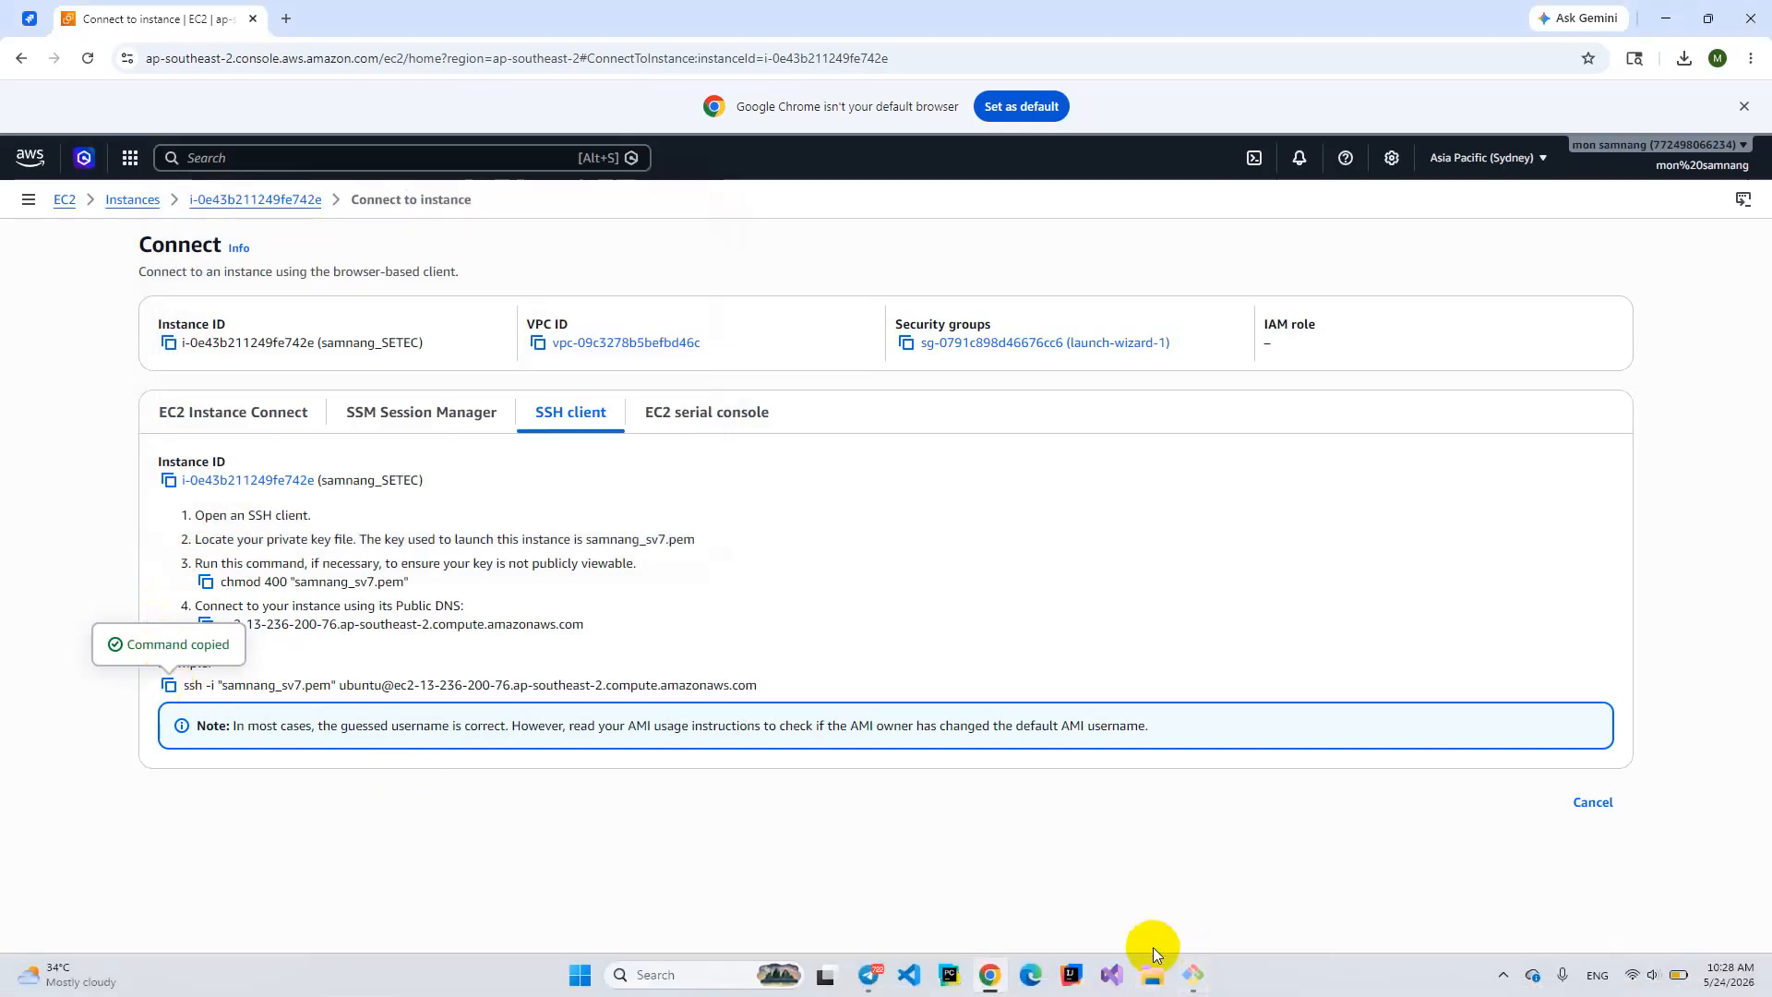
left_click(1190, 969)
right_click(208, 486)
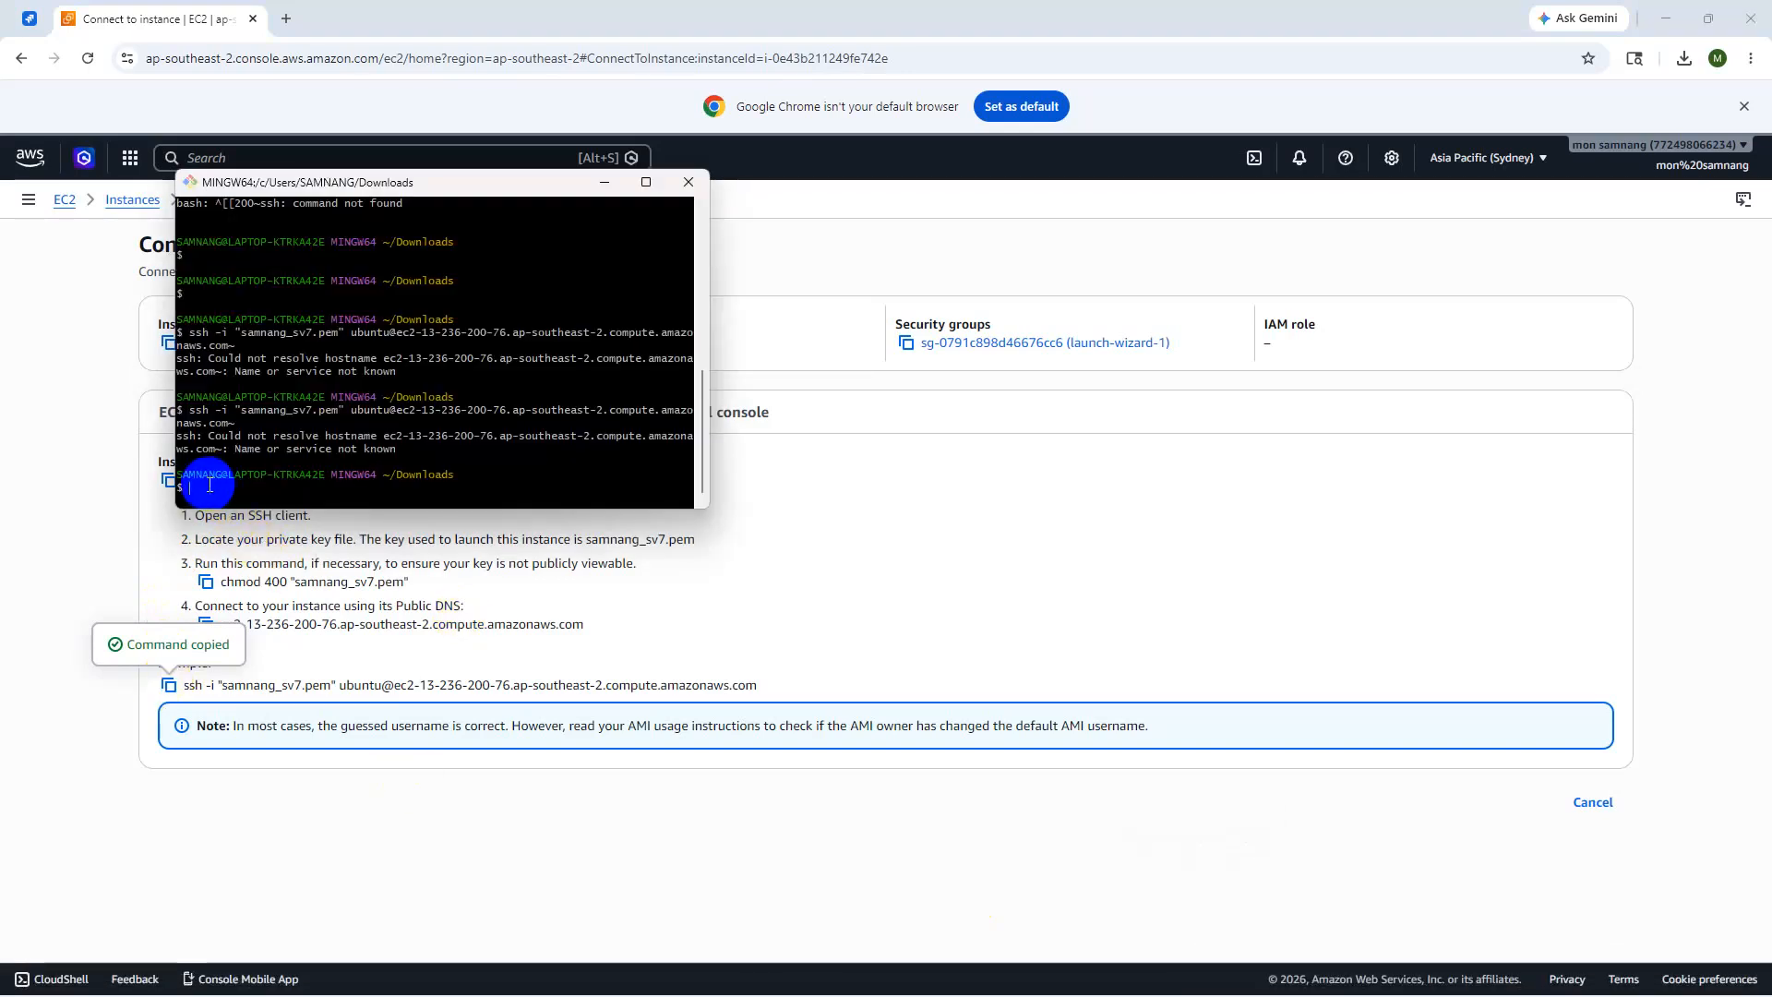
left_click(261, 547)
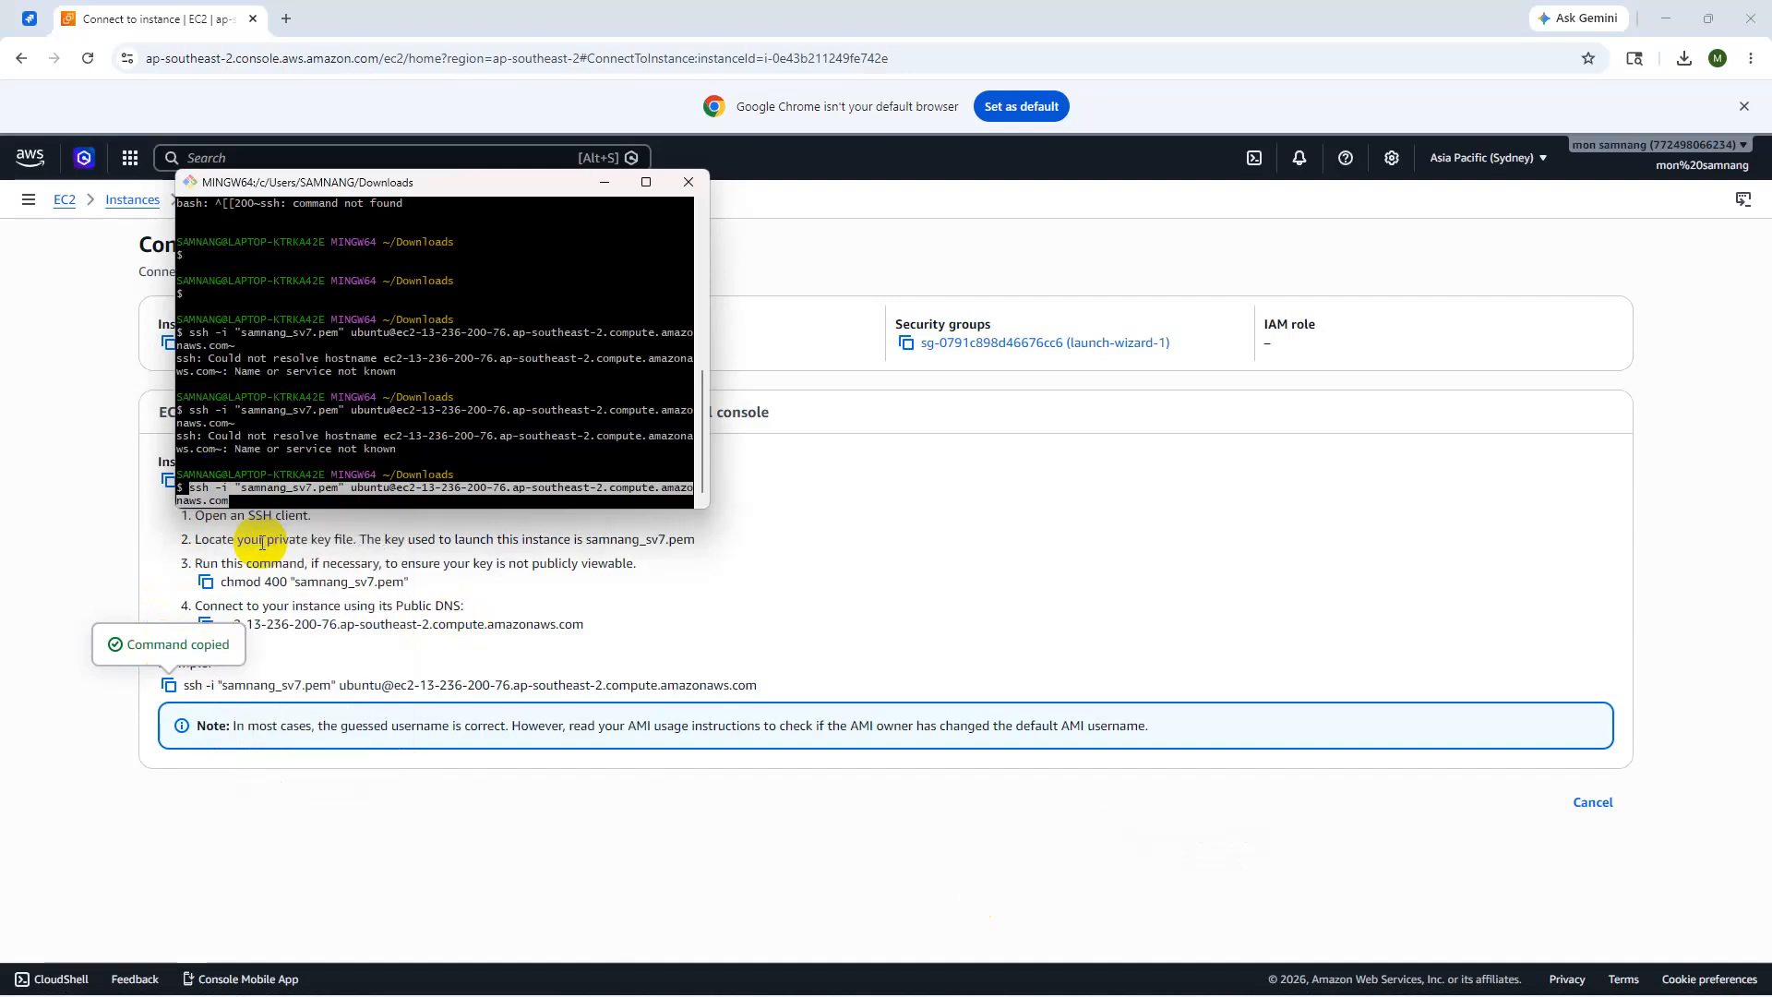
key("Return")
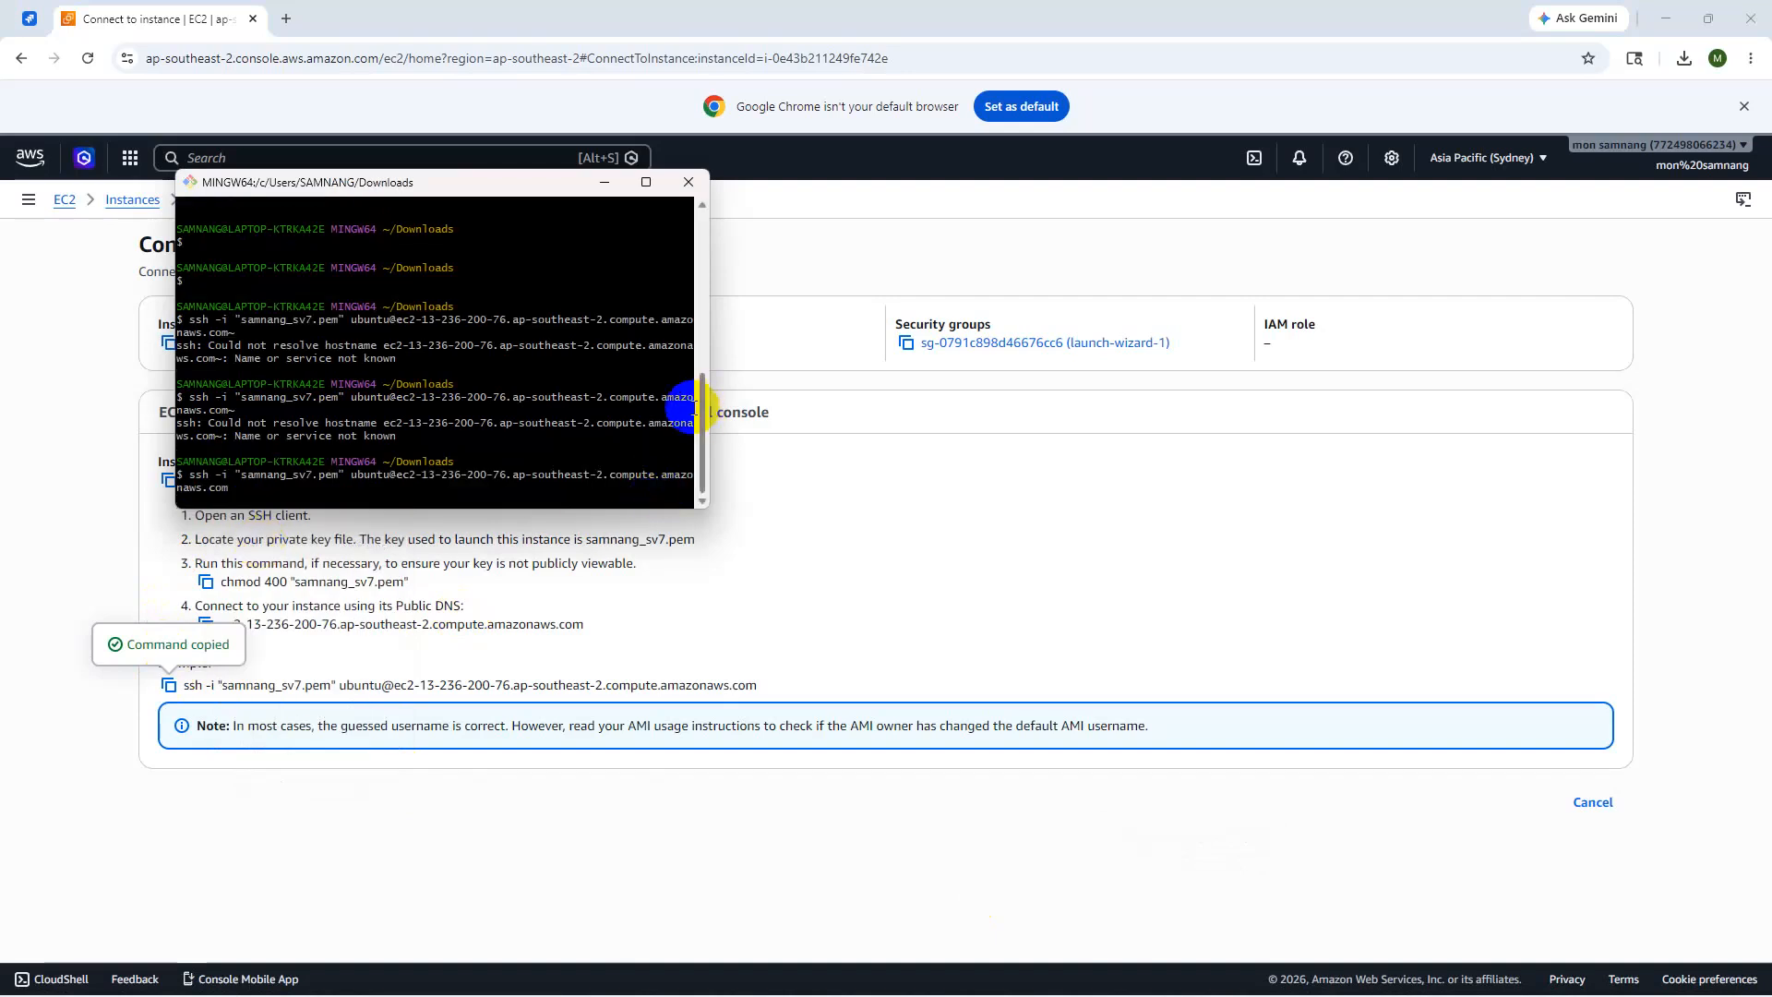
left_click(645, 187)
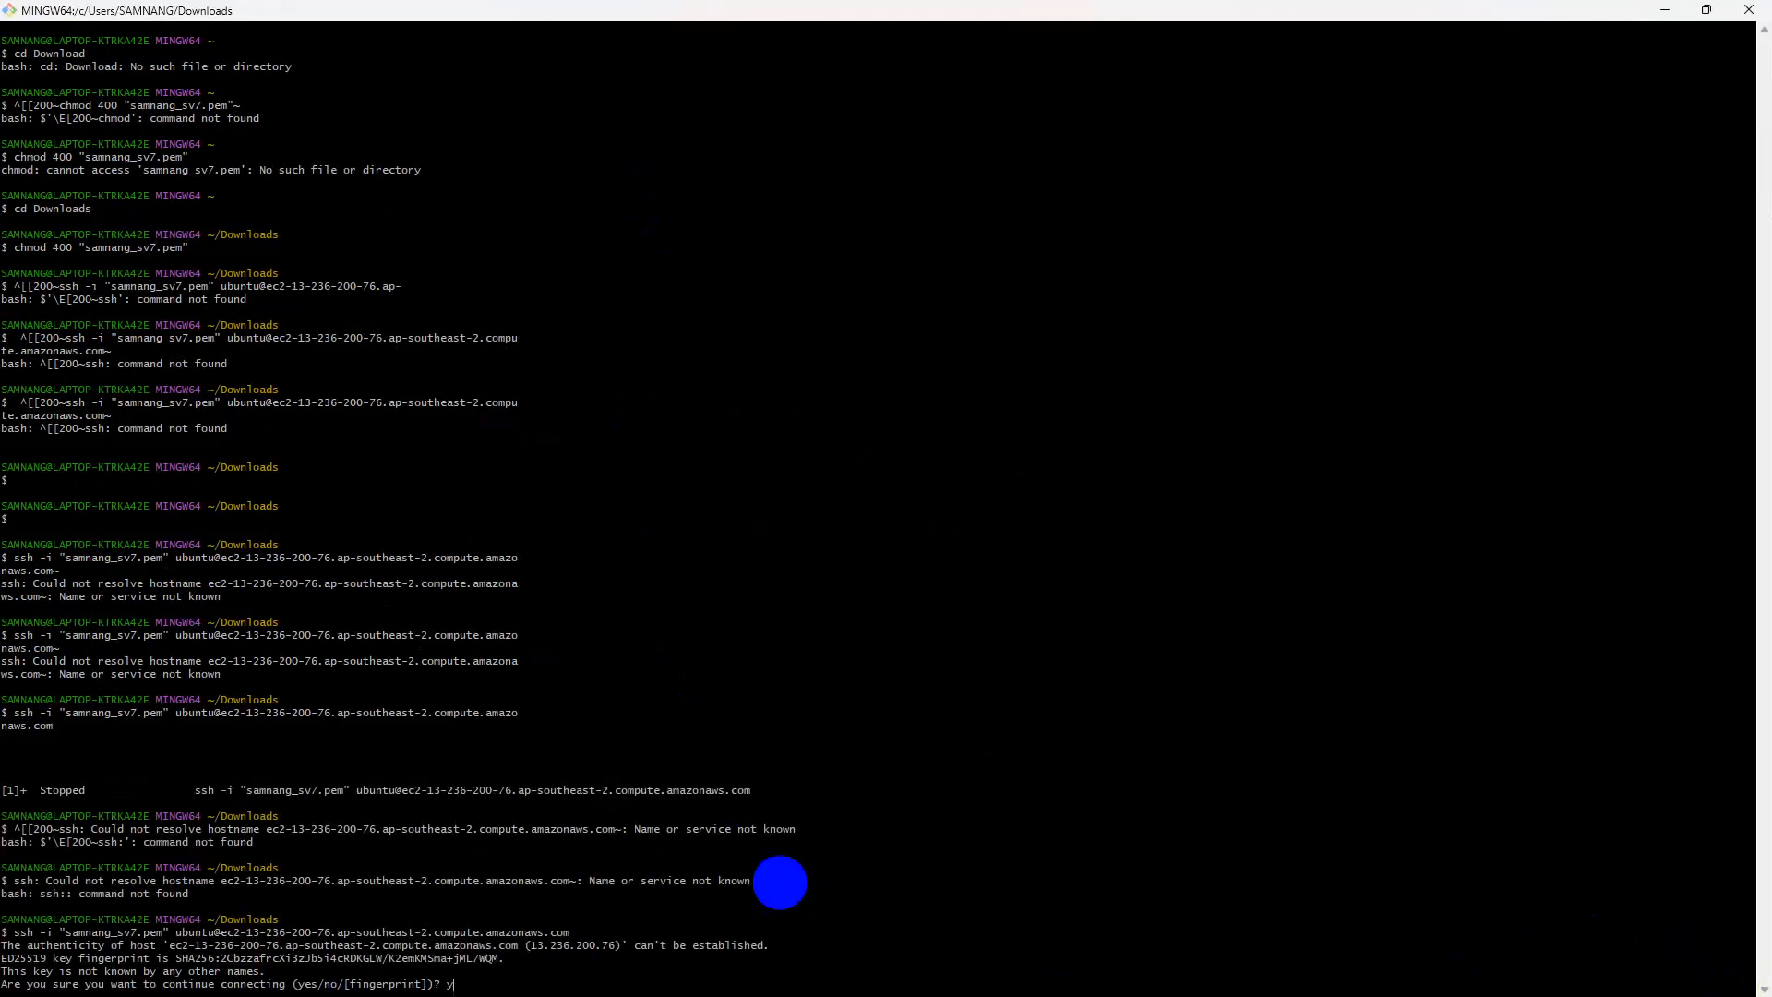
- Answer yes to the host-key prompt, clear the screen, and type whoami at the Ubuntu prompt
type("es")
key("Return")
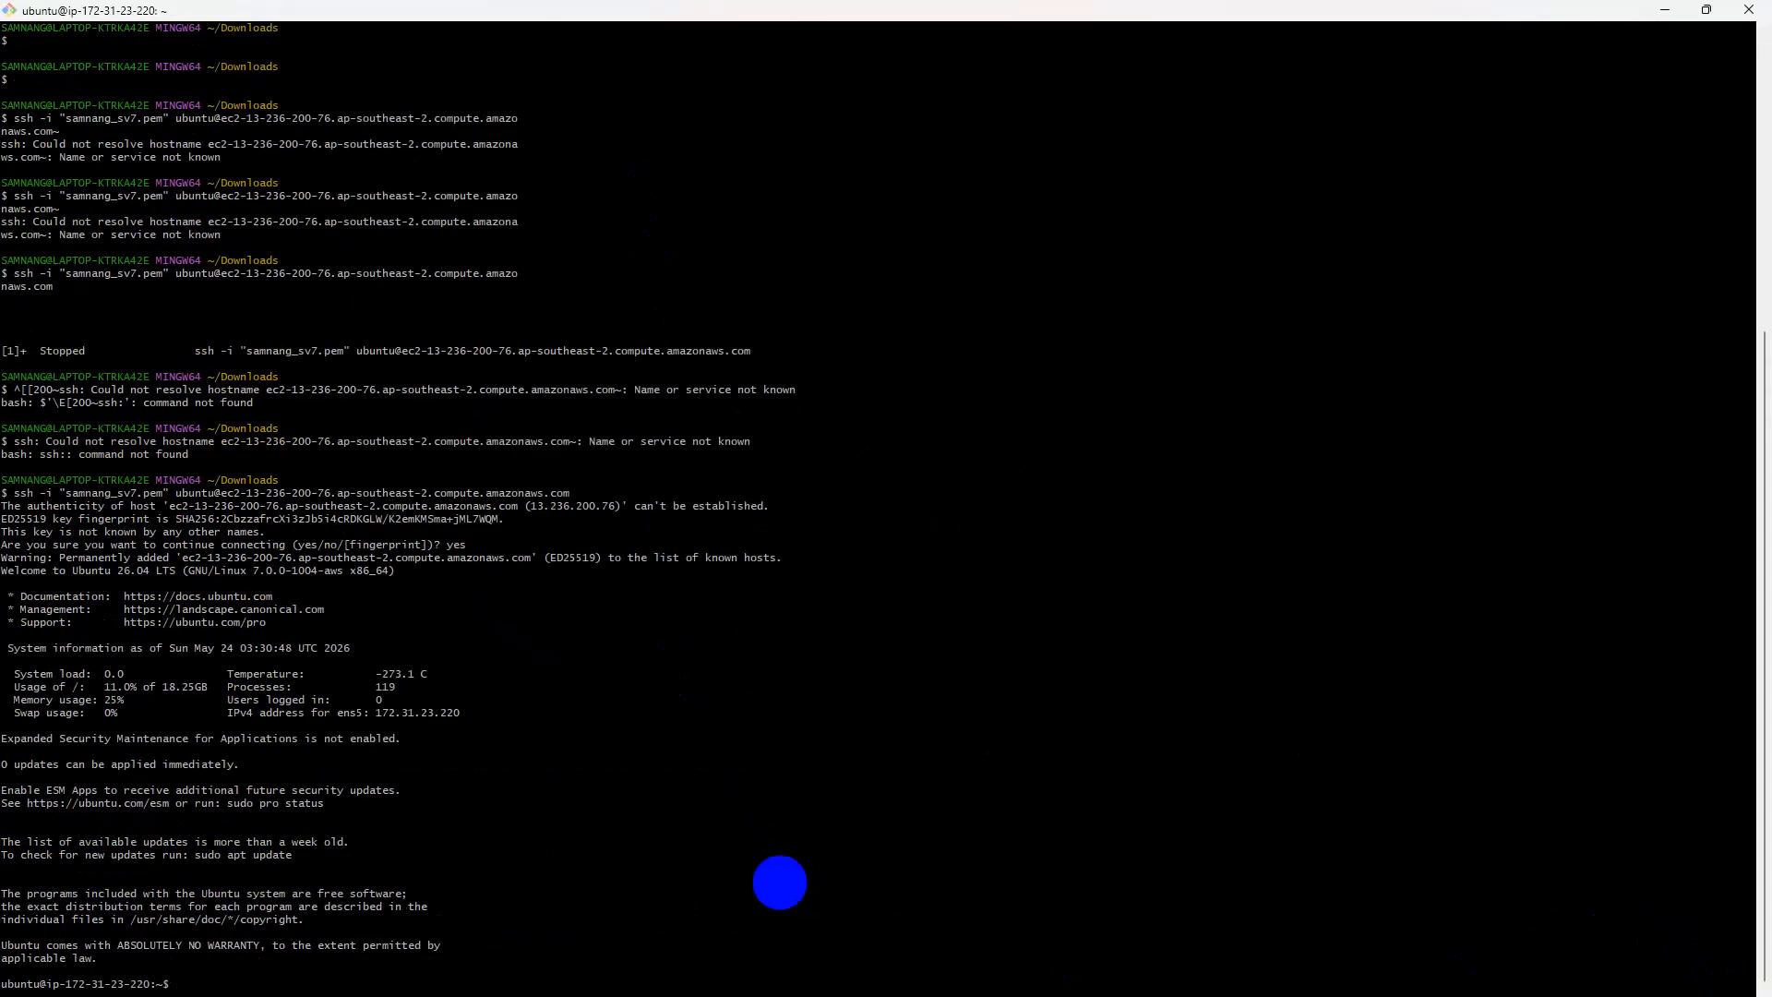
type("clear")
key("Return")
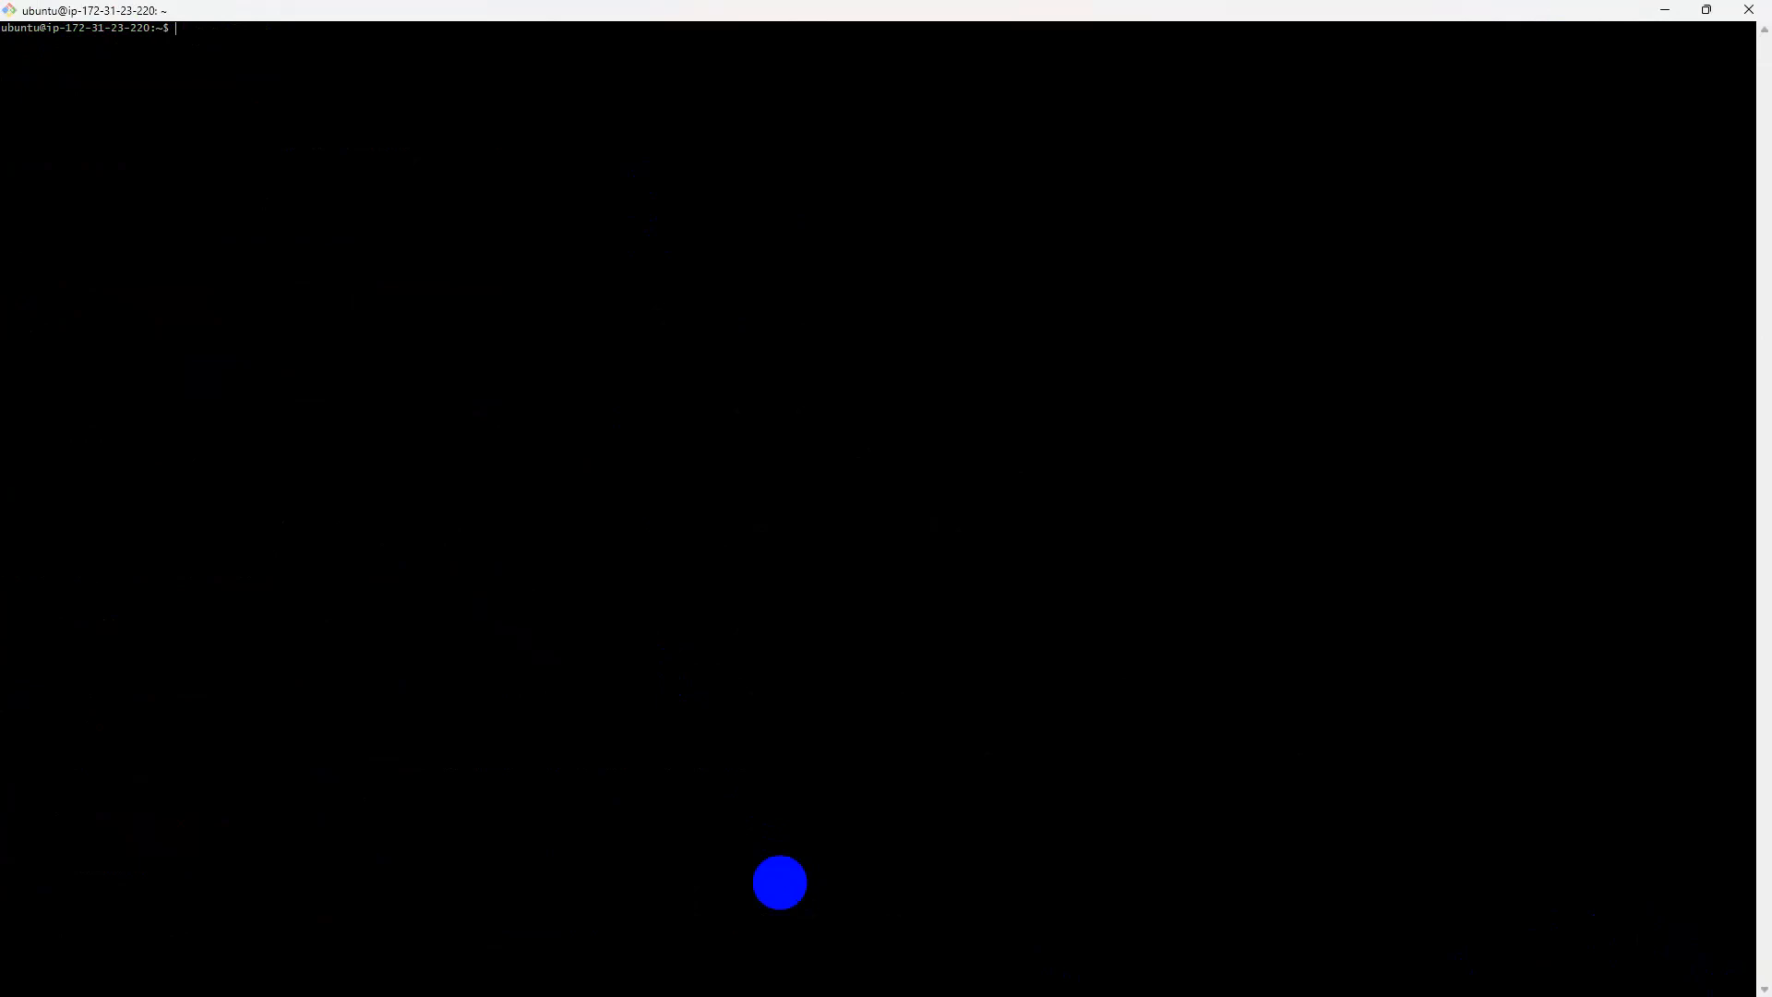
type("whoami")
- Run whoami to confirm the ubuntu user, then fix 'sudo update' into 'sudo apt update' and run it
key("Return")
type("sudo")
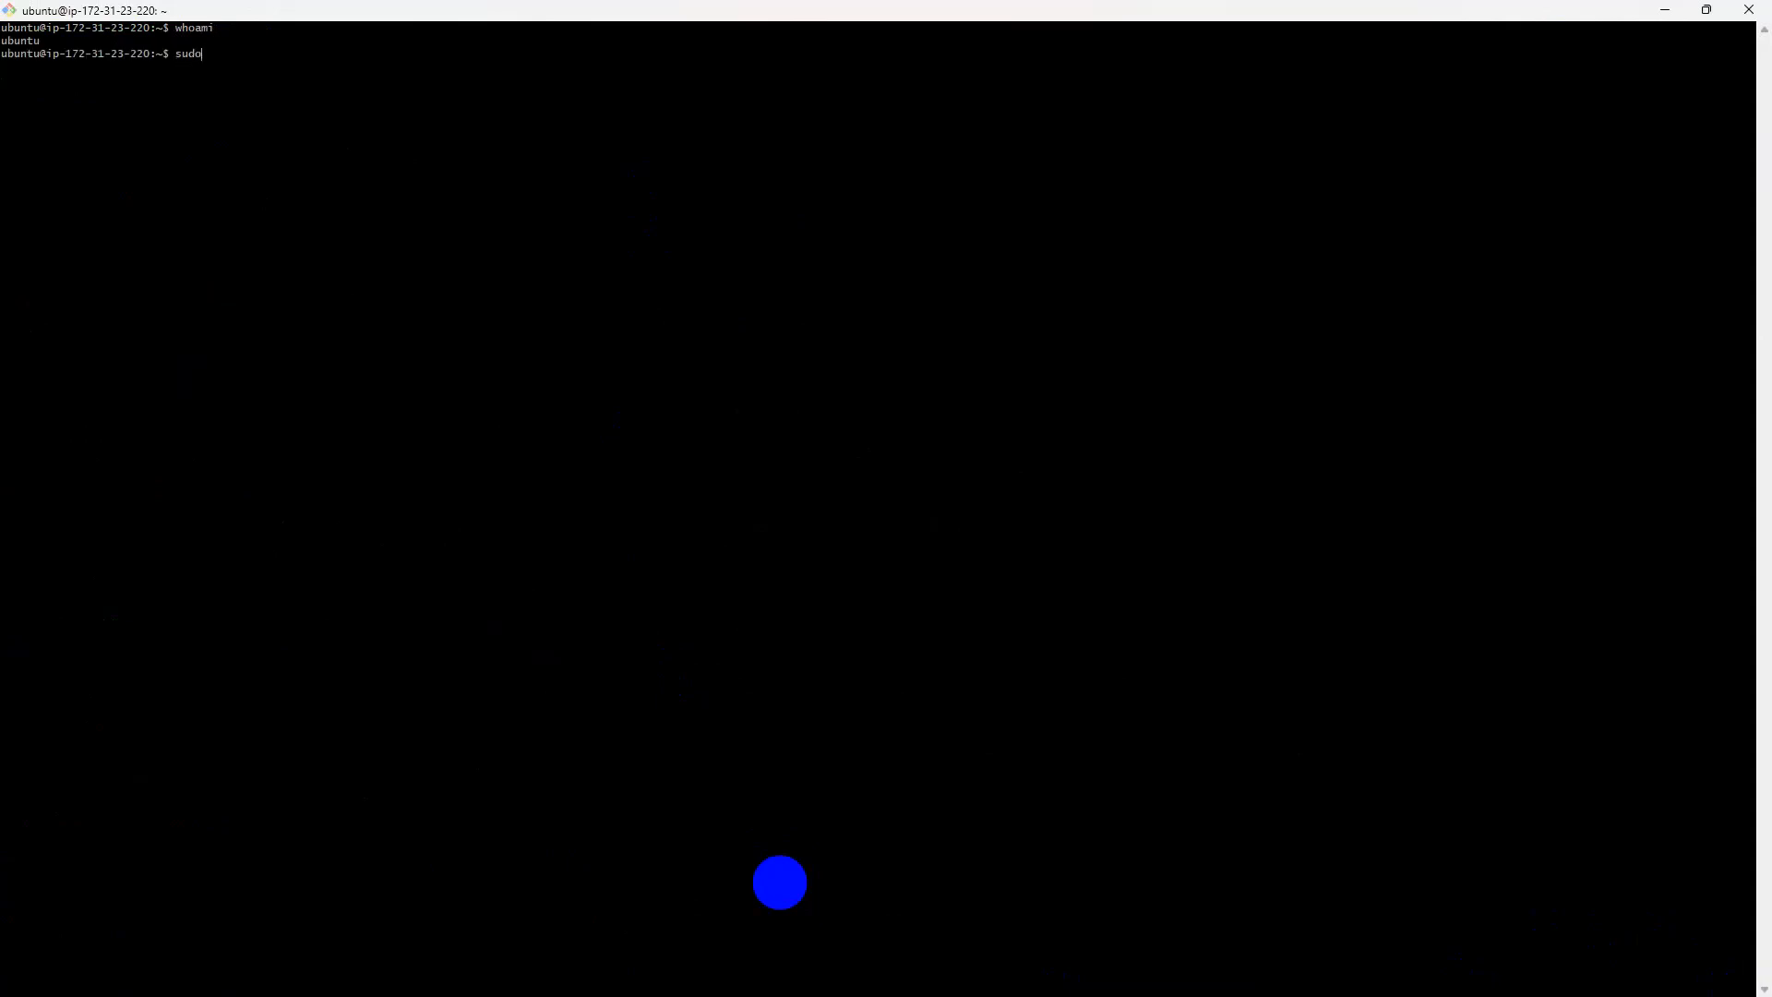
type(" update")
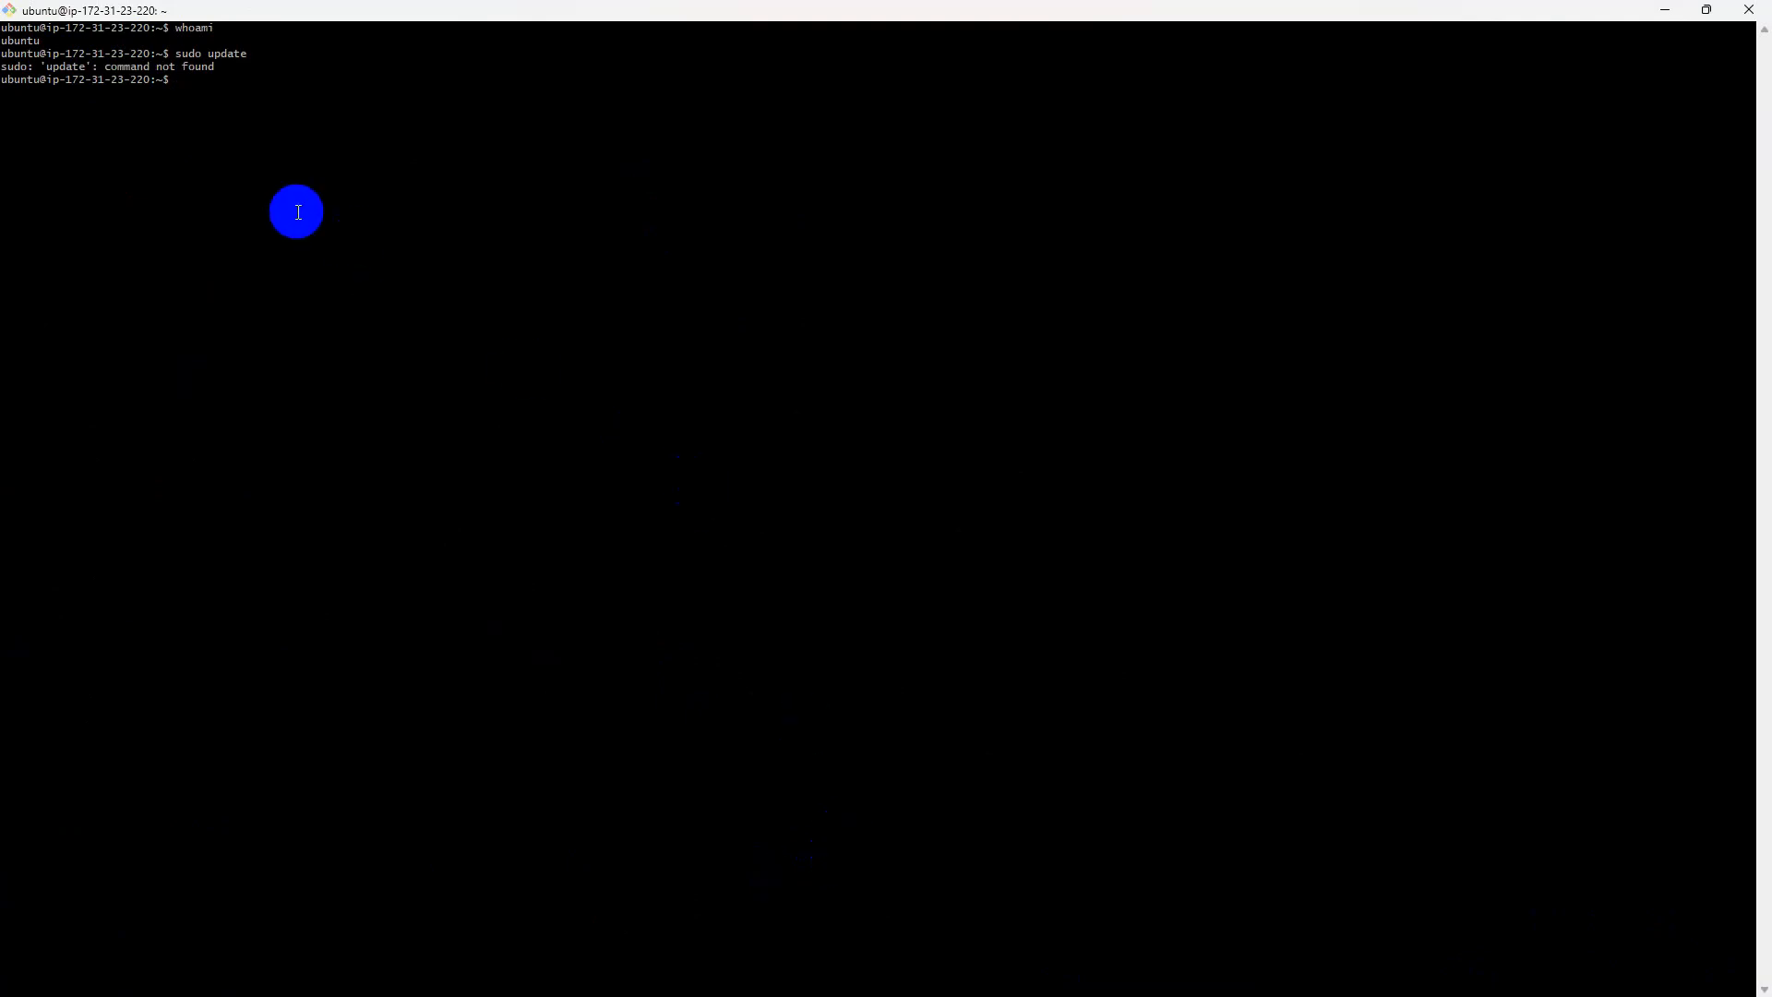
key("Up")
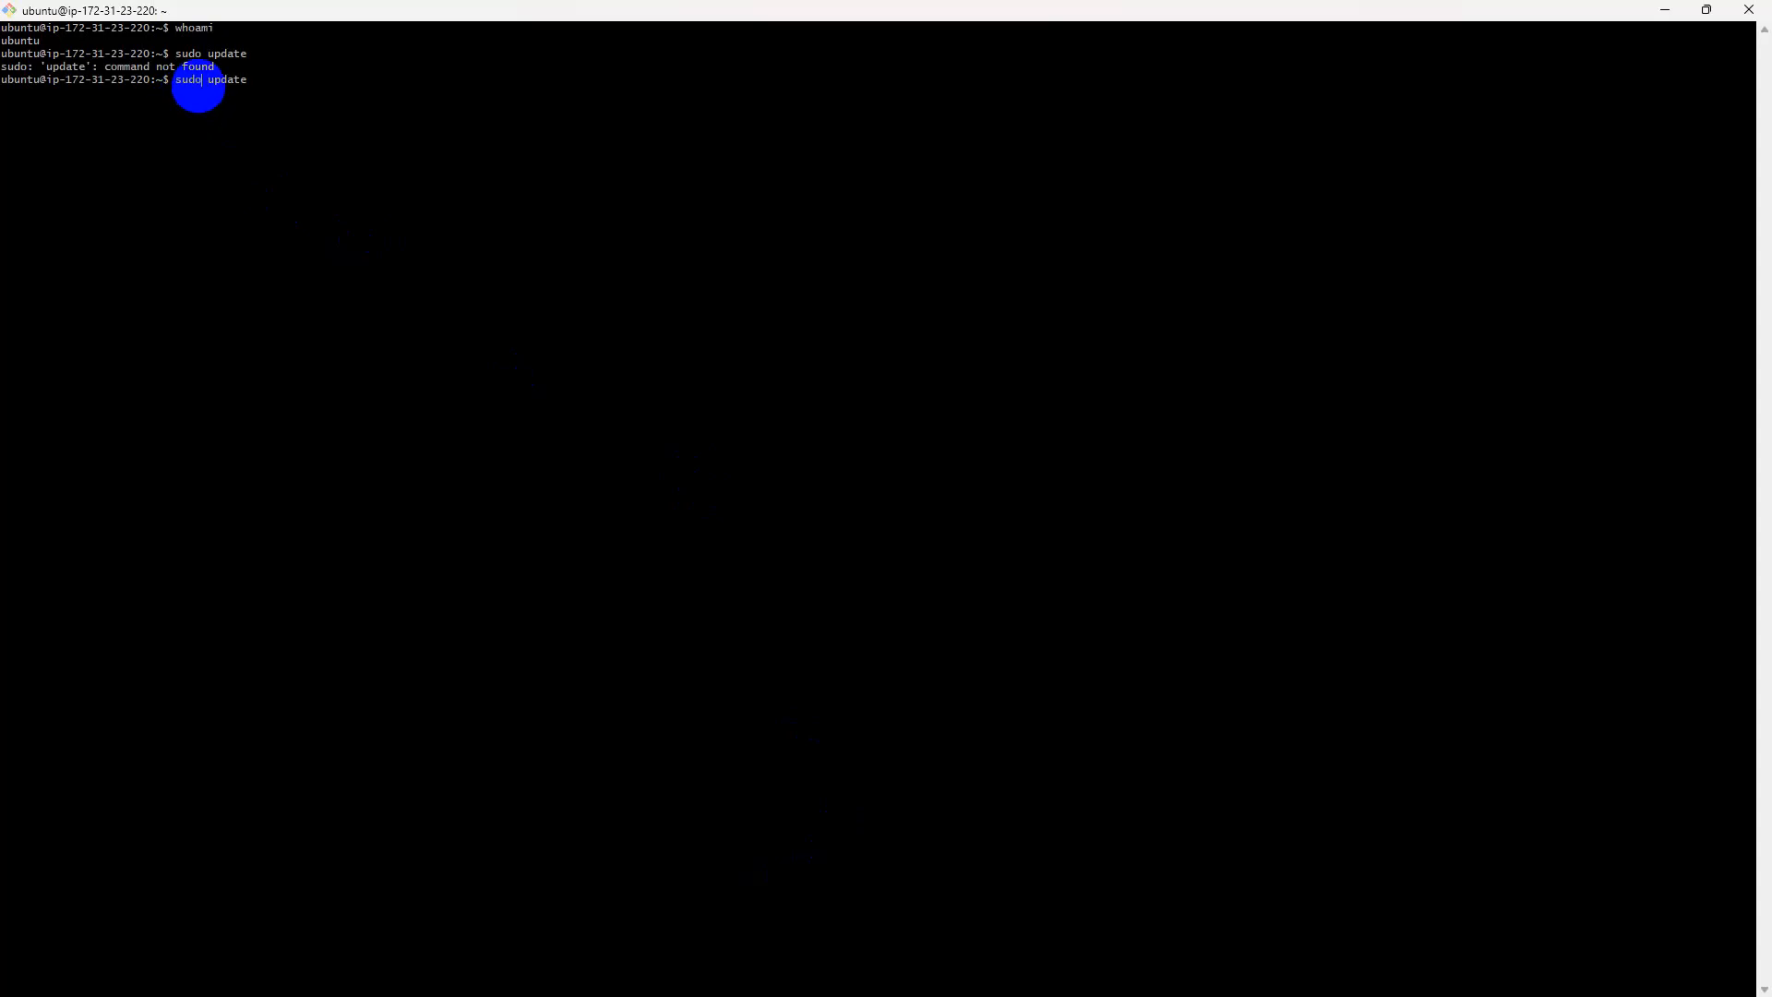
type("a")
key("BackSpace")
type("apt")
key("Return")
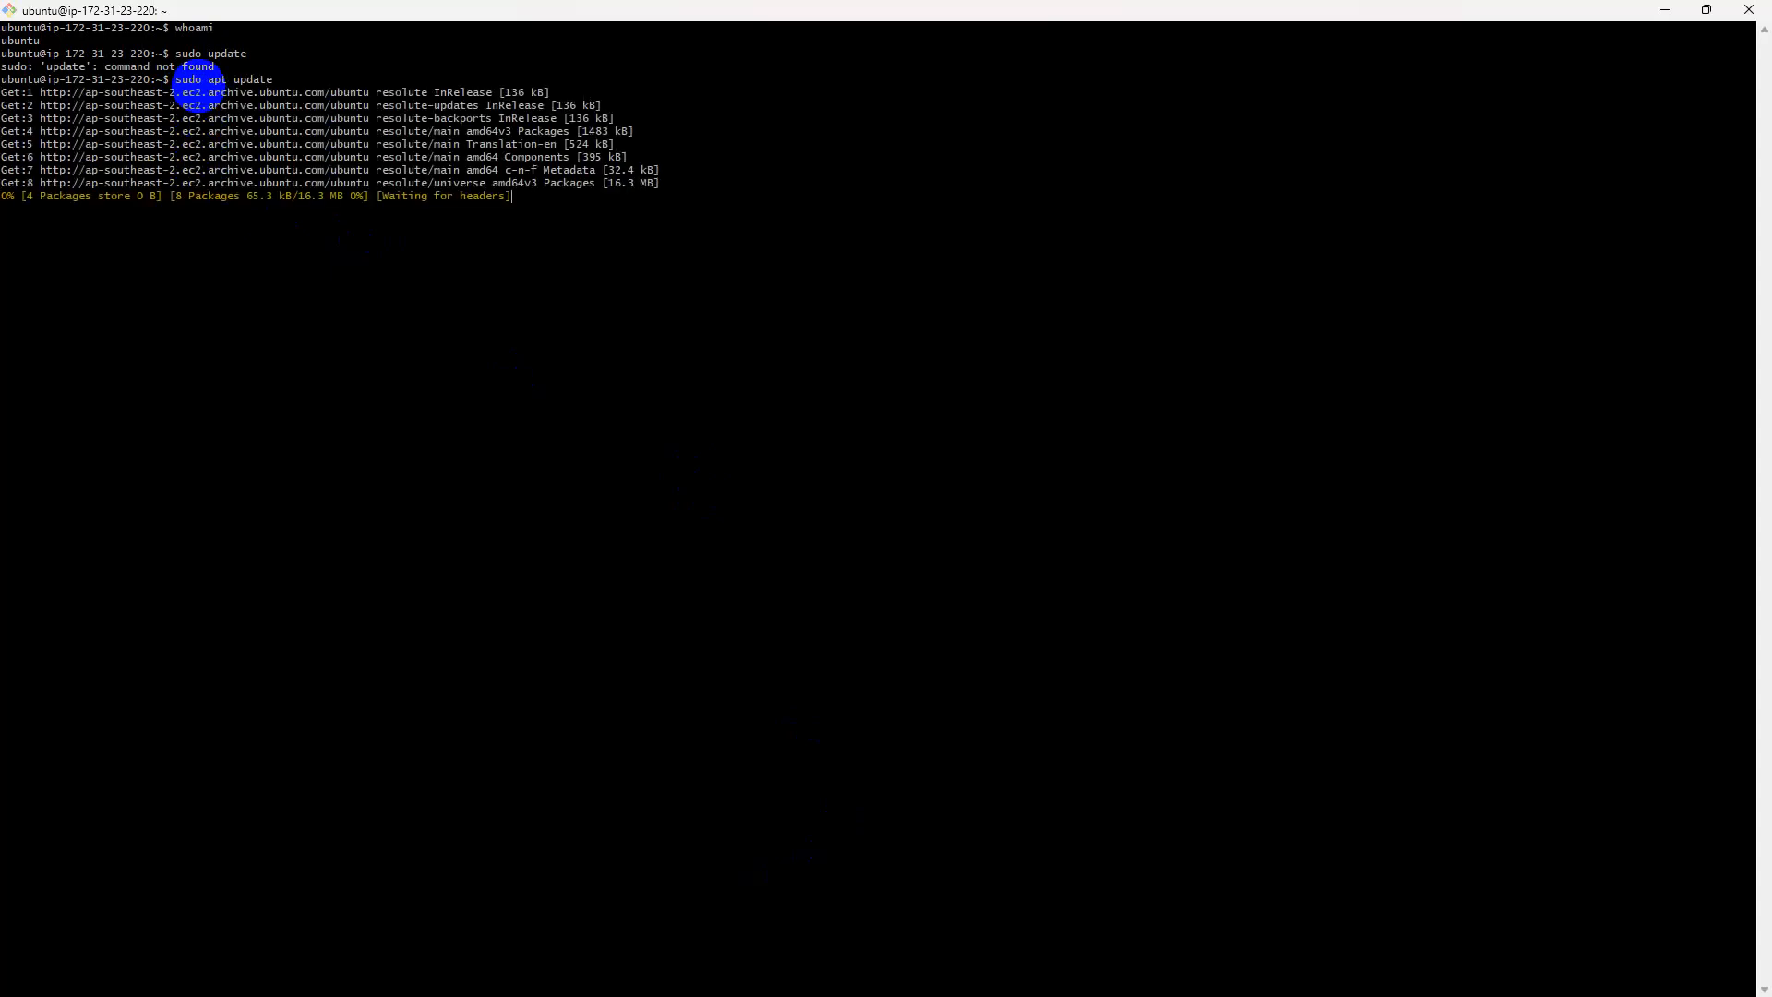